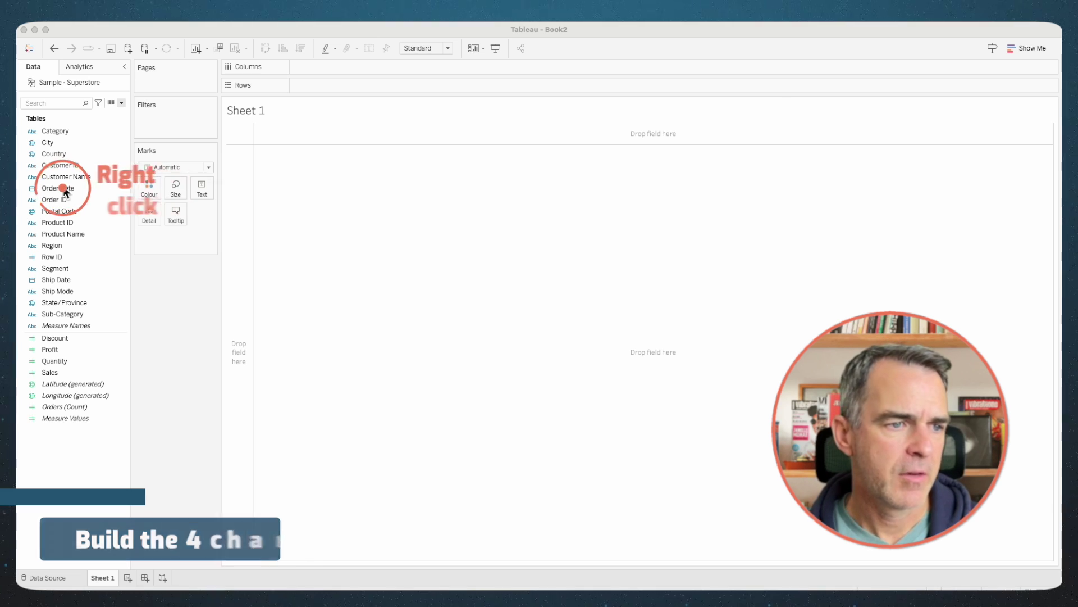
# Step: Build a line chart with the continuous YEAR(Order Date) as columns and SUM(Sales) as rows
pyautogui.moveTo(56, 188); pyautogui.dragTo(335, 64)
pyautogui.click(494, 357)
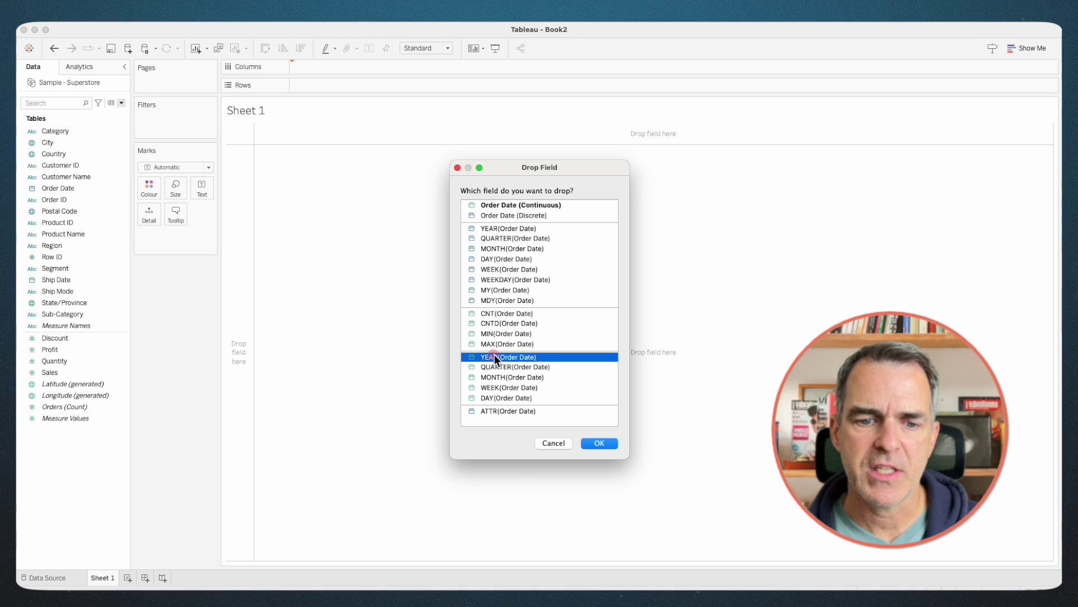
pyautogui.click(602, 444)
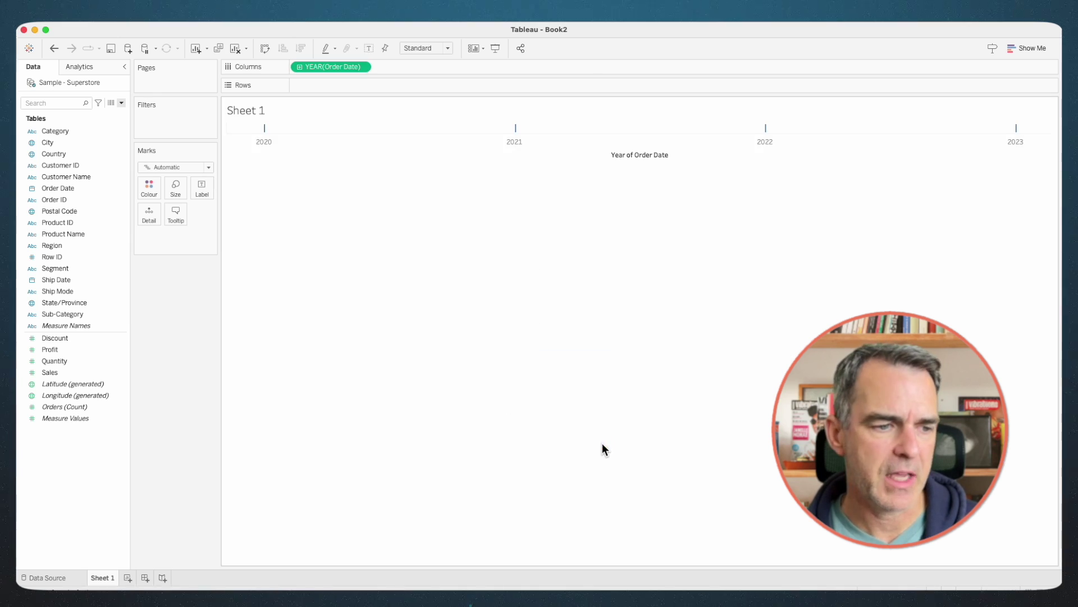
pyautogui.moveTo(43, 373)
pyautogui.mouseDown()
pyautogui.moveTo(326, 109)
pyautogui.moveTo(325, 86)
pyautogui.mouseUp()
# Step: Rename the Sheet 1 worksheet as Sales by Year
pyautogui.doubleClick(104, 578)
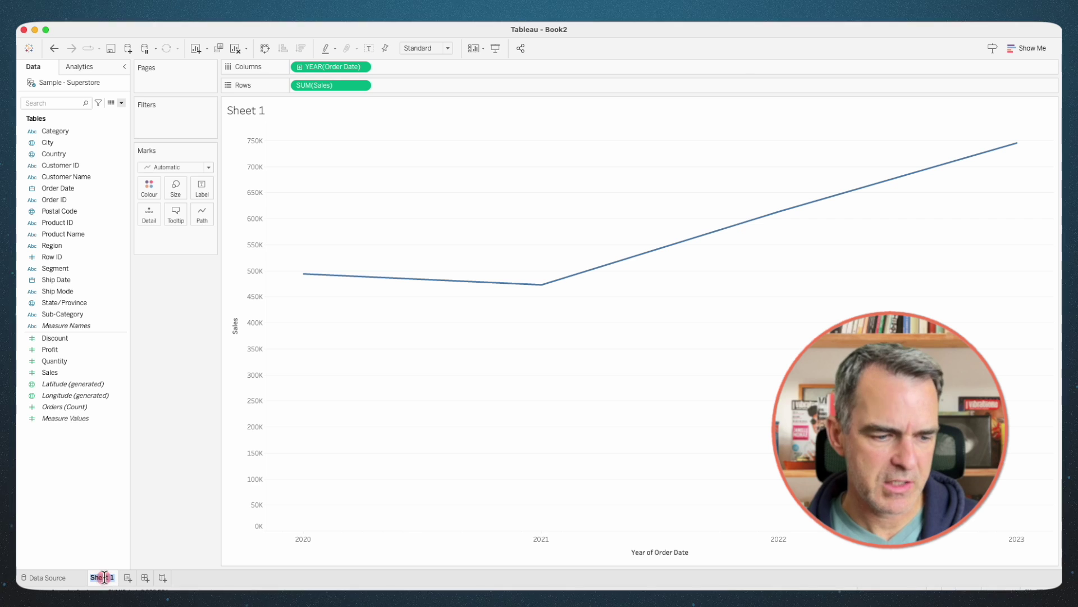
pyautogui.write('Sales by Year')
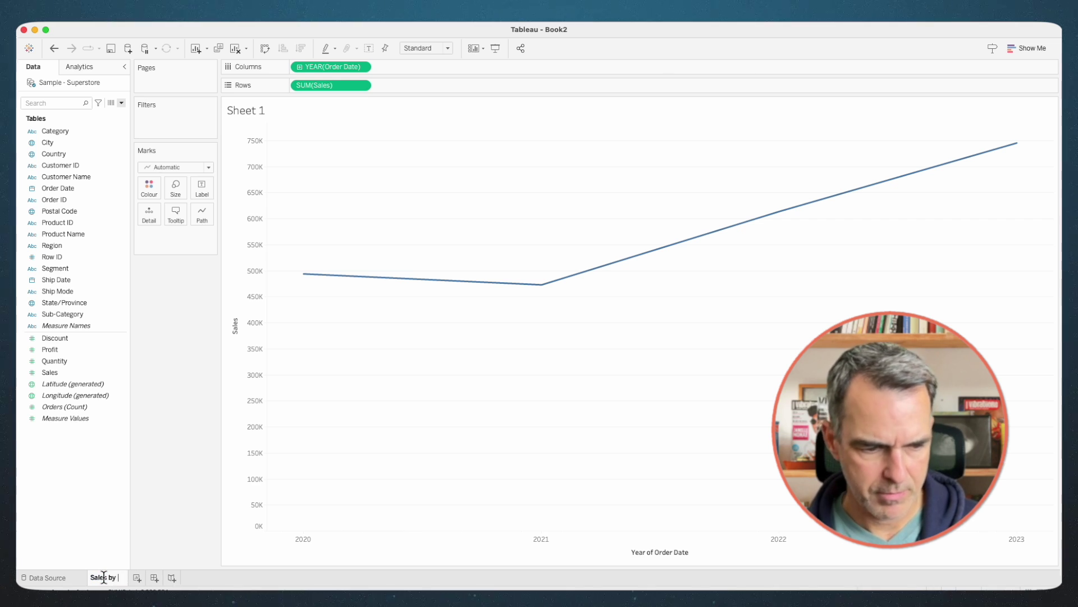
pyautogui.press('Return')
# Step: Duplicate the Sales by Year worksheet and drill the copy's Order Date down to quarter level
pyautogui.rightClick(103, 577)
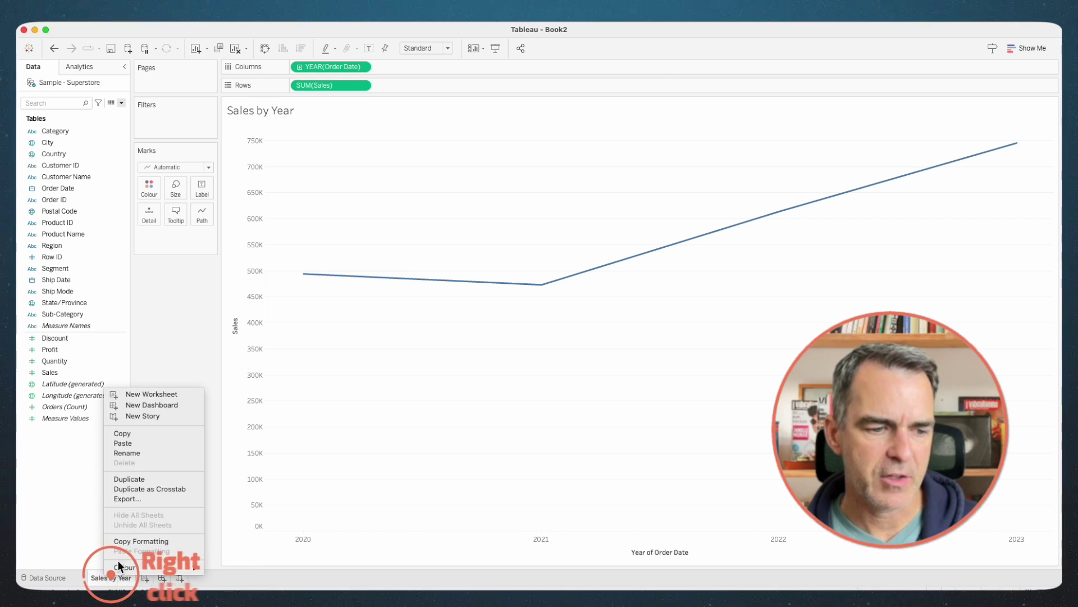
pyautogui.click(131, 480)
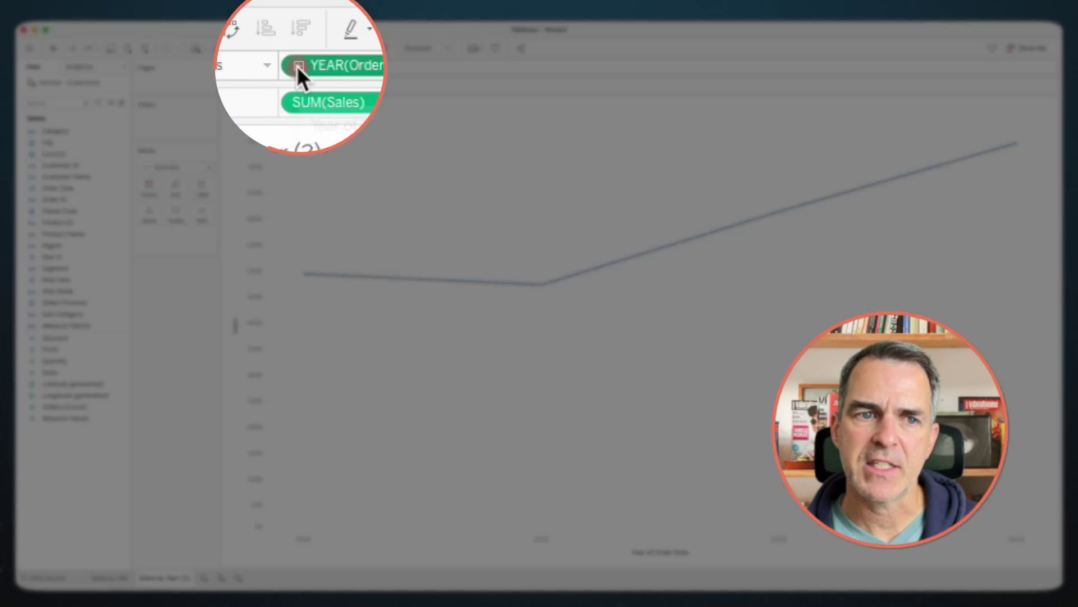
pyautogui.click(299, 66)
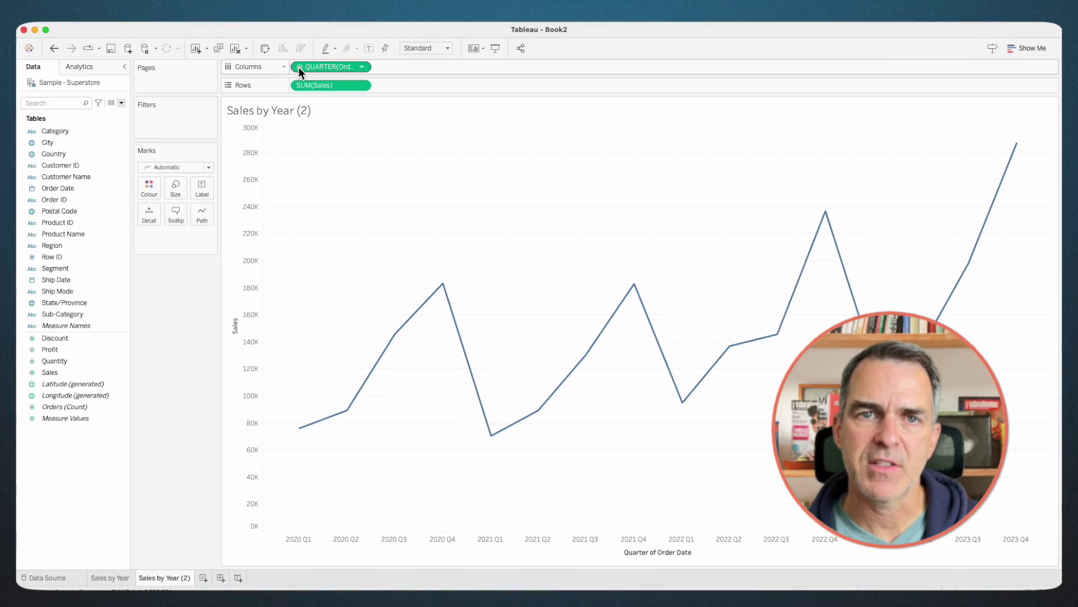
# Step: Rename the duplicated quarterly worksheet as Sales by Quarter
pyautogui.doubleClick(162, 578)
pyautogui.write('Sales by Q')
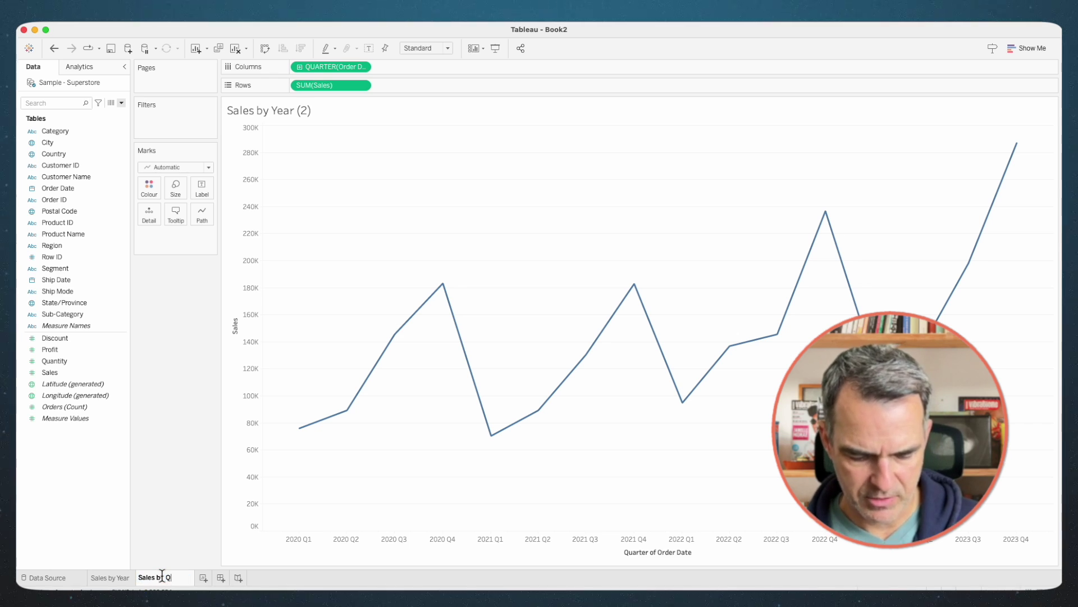
pyautogui.write('uarter')
pyautogui.press('Return')
# Step: Duplicate the Sales by Quarter worksheet and drill the copy's Order Date down to month level
pyautogui.rightClick(162, 577)
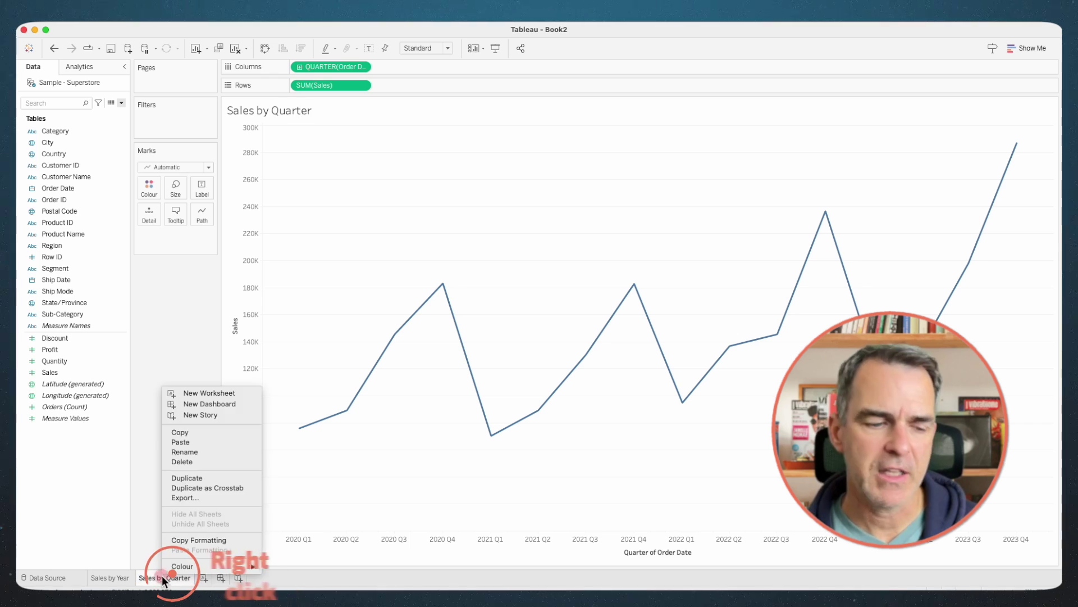
pyautogui.click(197, 480)
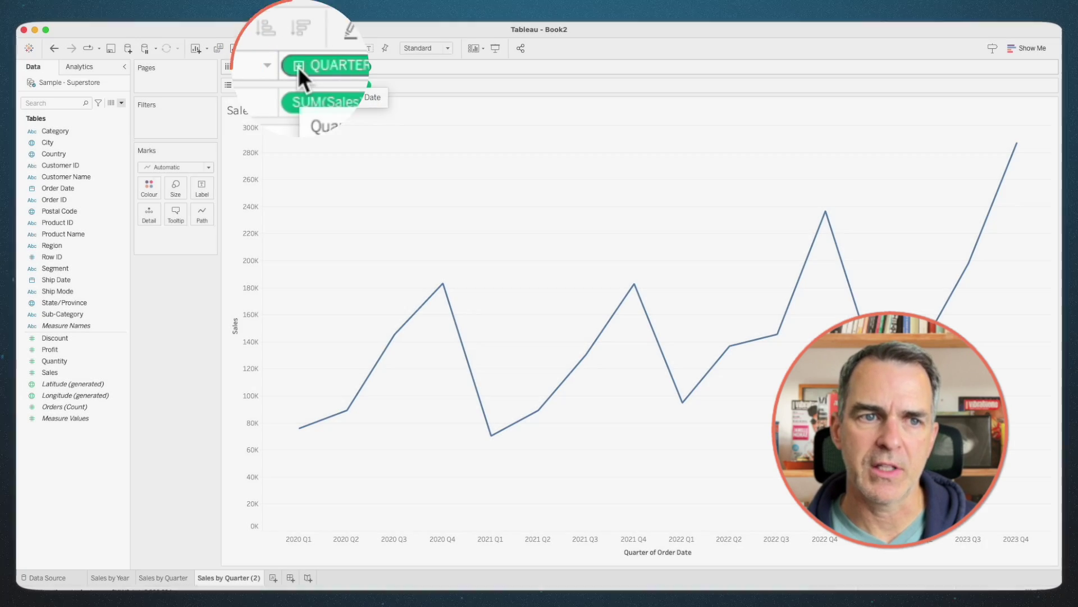
pyautogui.click(299, 67)
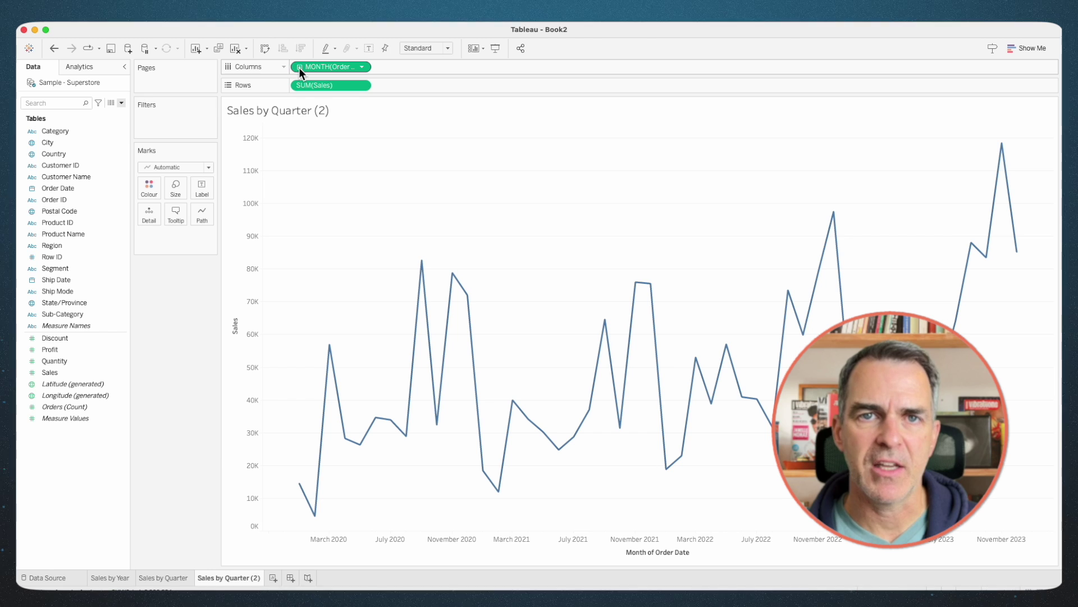
# Step: Rename the duplicated monthly worksheet as Sales by Month
pyautogui.doubleClick(227, 577)
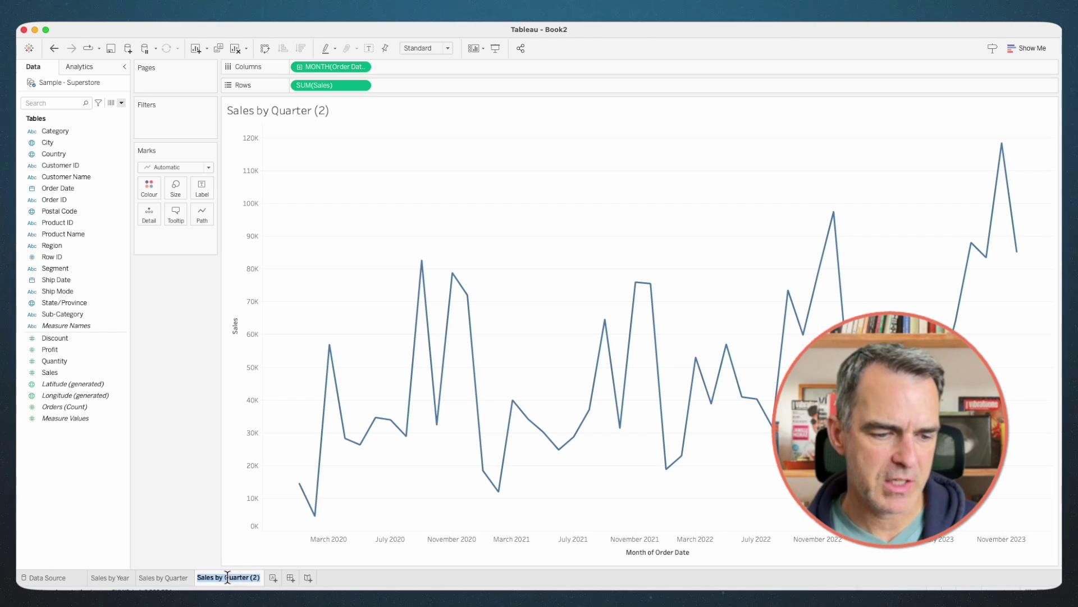
pyautogui.write('Sales by Mont')
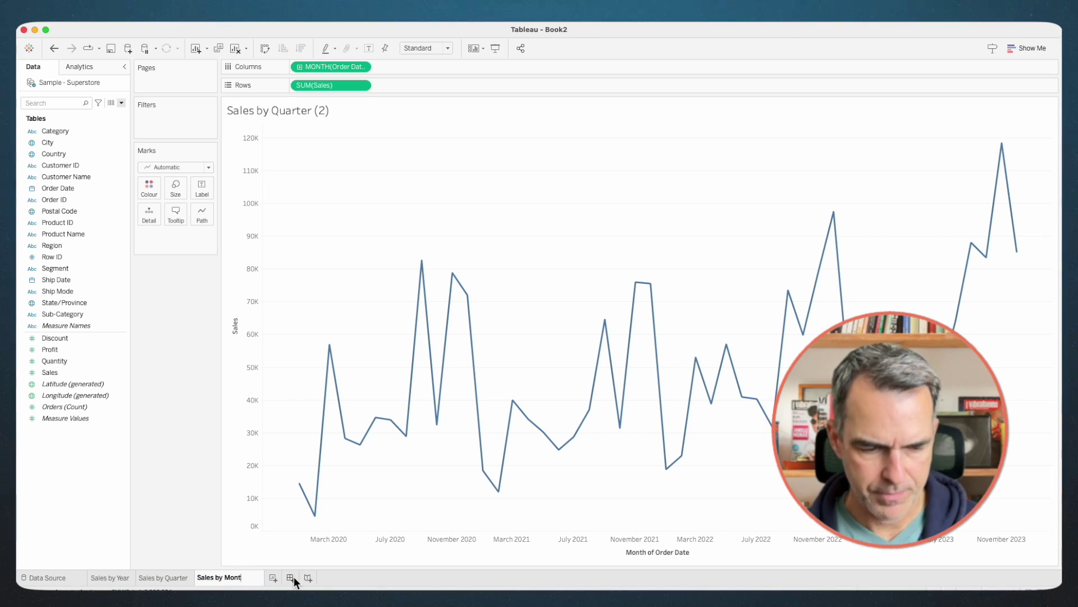
pyautogui.write('h')
pyautogui.press('Return')
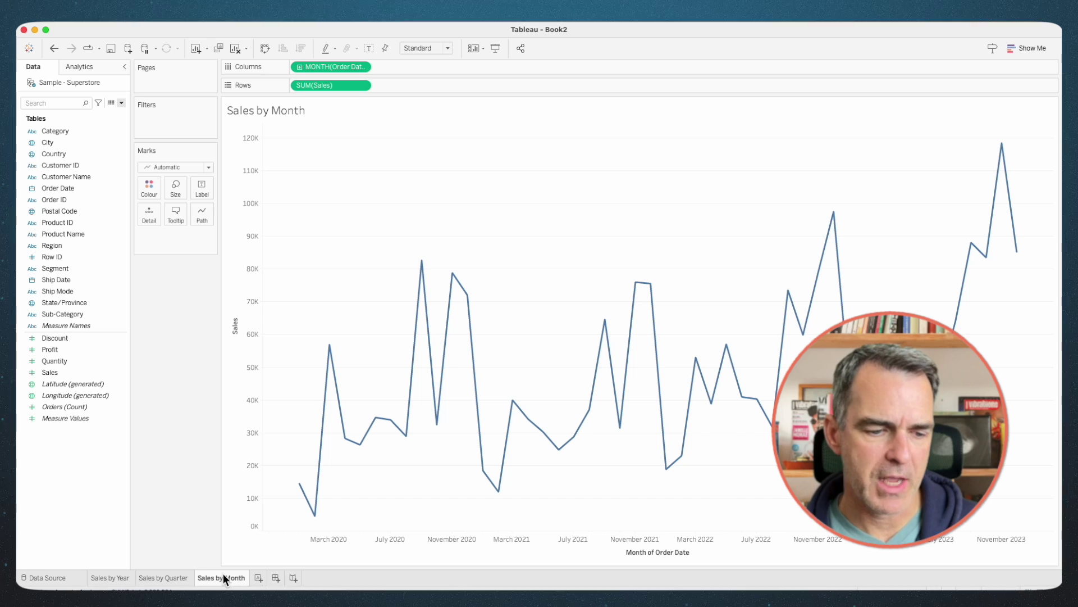
# Step: Duplicate the Sales by Month worksheet and drill the copy's Order Date down past week to day level
pyautogui.rightClick(224, 577)
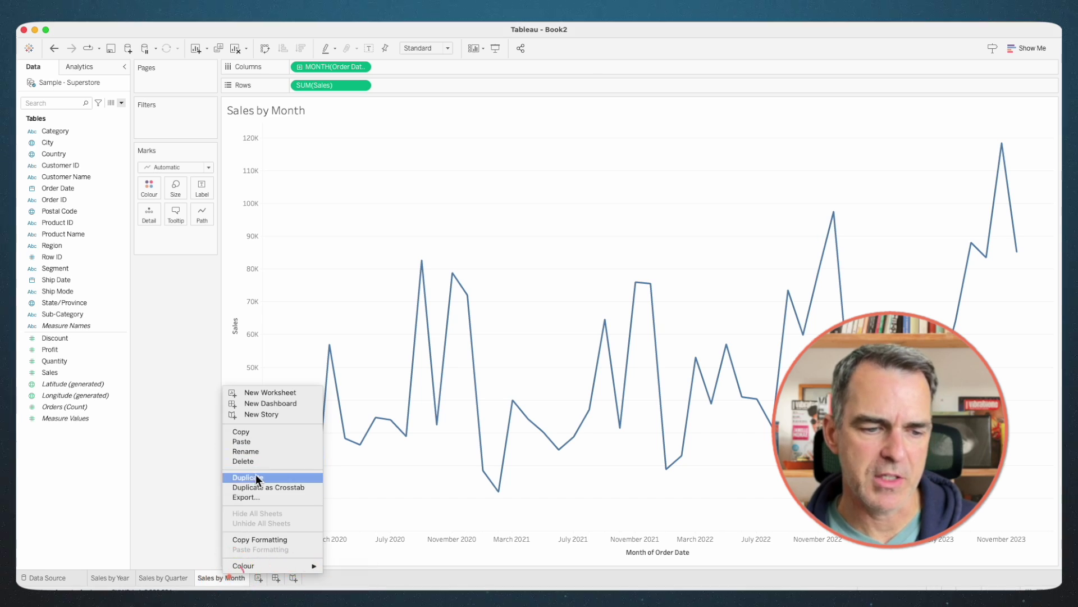
pyautogui.click(256, 476)
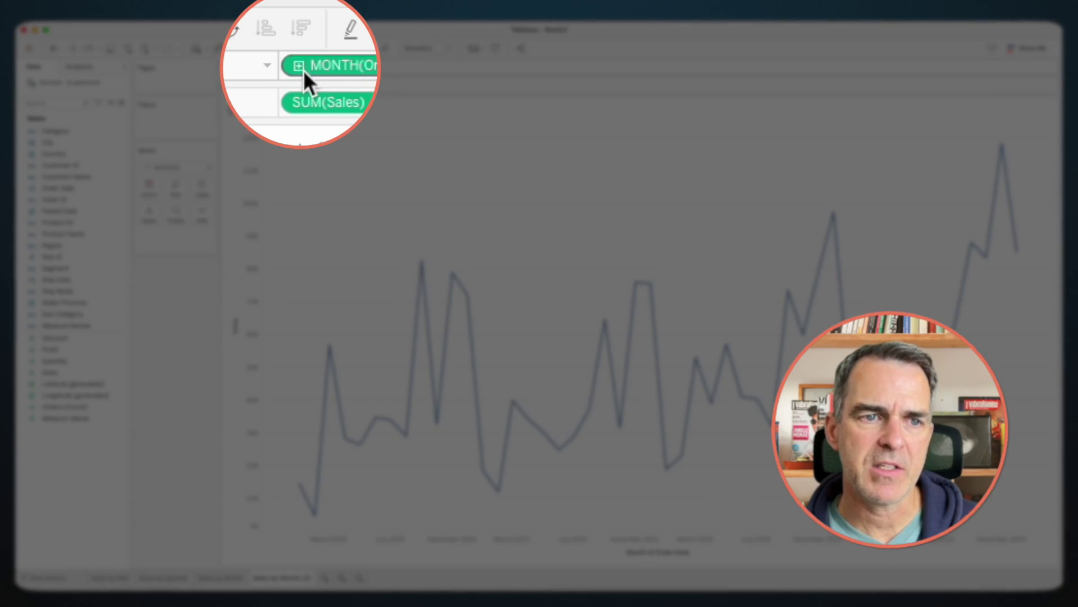
pyautogui.click(302, 68)
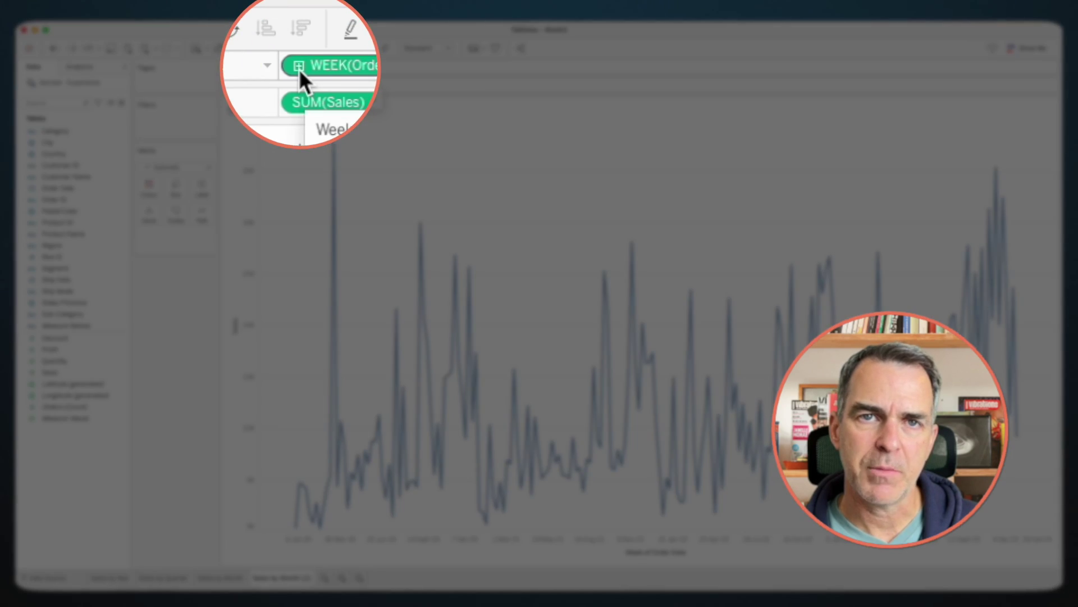
pyautogui.click(299, 69)
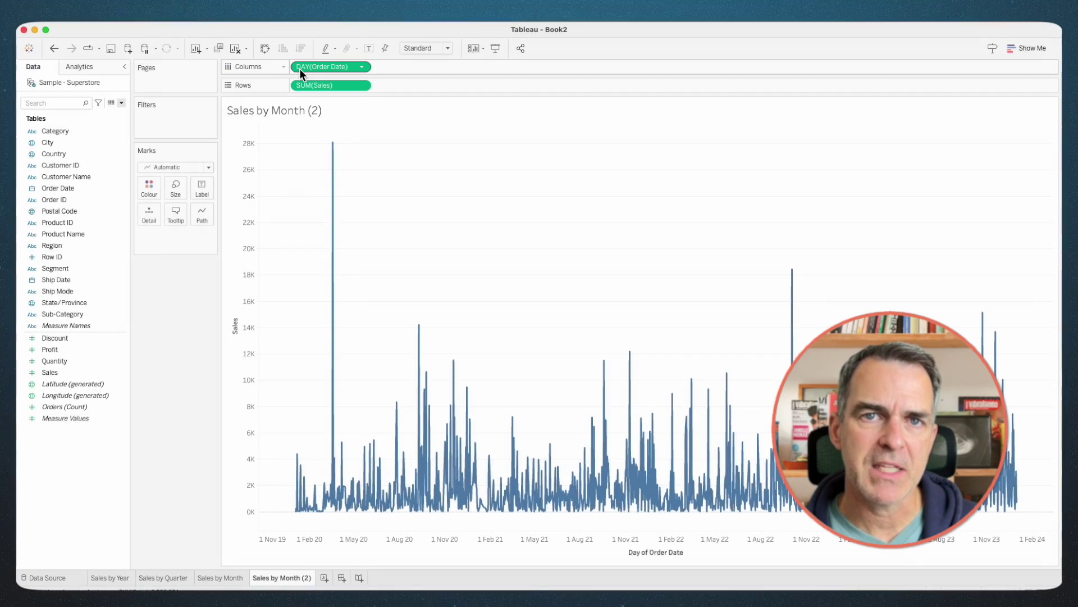
# Step: Rename the duplicated daily worksheet as Sales by Day
pyautogui.doubleClick(282, 578)
pyautogui.write('Sales by Day')
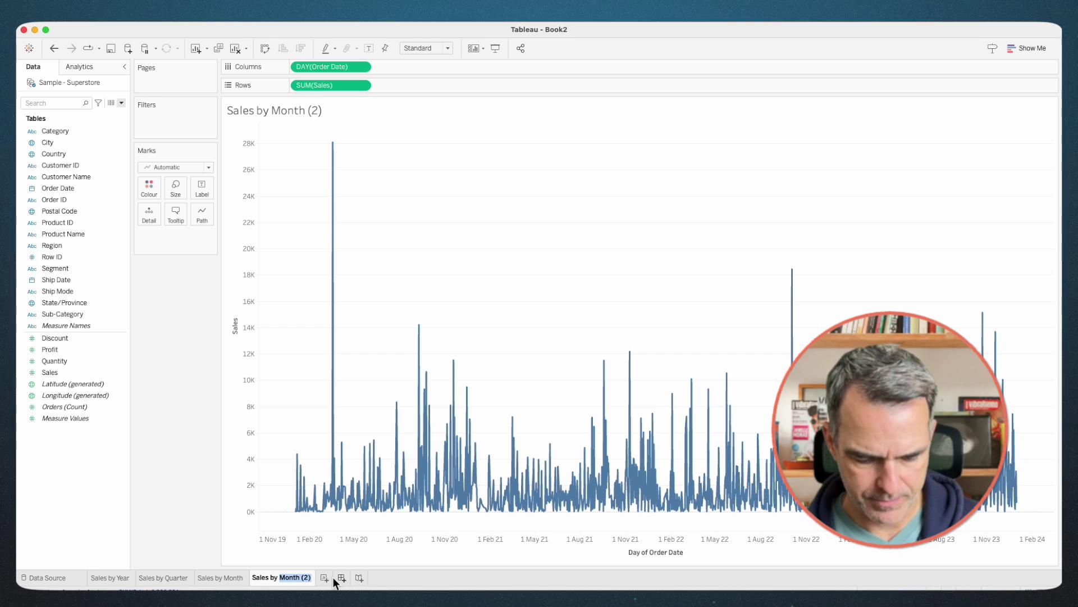
pyautogui.press('Return')
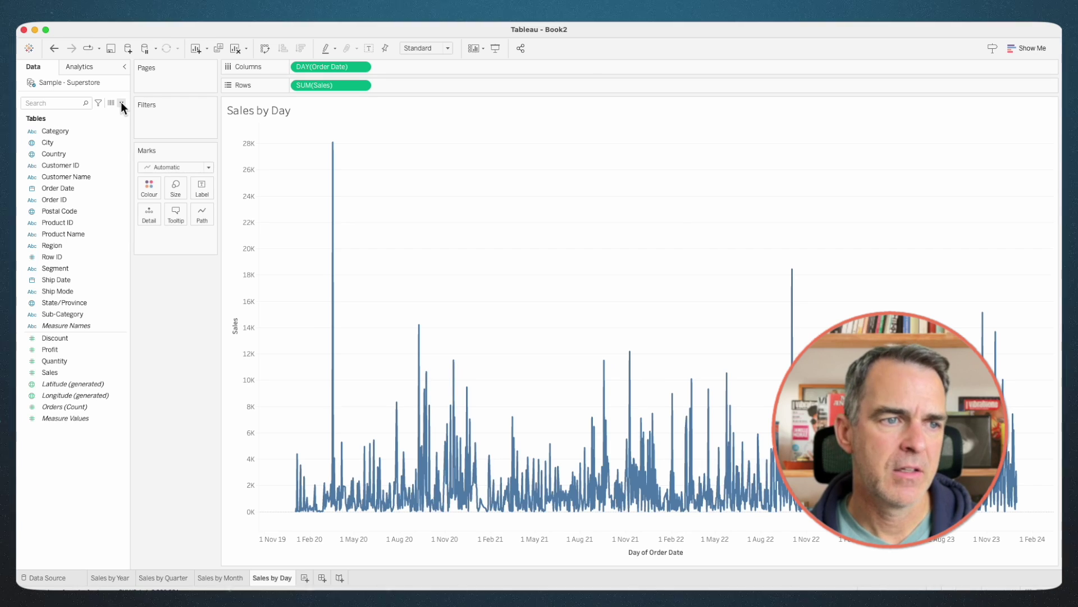
# Step: Create a string parameter named Date Level Parameter with the current value Year
pyautogui.click(121, 103)
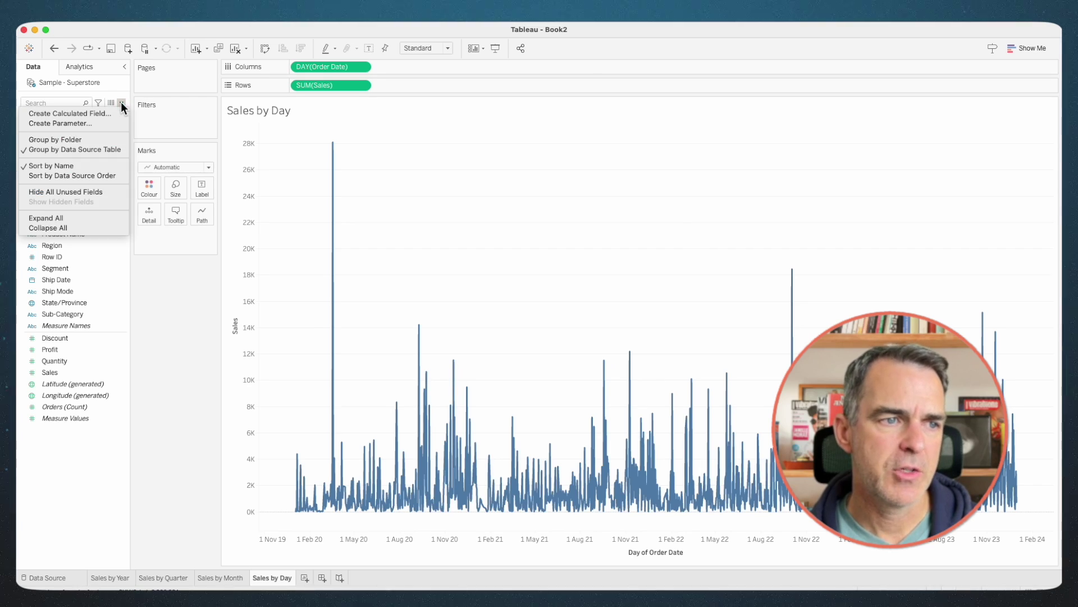
pyautogui.click(99, 122)
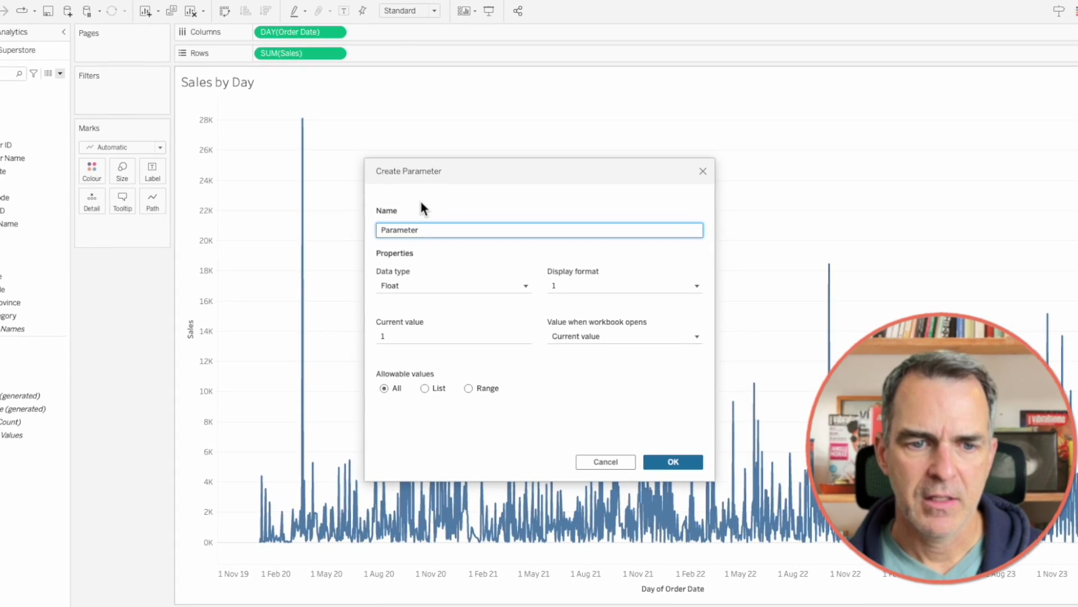
pyautogui.write('Date ')
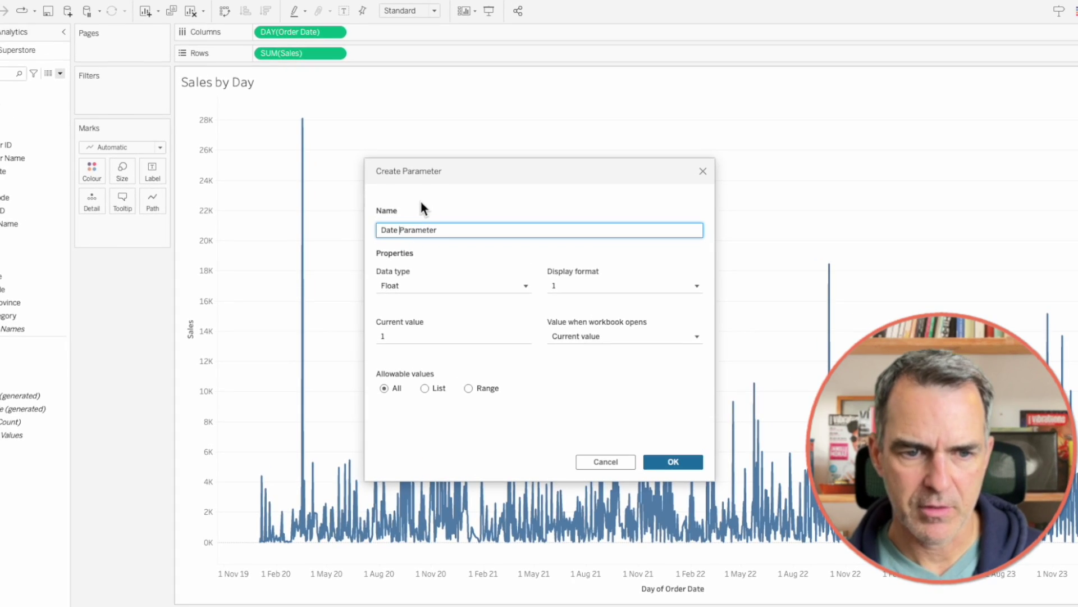
pyautogui.write('Level')
pyautogui.click(393, 284)
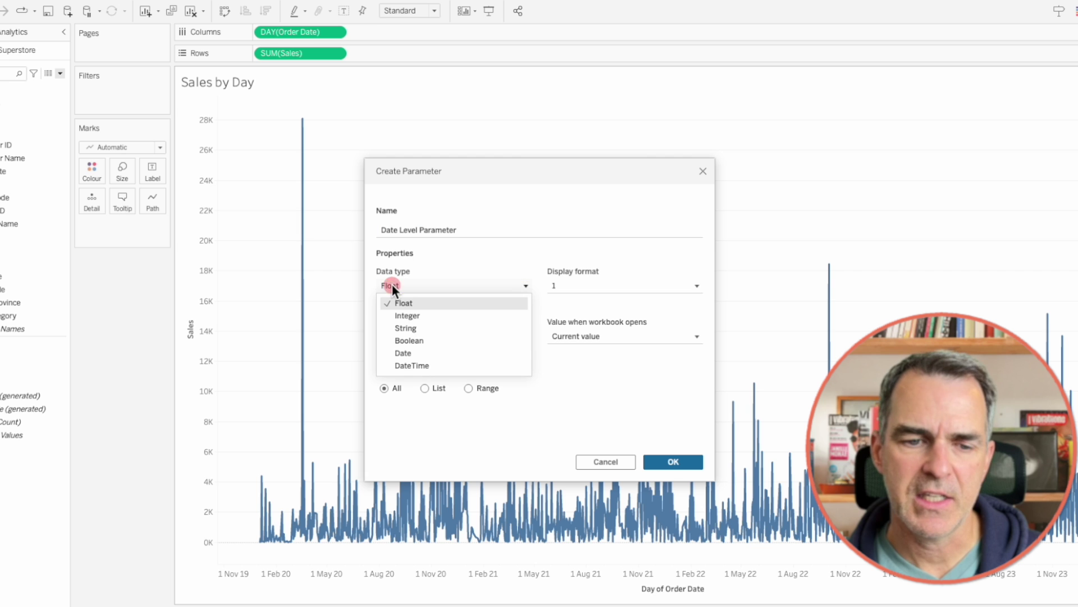
pyautogui.click(403, 327)
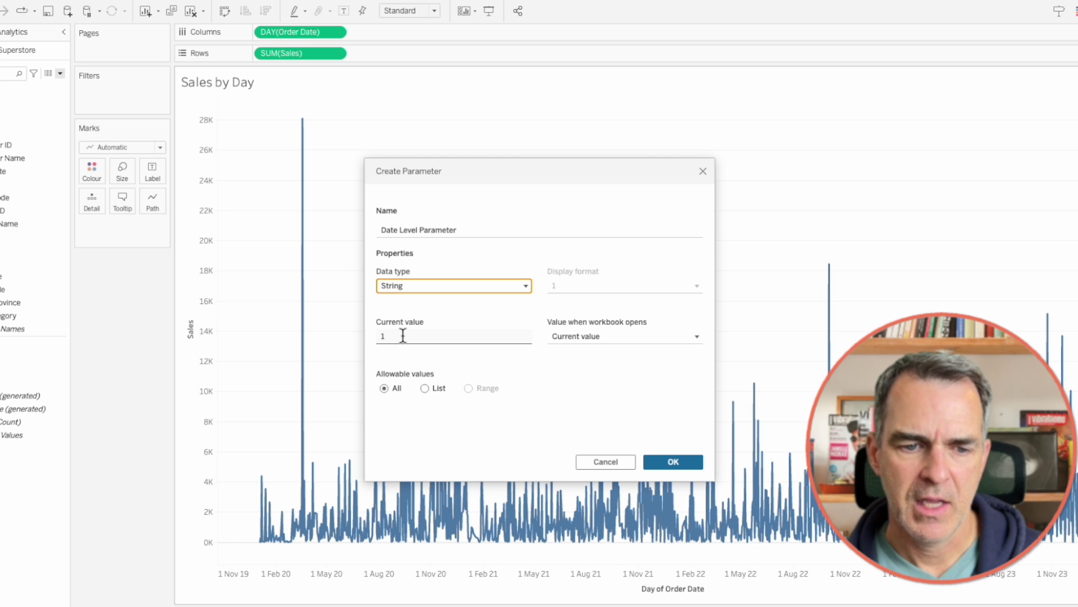
pyautogui.doubleClick(402, 335)
pyautogui.write('Year')
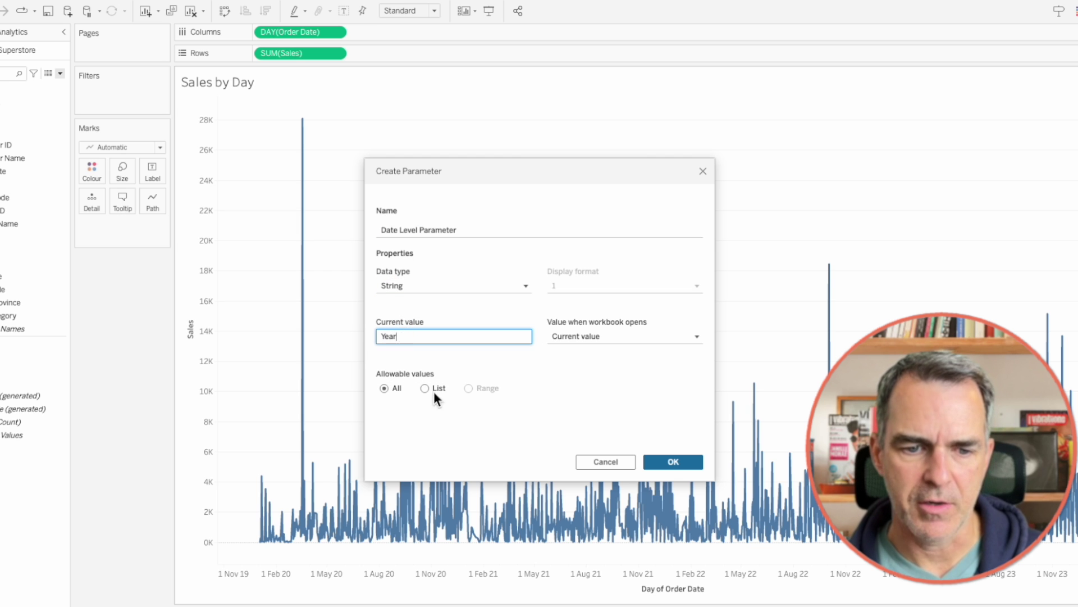
pyautogui.click(667, 460)
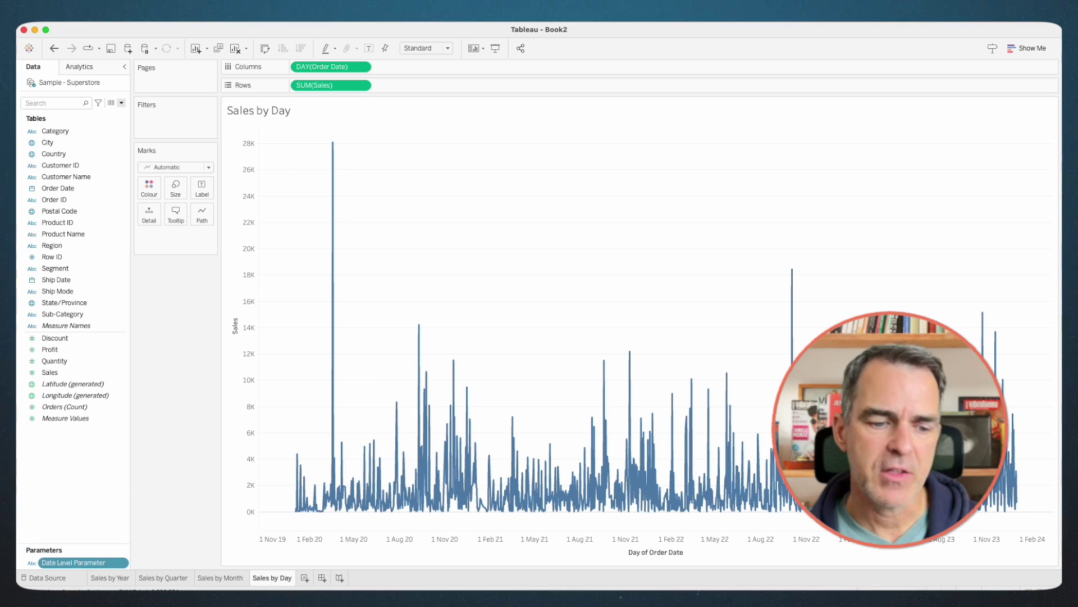
# Step: Create a calculated field named Year Text with the formula 'Year'
pyautogui.click(122, 102)
pyautogui.click(102, 113)
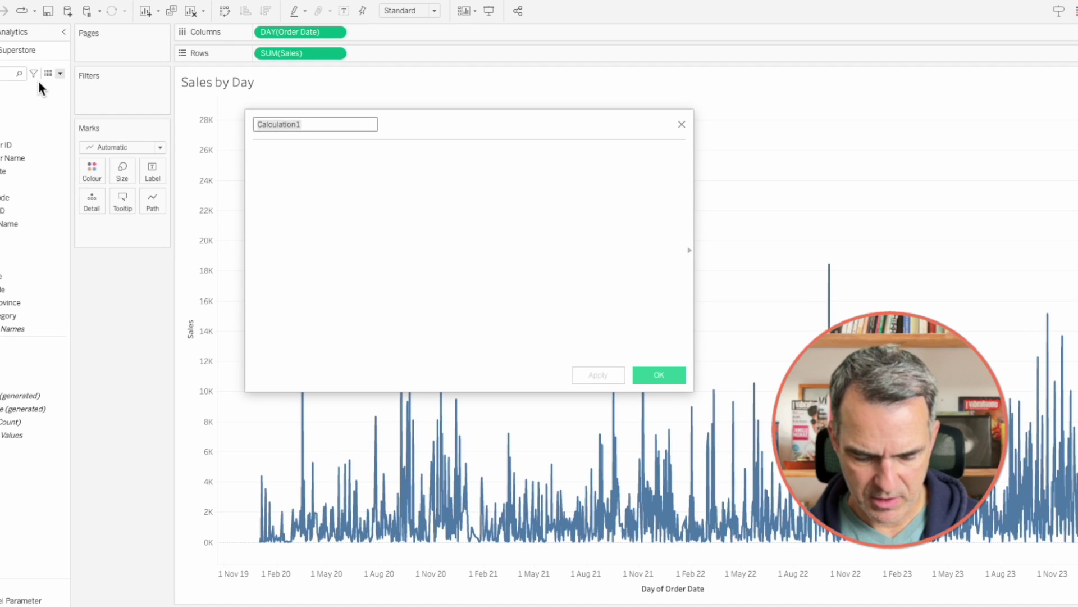
pyautogui.write('Year Text')
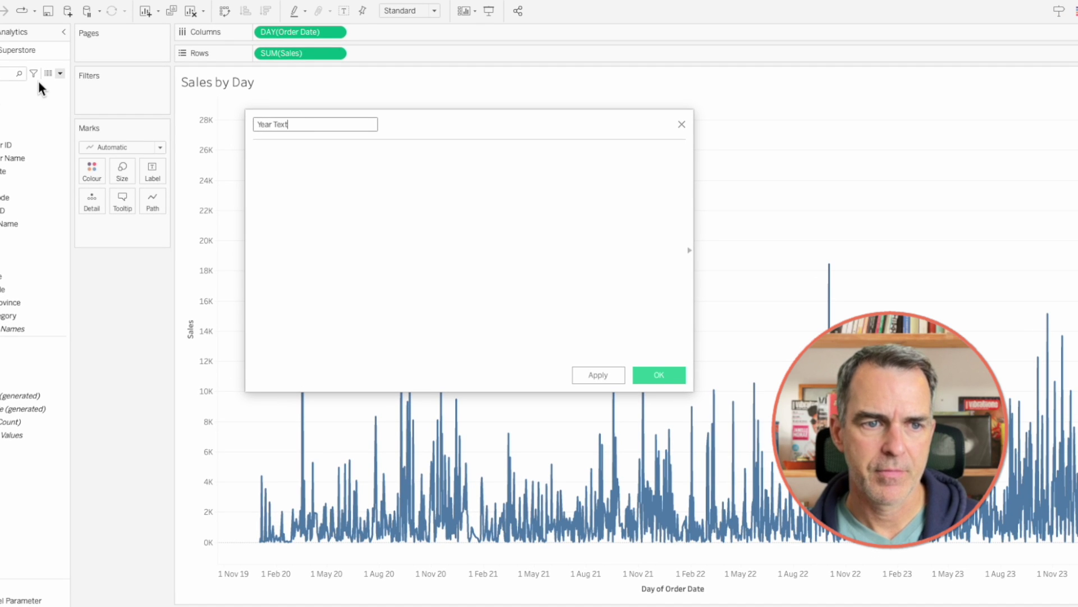
pyautogui.click(328, 188)
pyautogui.write("'Ye")
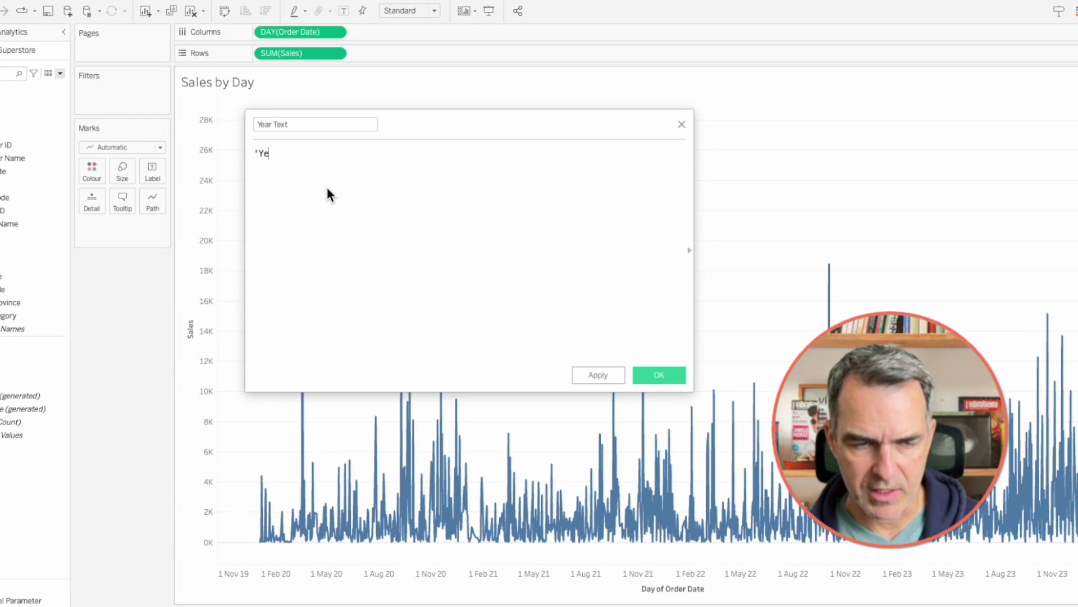
pyautogui.write("ar'")
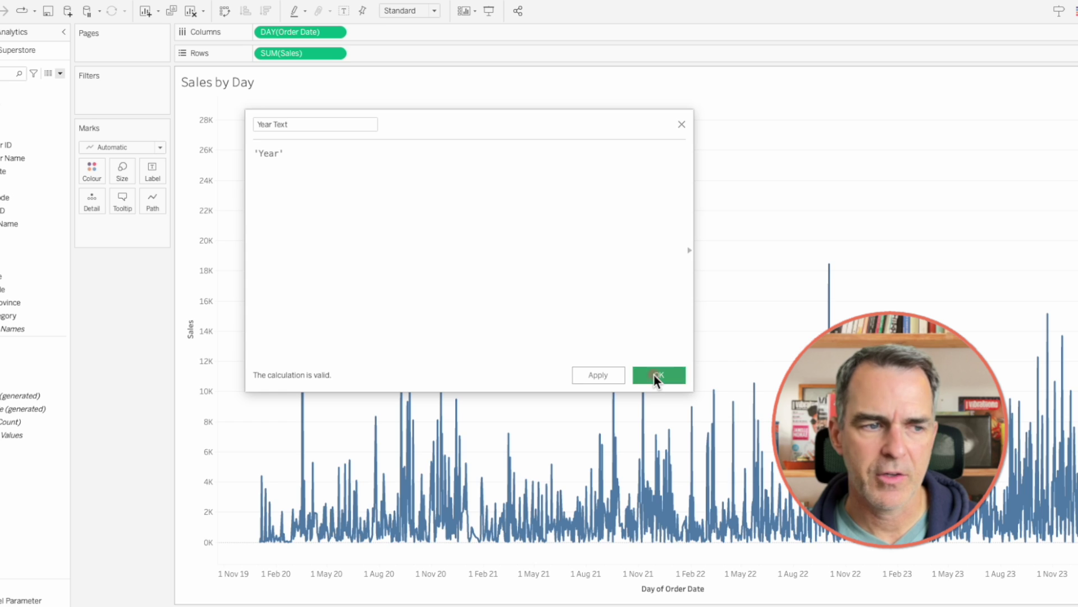
pyautogui.click(658, 375)
# Step: Add Year Text to Detail on the Sales by Day chart and exclude it from the tooltip
pyautogui.moveTo(71, 325); pyautogui.dragTo(144, 211)
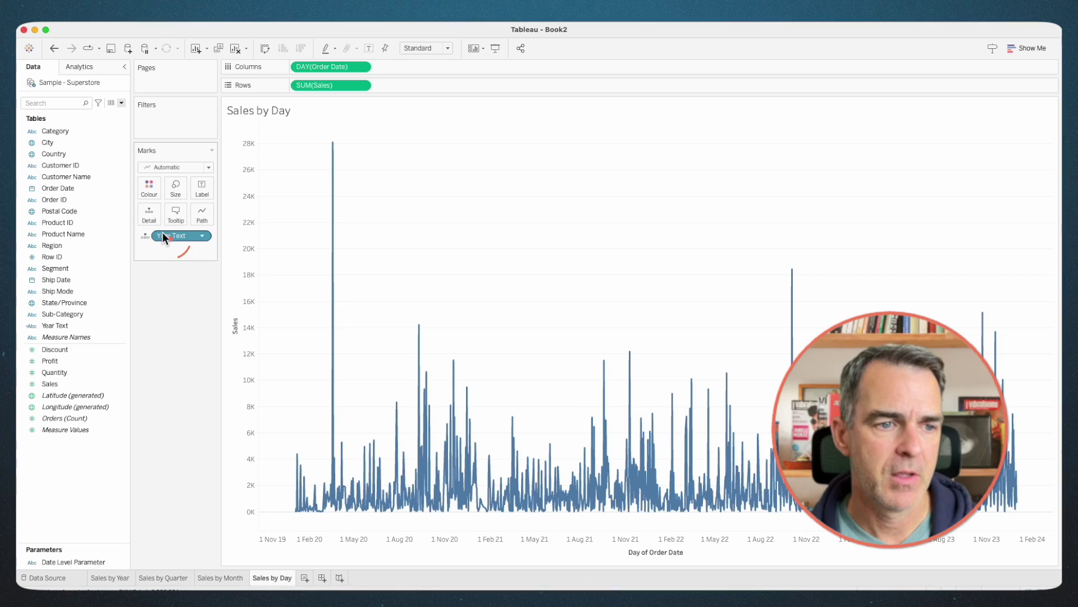
pyautogui.rightClick(166, 235)
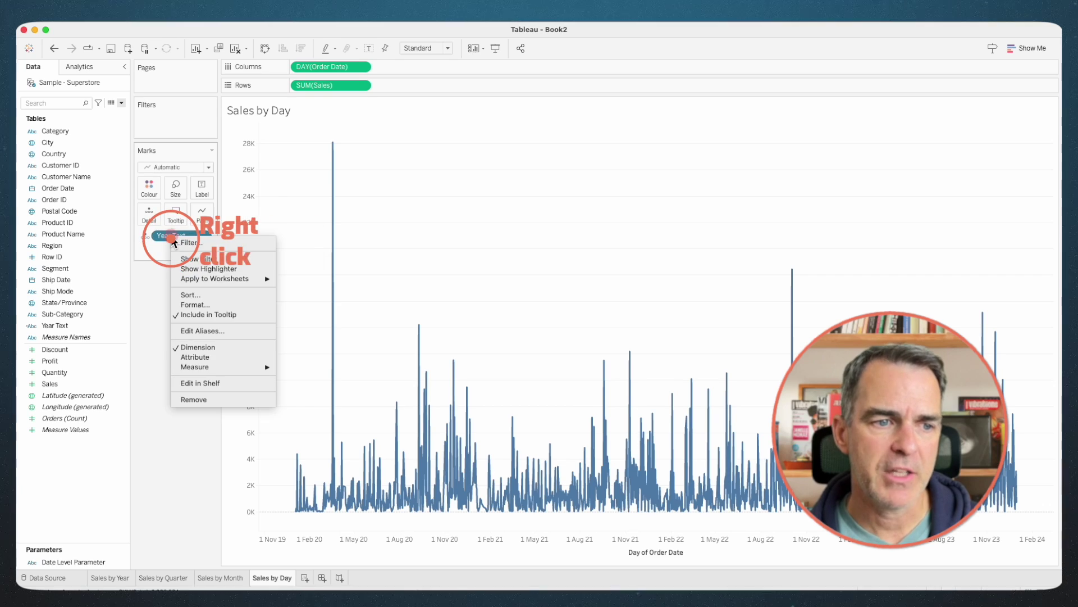
pyautogui.click(200, 314)
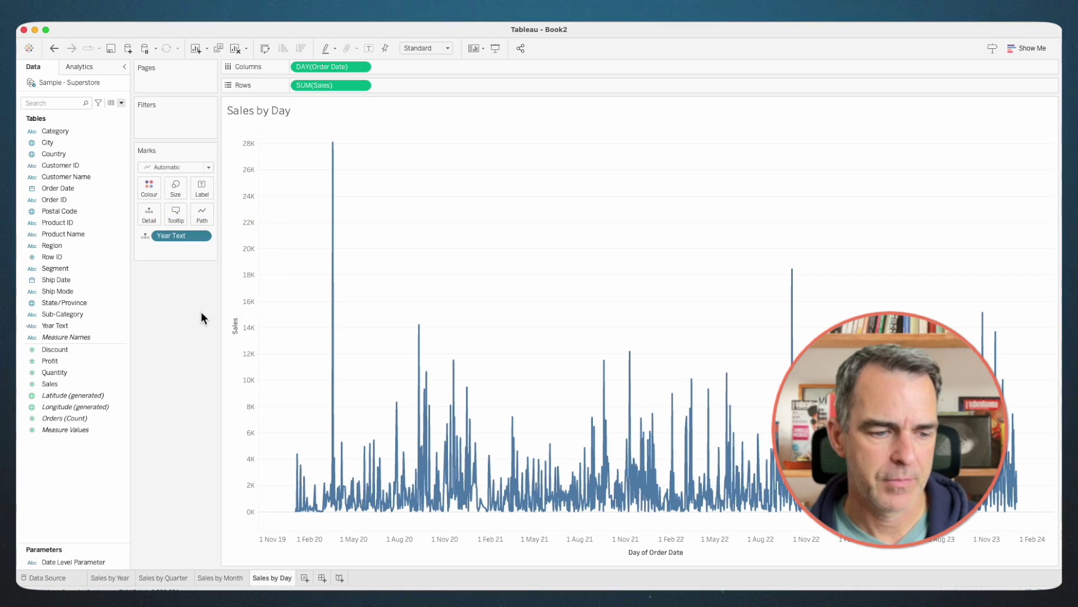
# Step: On the Sales by Month worksheet, create a calculated field named Day Text with the formula 'Day'
pyautogui.click(234, 578)
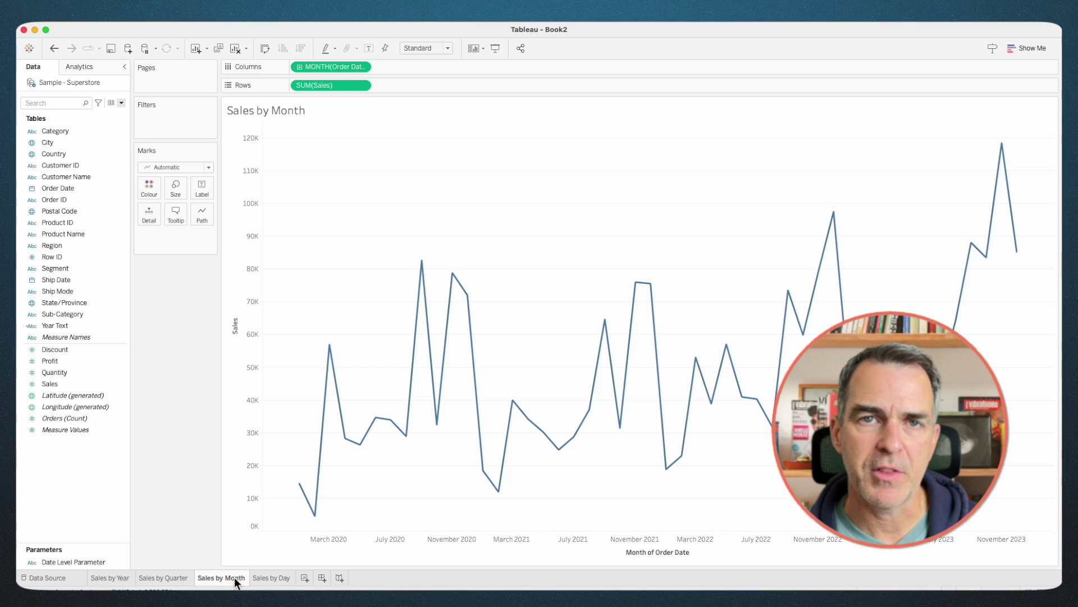
pyautogui.click(122, 103)
pyautogui.click(110, 112)
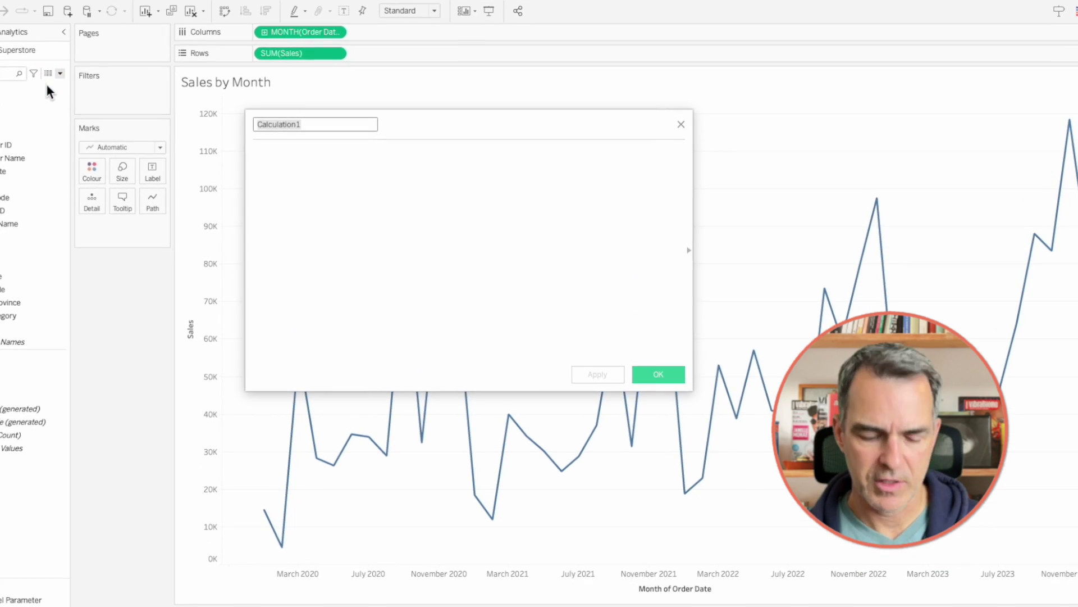
pyautogui.write('Day Text')
pyautogui.click(300, 178)
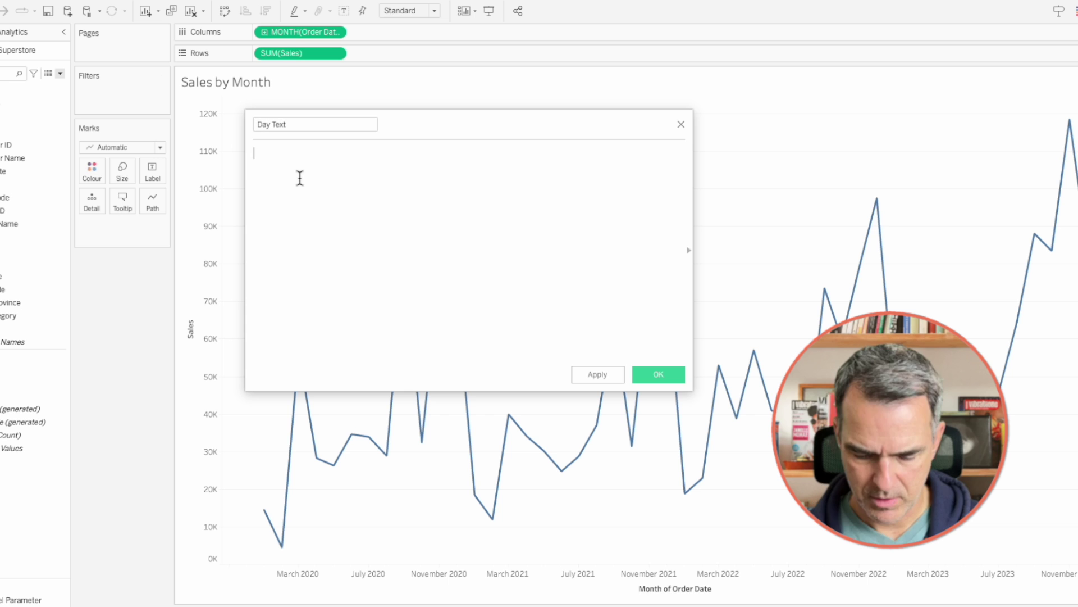
pyautogui.write("'Day'")
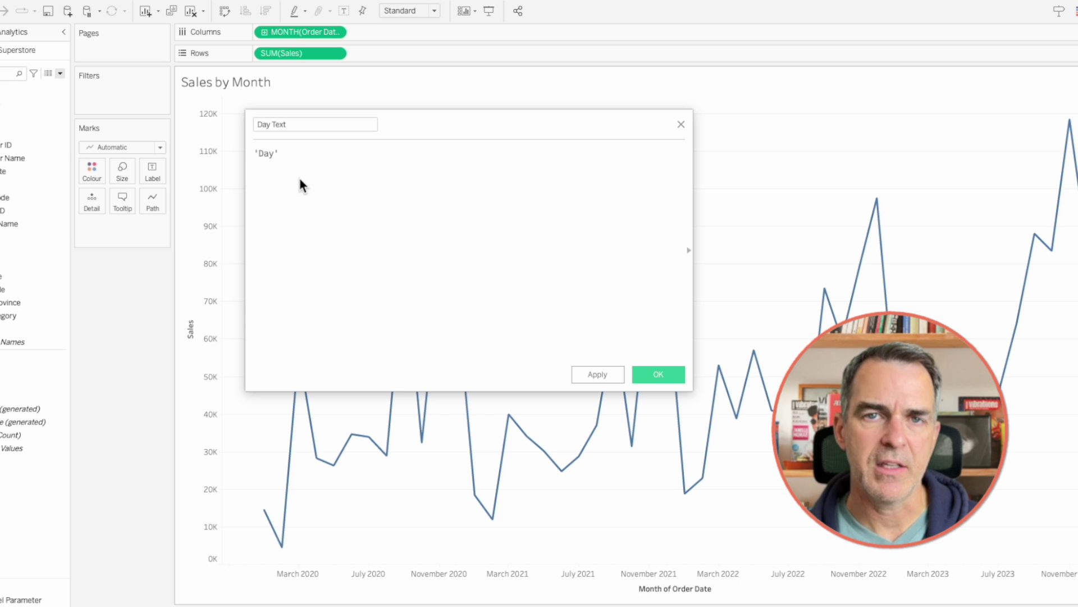
pyautogui.click(668, 376)
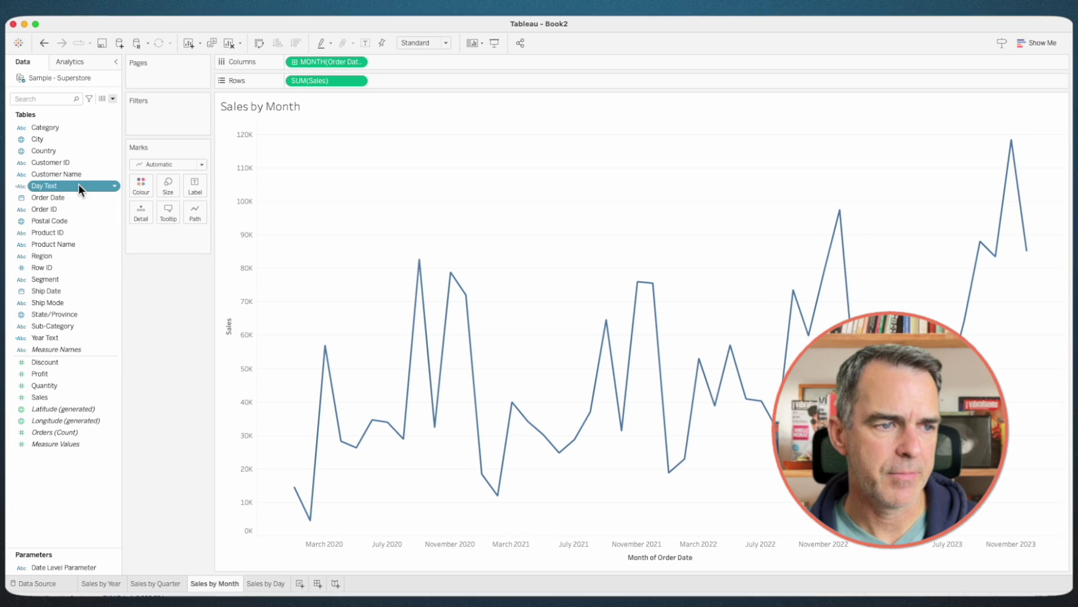
# Step: Add Day Text to Detail on the Sales by Month chart and exclude it from the tooltip
pyautogui.moveTo(6, 169); pyautogui.dragTo(152, 217)
pyautogui.rightClick(171, 237)
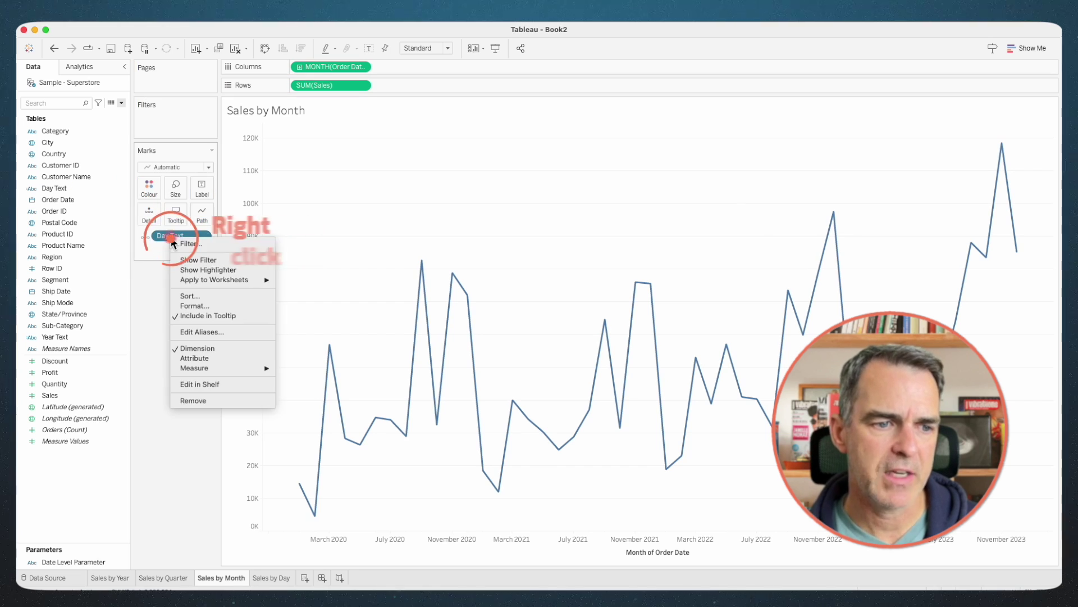
pyautogui.click(198, 313)
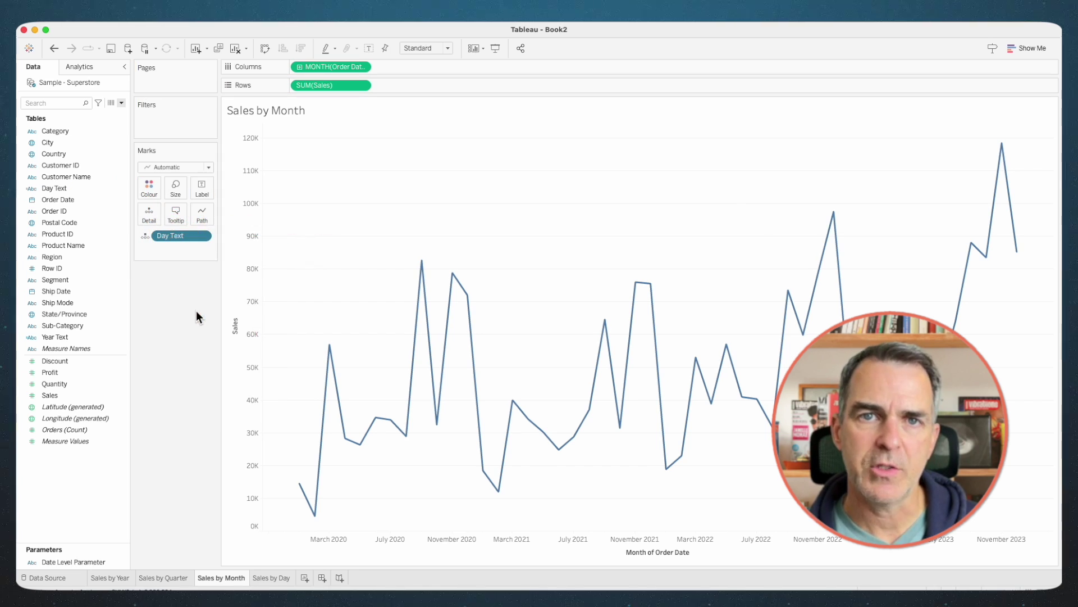
# Step: On the Sales by Quarter worksheet, create a calculated field named Month Text with the formula 'Month'
pyautogui.click(171, 577)
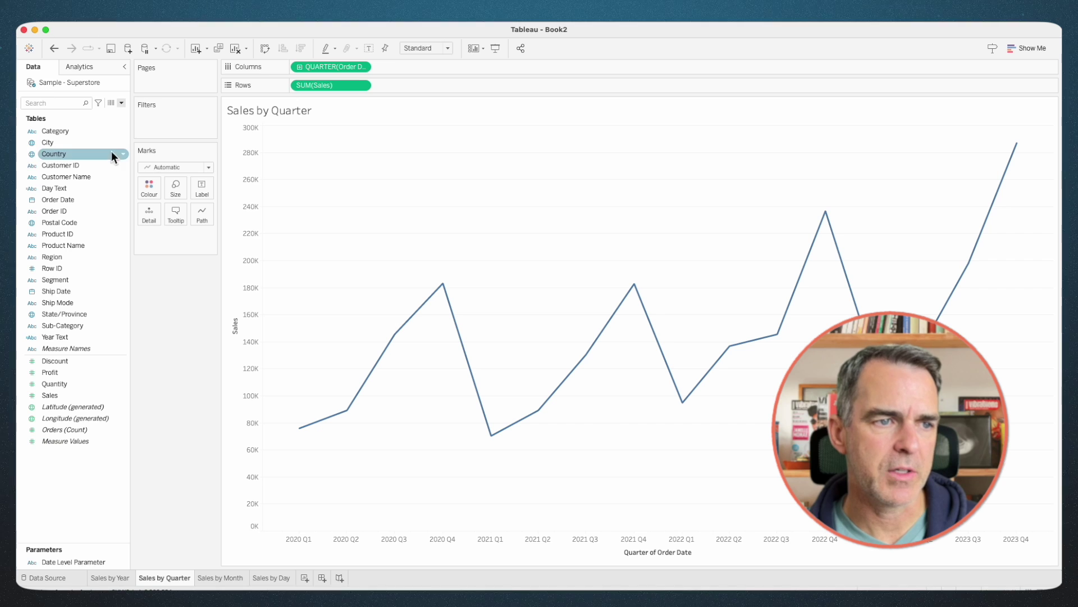
pyautogui.click(122, 103)
pyautogui.click(106, 109)
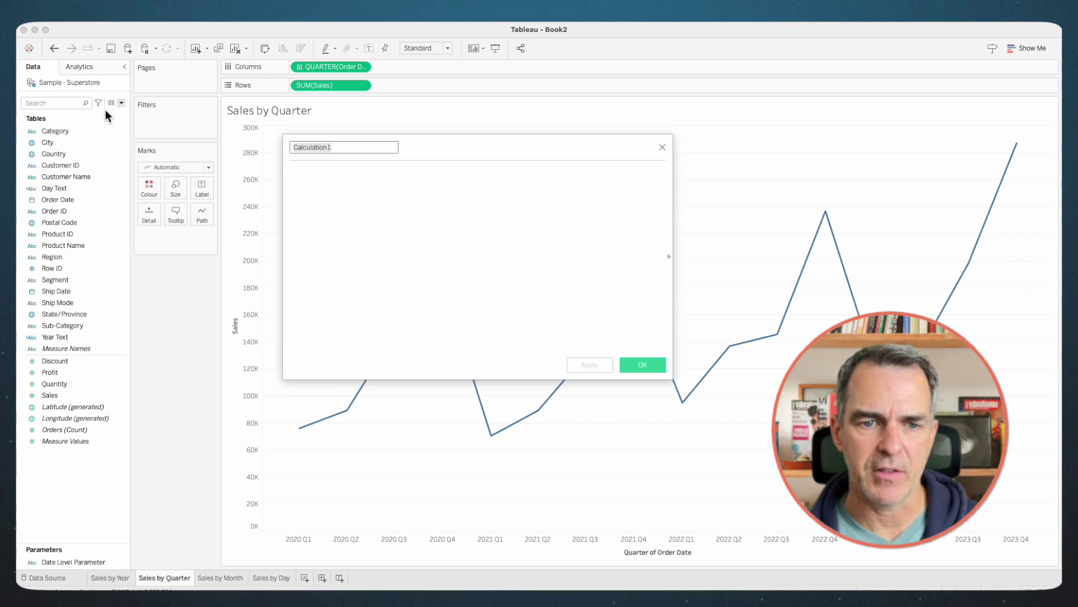
pyautogui.write('Month T')
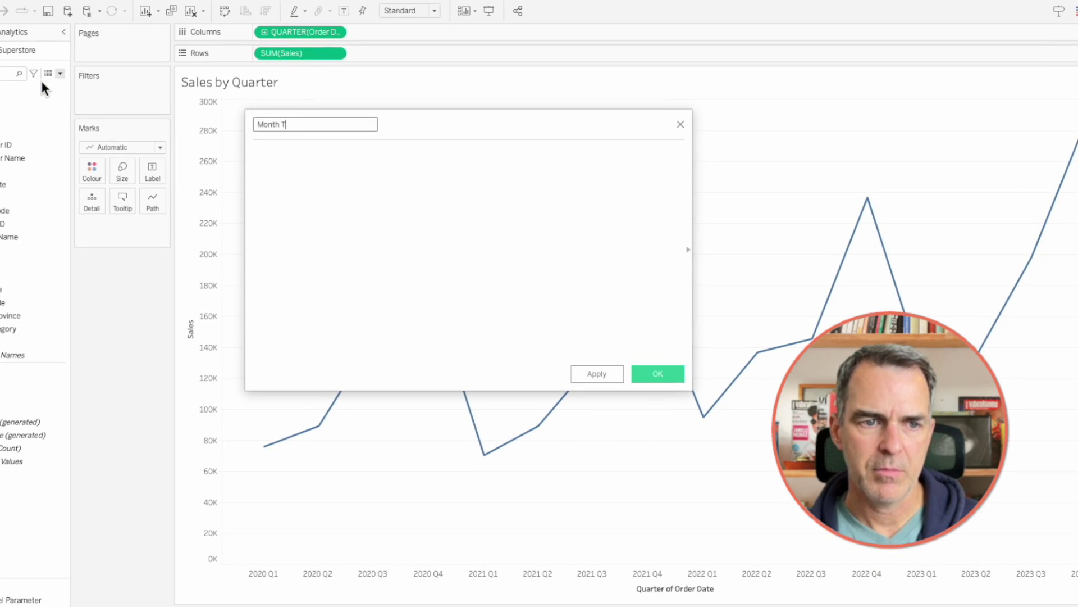
pyautogui.write('ext')
pyautogui.click(315, 202)
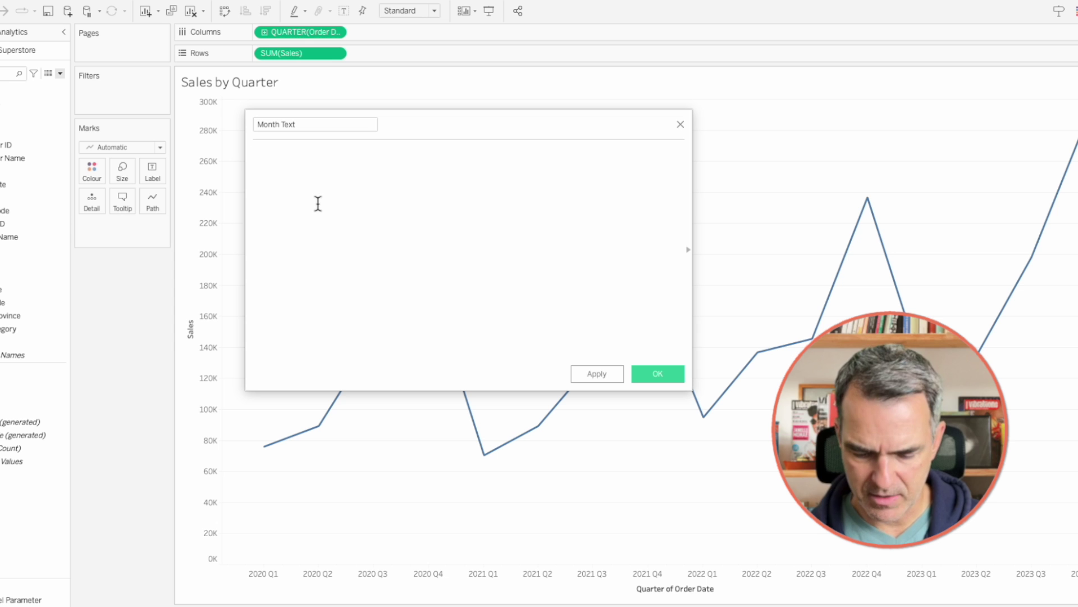
pyautogui.write("'Month'")
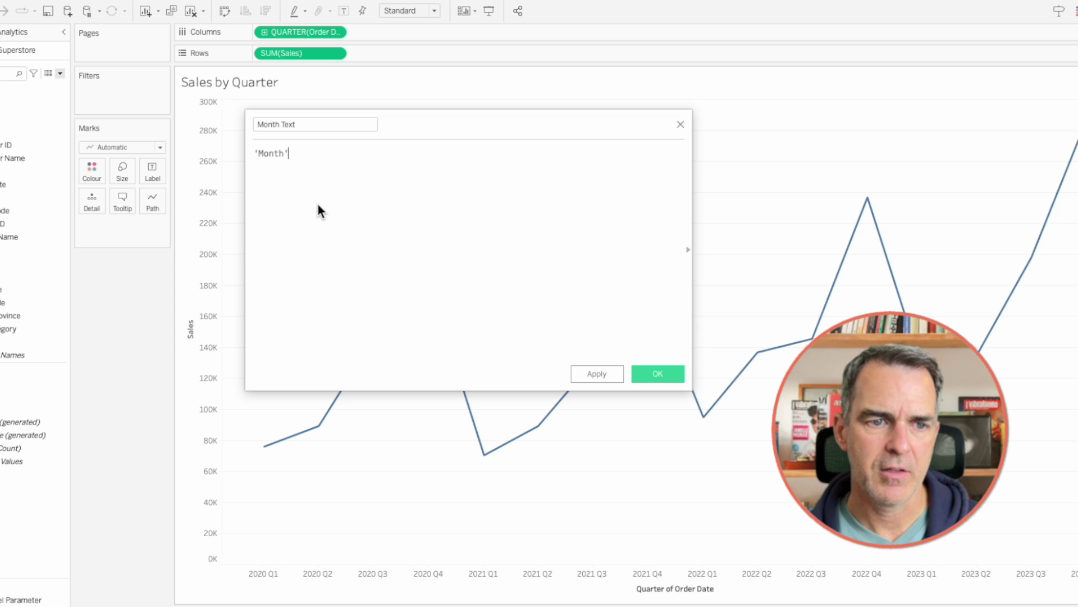
pyautogui.click(658, 373)
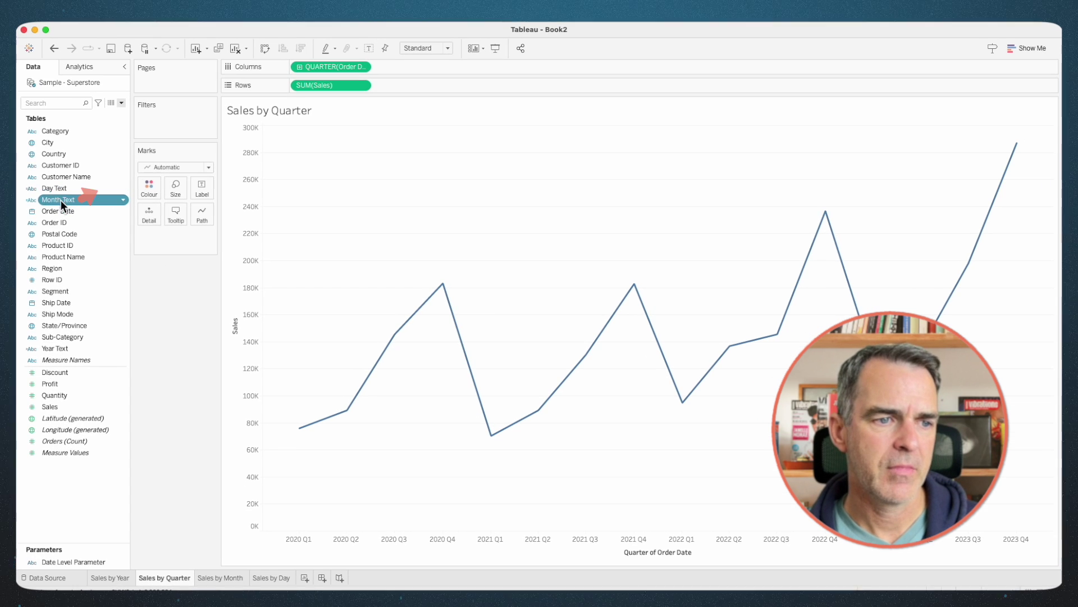
# Step: Add Month Text to Detail on the Sales by Quarter chart and exclude it from the tooltip
pyautogui.moveTo(61, 200); pyautogui.dragTo(150, 215)
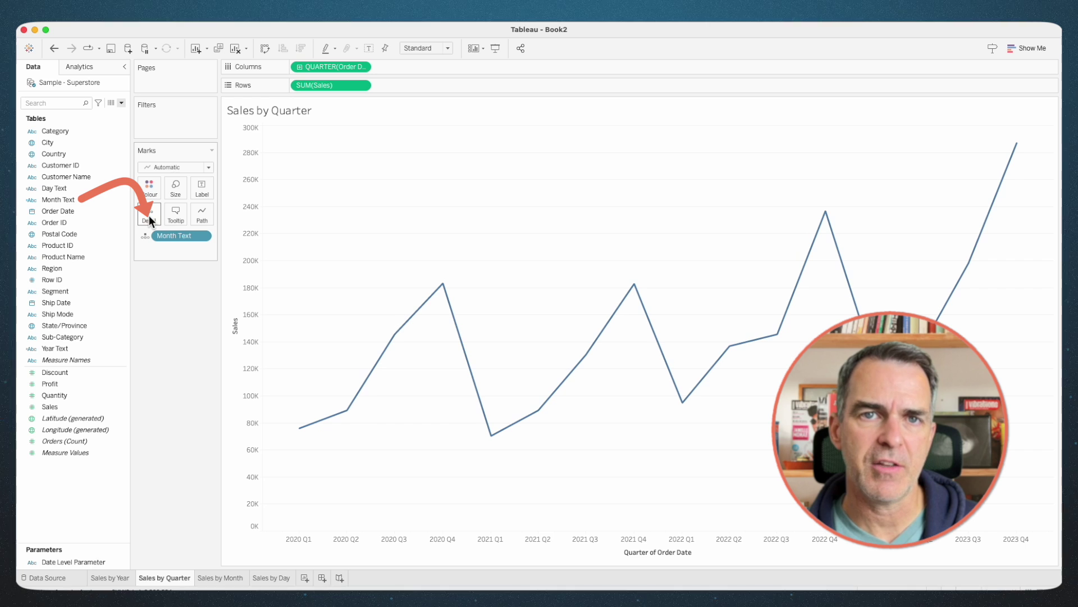
pyautogui.rightClick(166, 236)
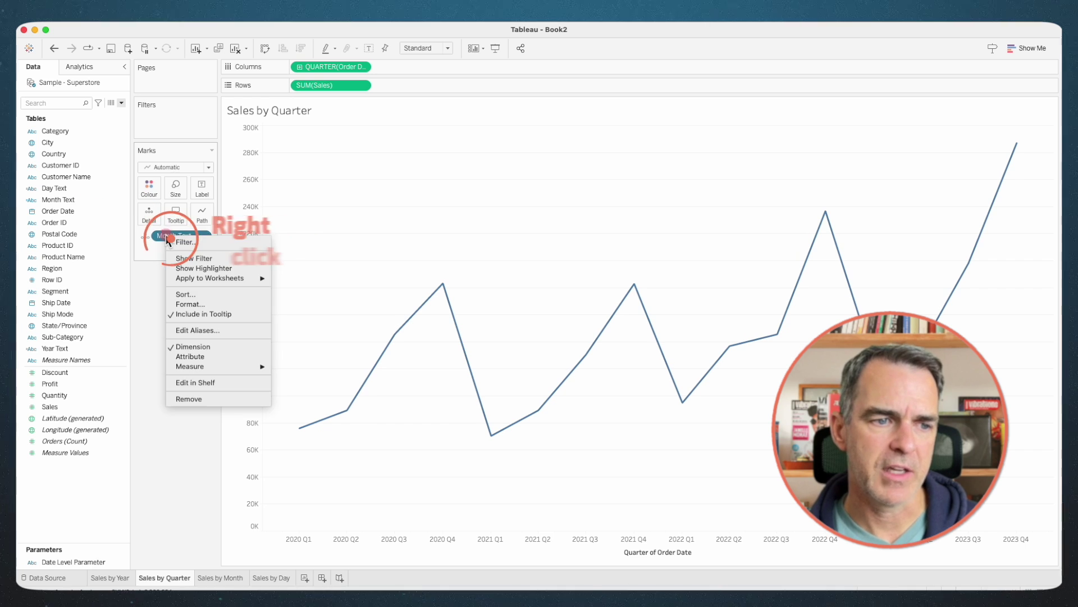
pyautogui.click(200, 313)
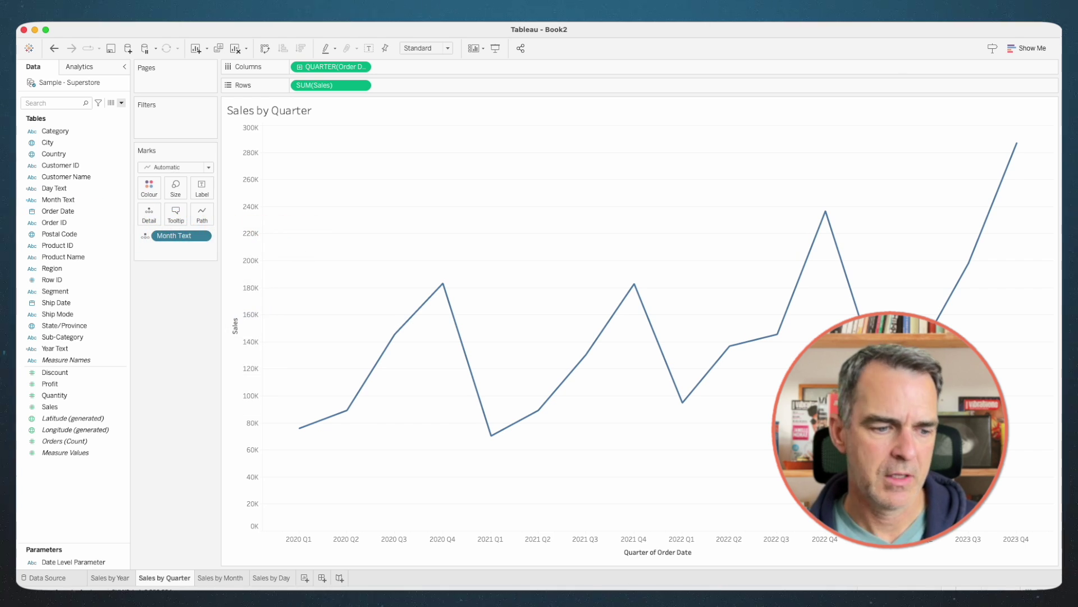
# Step: On the Sales by Year worksheet, create a calculated field named Quarter Text with the formula 'Quarter'
pyautogui.click(104, 577)
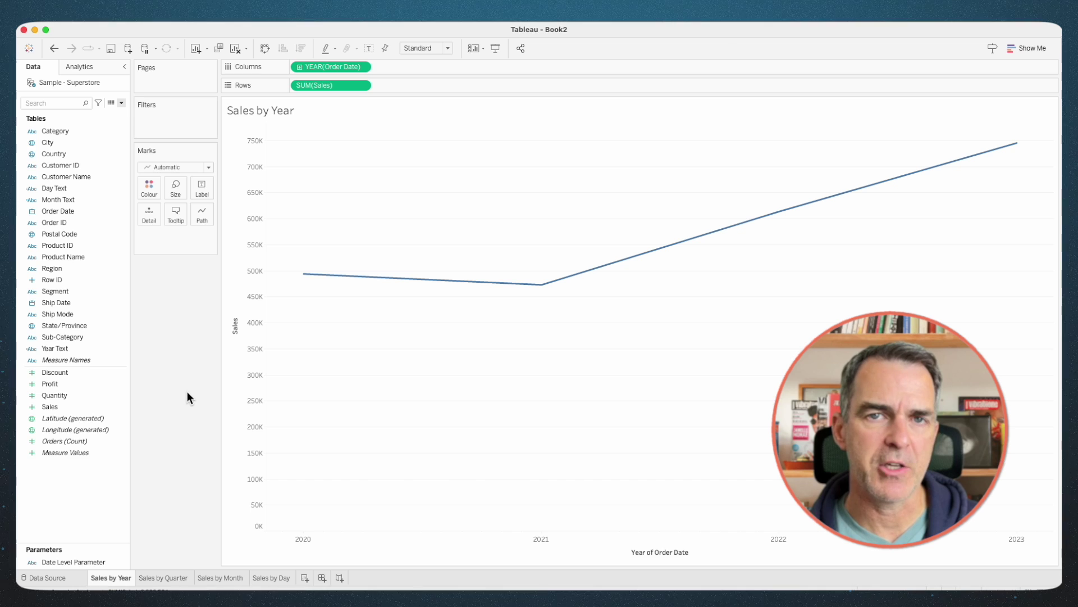
pyautogui.click(120, 103)
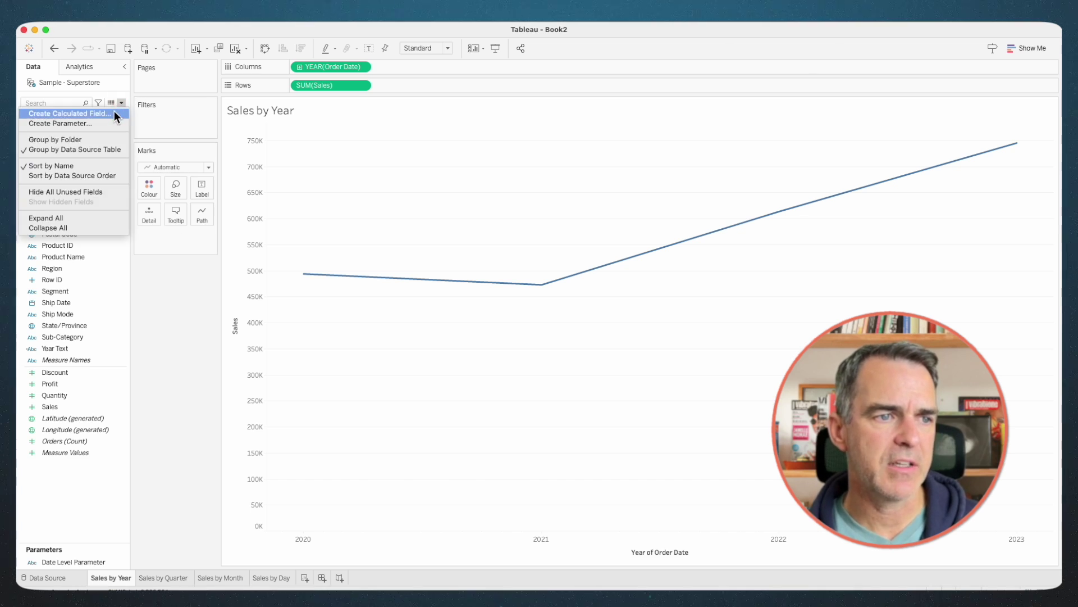
pyautogui.click(84, 113)
pyautogui.write('Q')
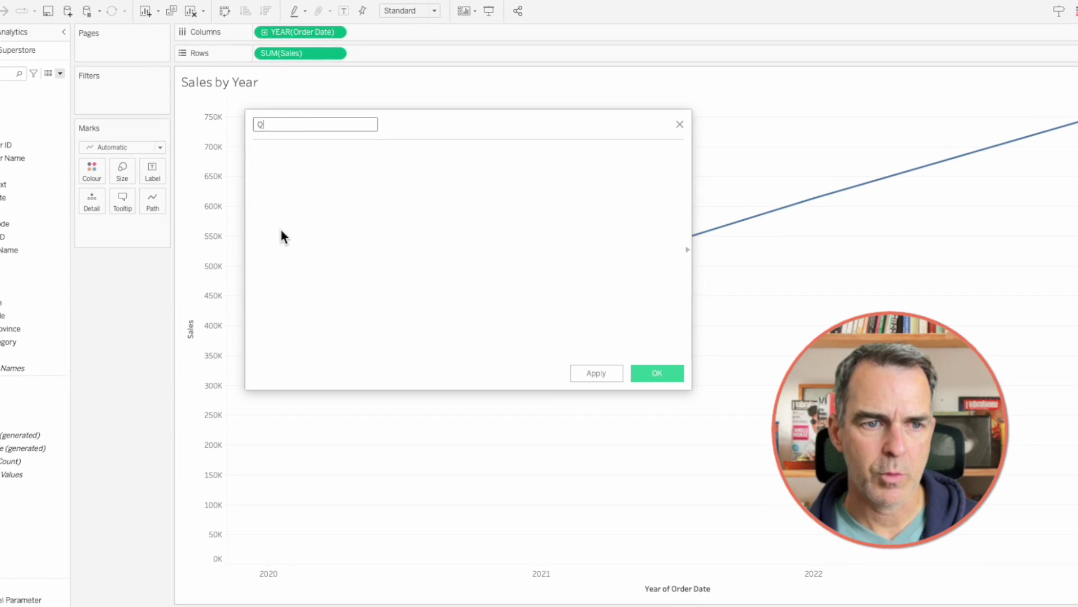
pyautogui.write('uarter Te')
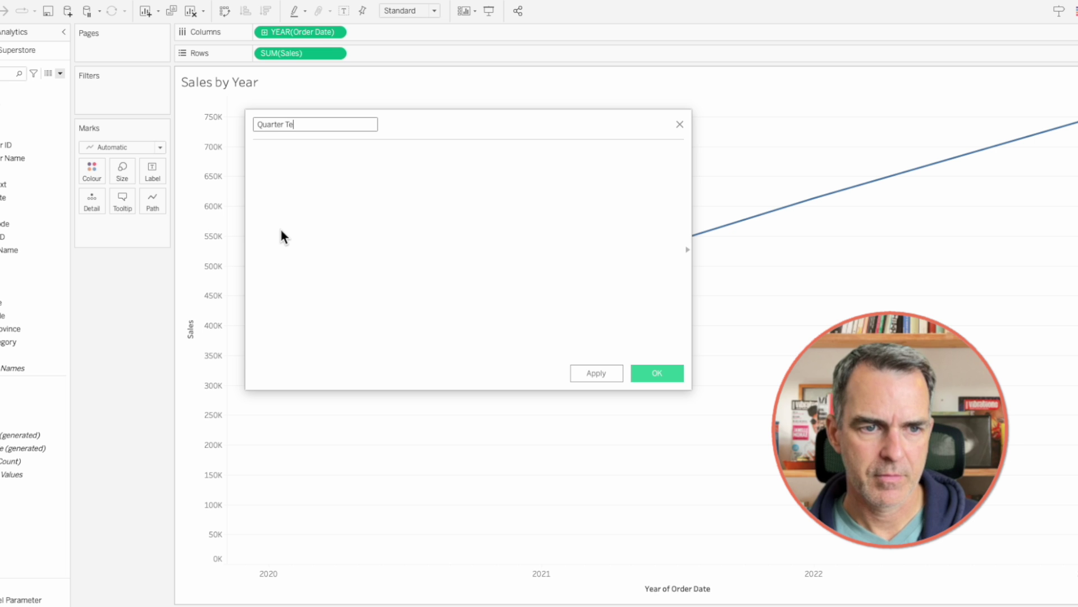
pyautogui.write('xt')
pyautogui.press('Tab')
pyautogui.write("'Quar")
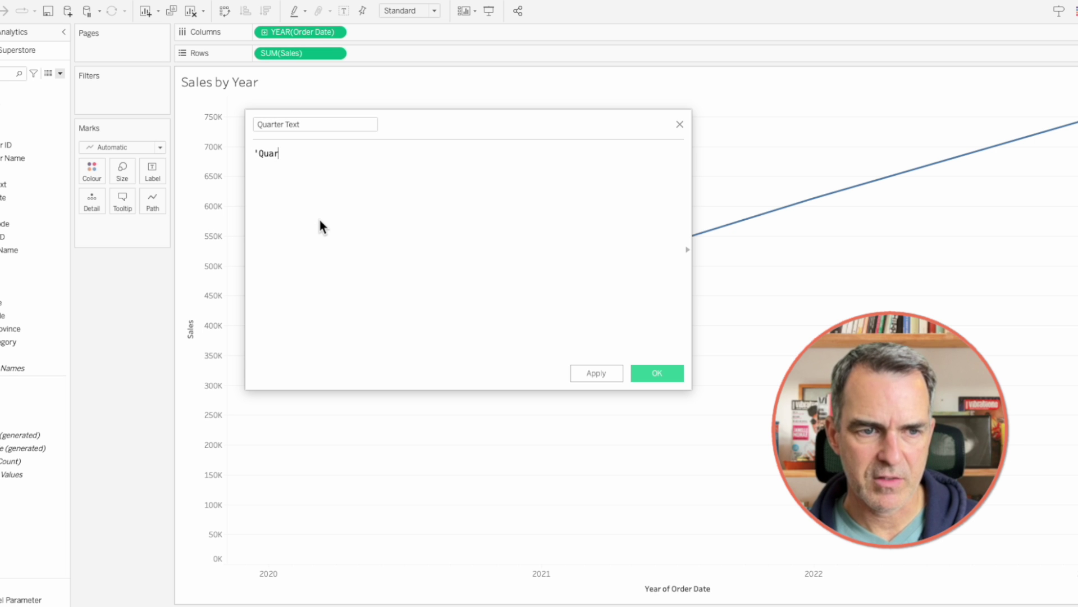
pyautogui.write("ter '")
pyautogui.click(657, 373)
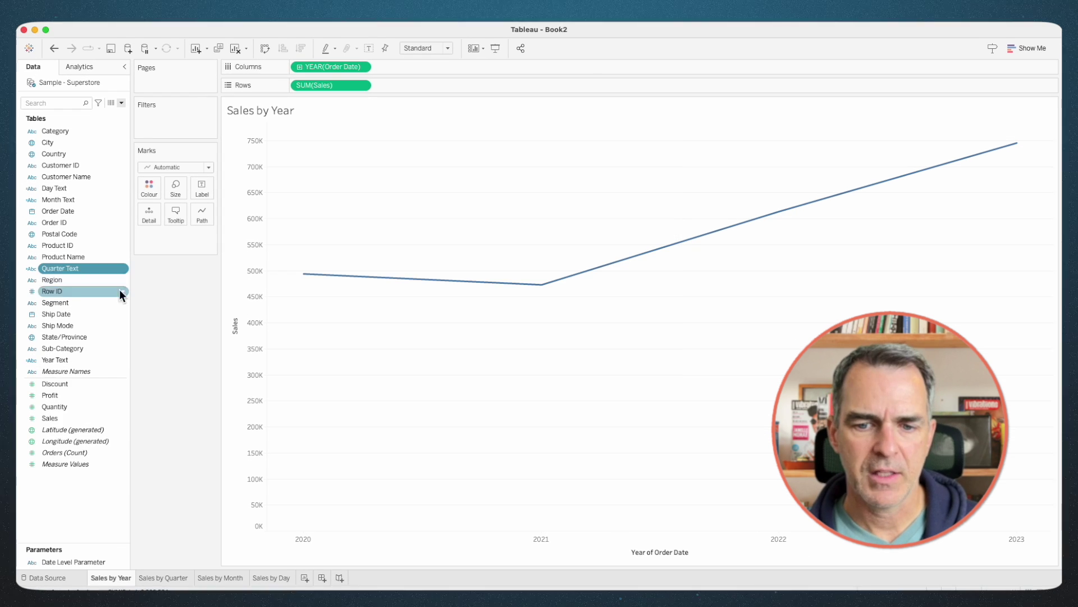
# Step: Add Quarter Text to Detail on the Sales by Year chart and exclude it from the tooltip
pyautogui.moveTo(62, 268); pyautogui.dragTo(149, 218)
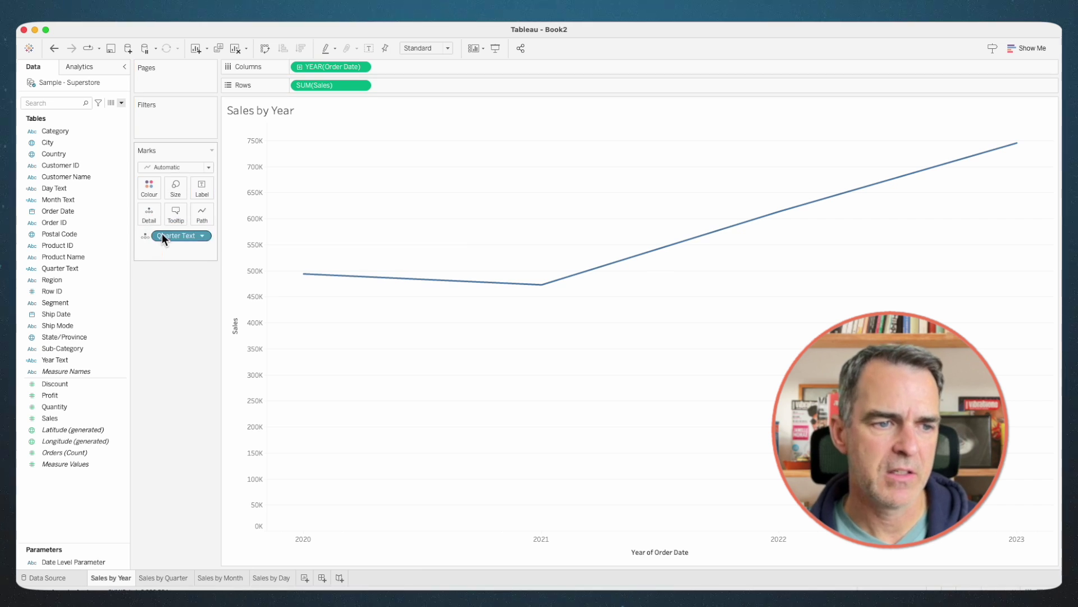
pyautogui.rightClick(168, 239)
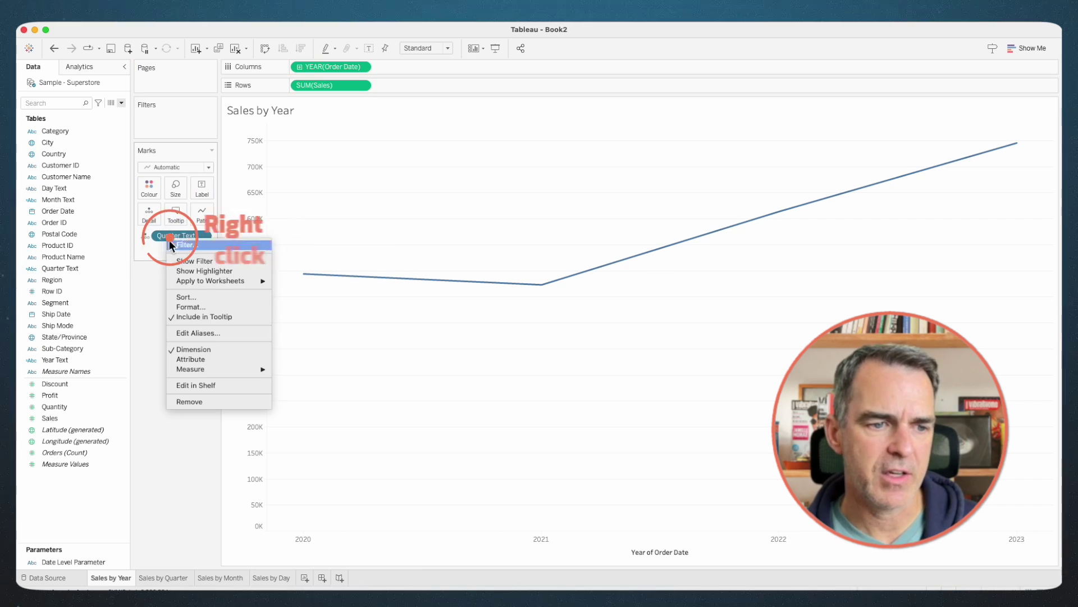
pyautogui.click(192, 314)
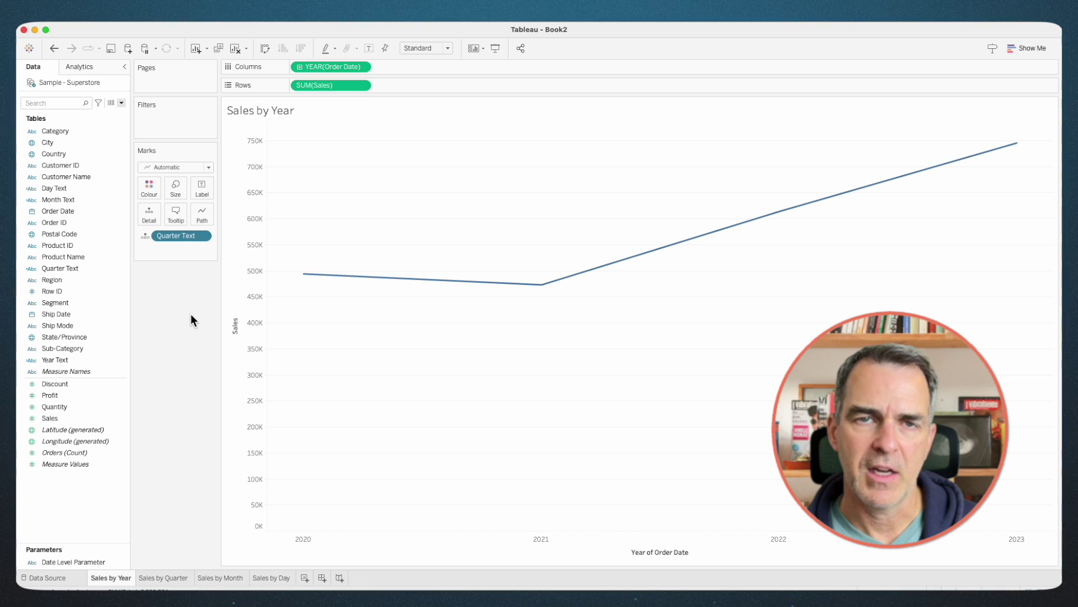
# Step: Create a Boolean calculated field named Show Year with the formula [Date Level Parameter]='Year'
pyautogui.moveTo(304, 277)
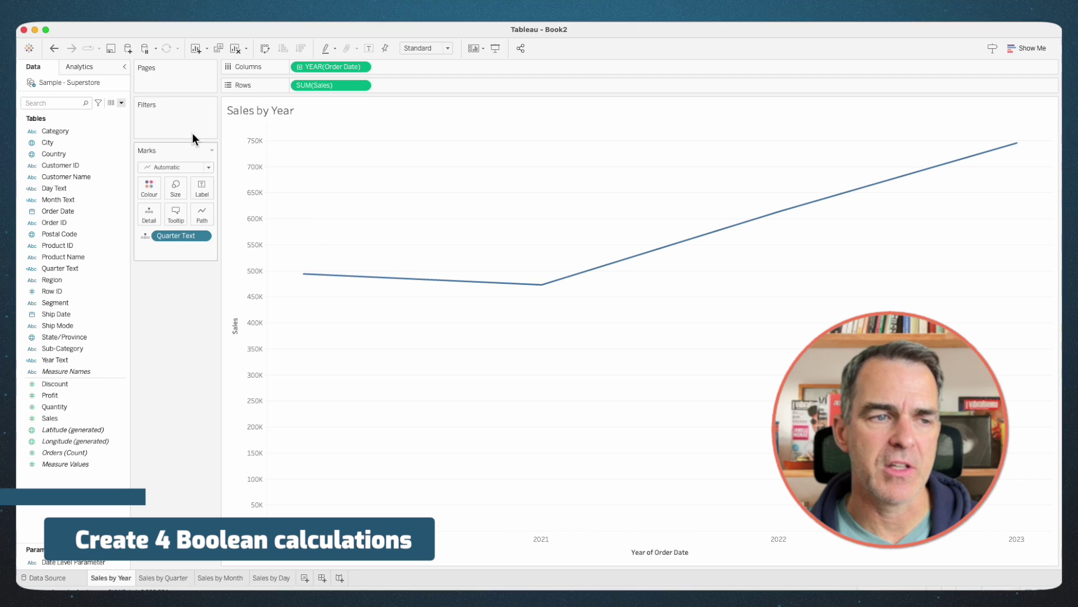
pyautogui.click(122, 103)
pyautogui.click(109, 112)
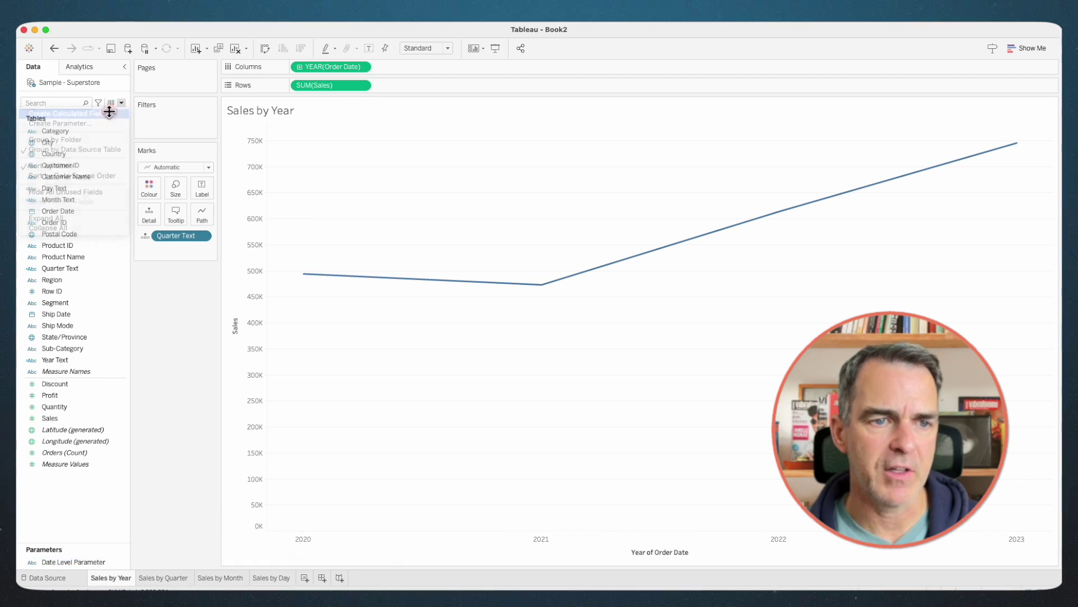
pyautogui.write('Show Y')
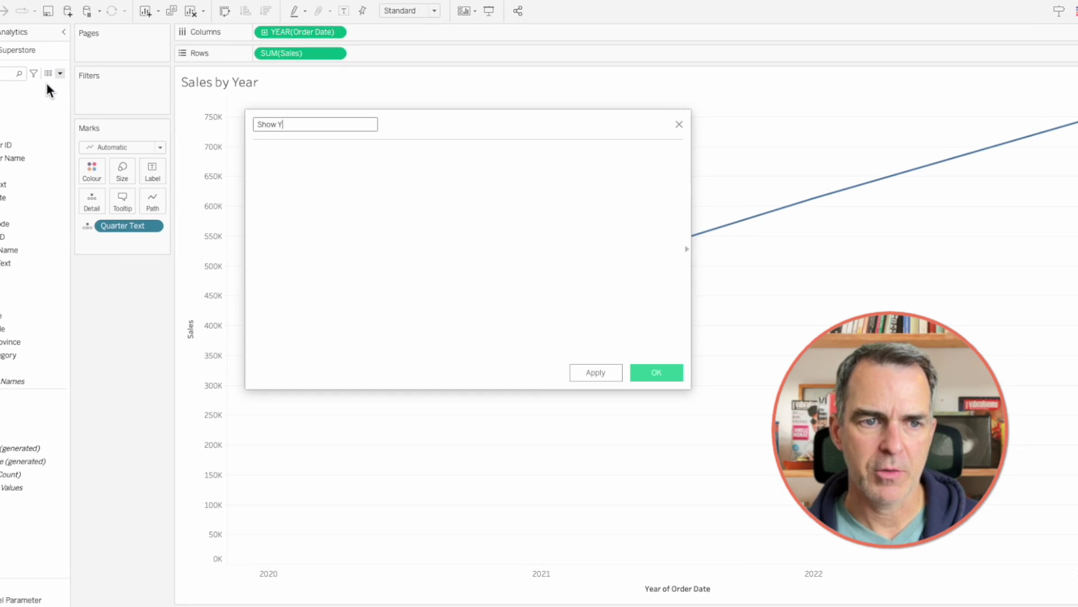
pyautogui.write('ear')
pyautogui.click(344, 194)
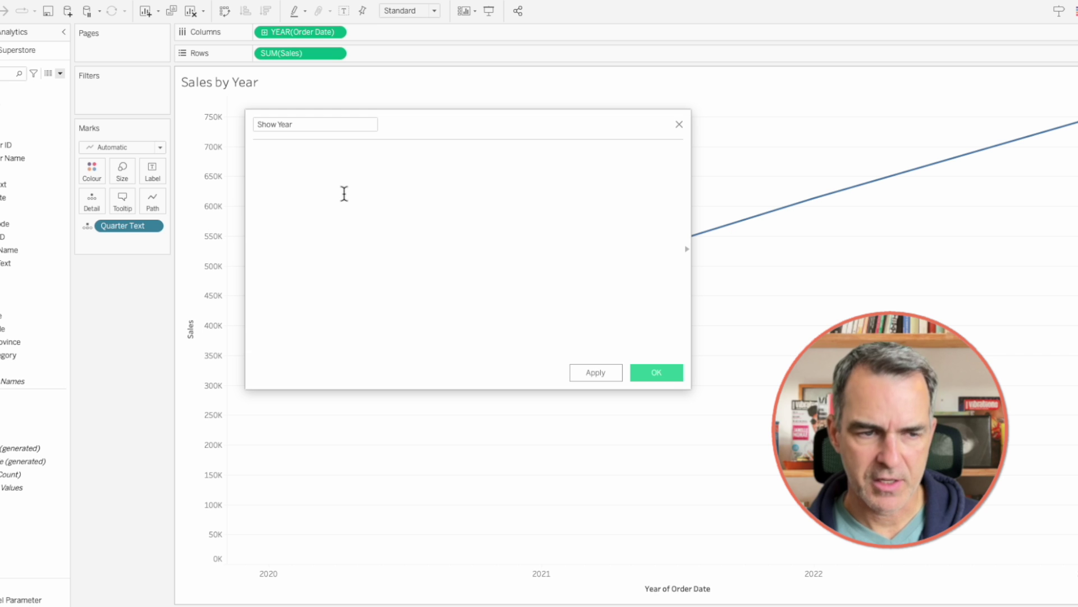
pyautogui.write('da')
pyautogui.doubleClick(349, 177)
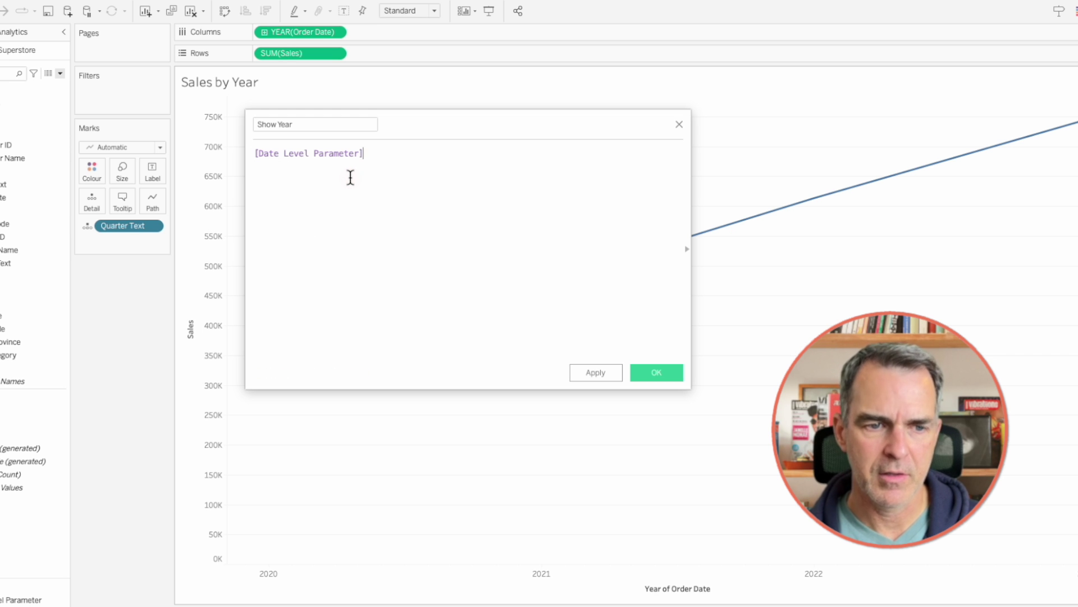
pyautogui.write("ear'")
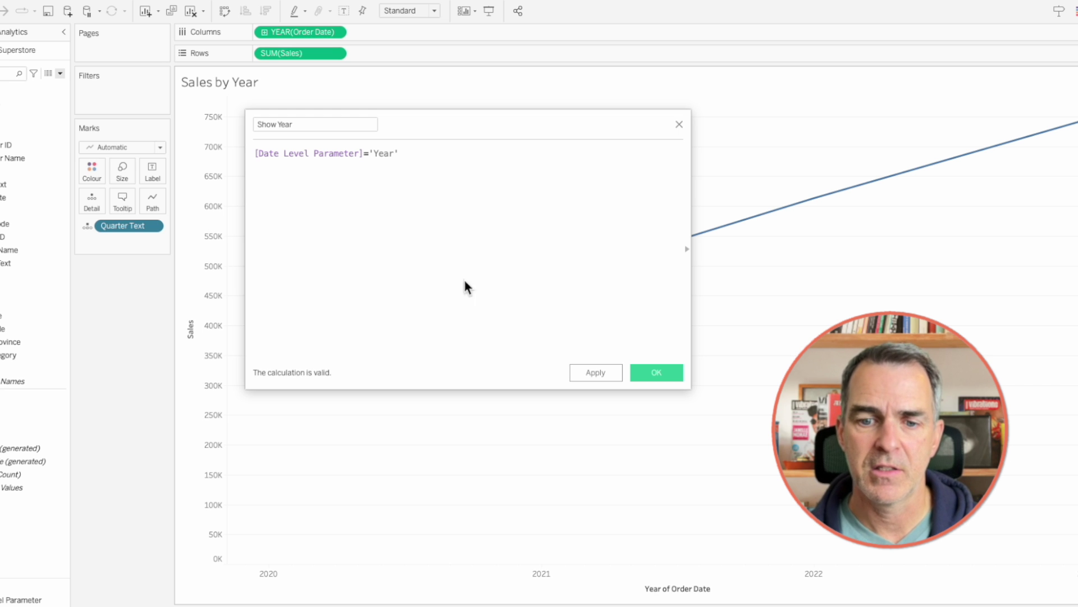
pyautogui.click(656, 372)
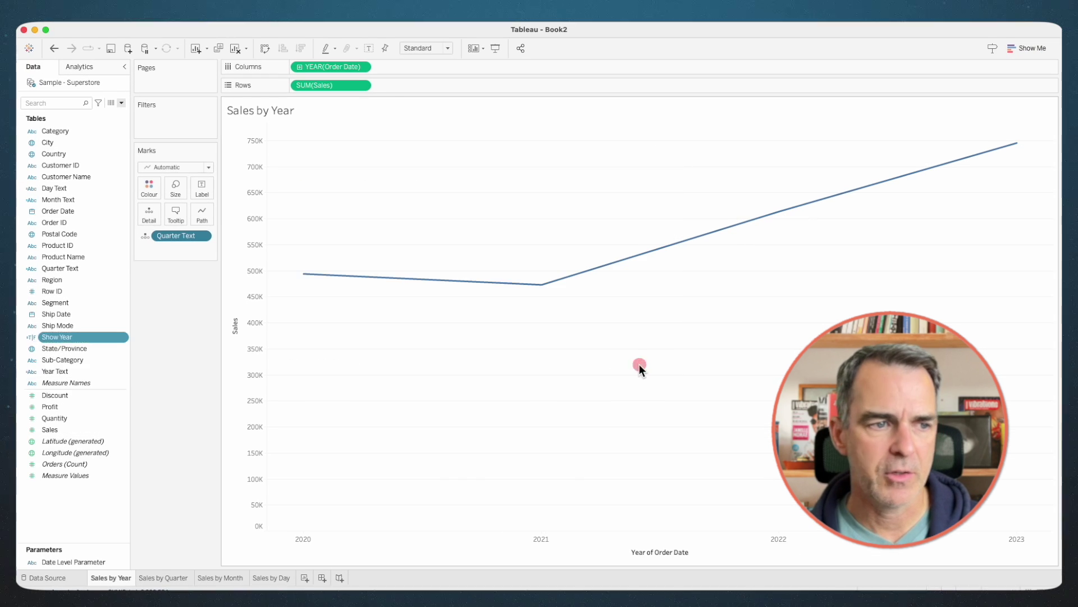
# Step: Create a Boolean calculated field named Show Quarter with the formula [Date Level Parameter]='Quarter'
pyautogui.click(122, 103)
pyautogui.click(106, 113)
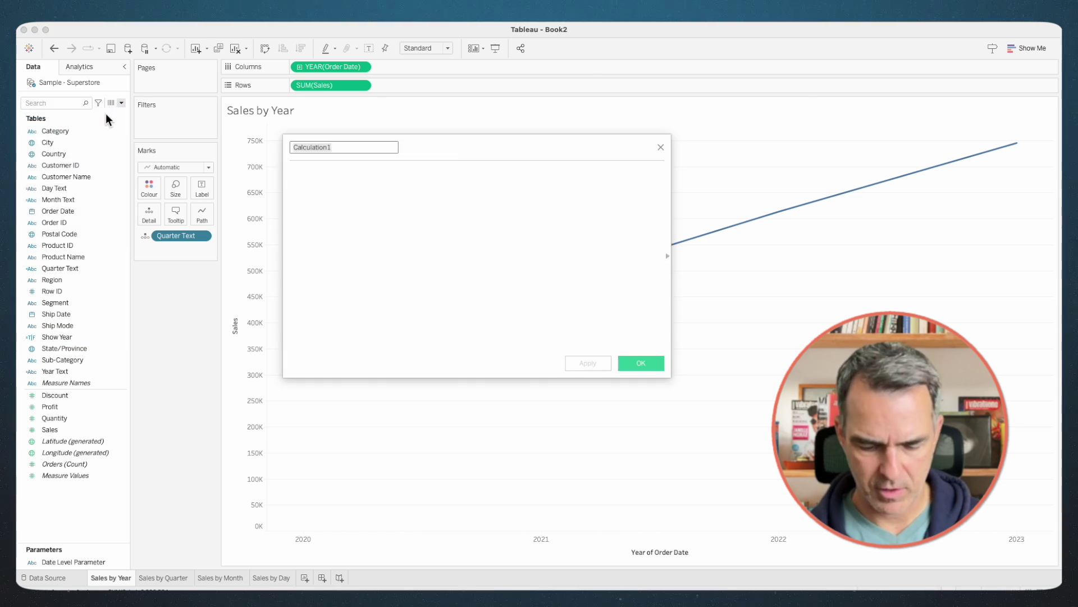
pyautogui.write('Show Quarter')
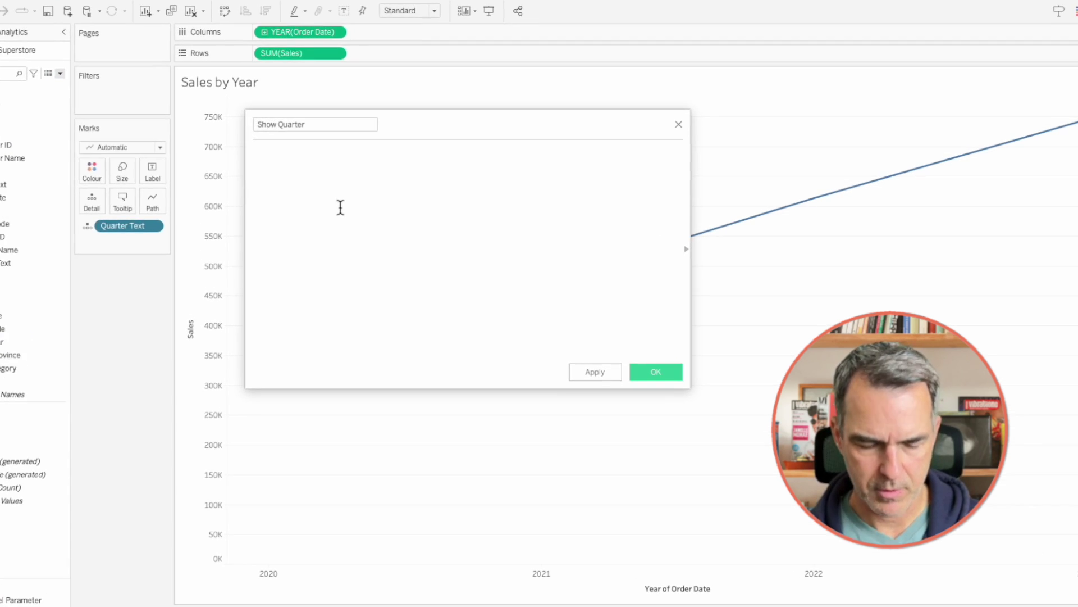
pyautogui.write('date')
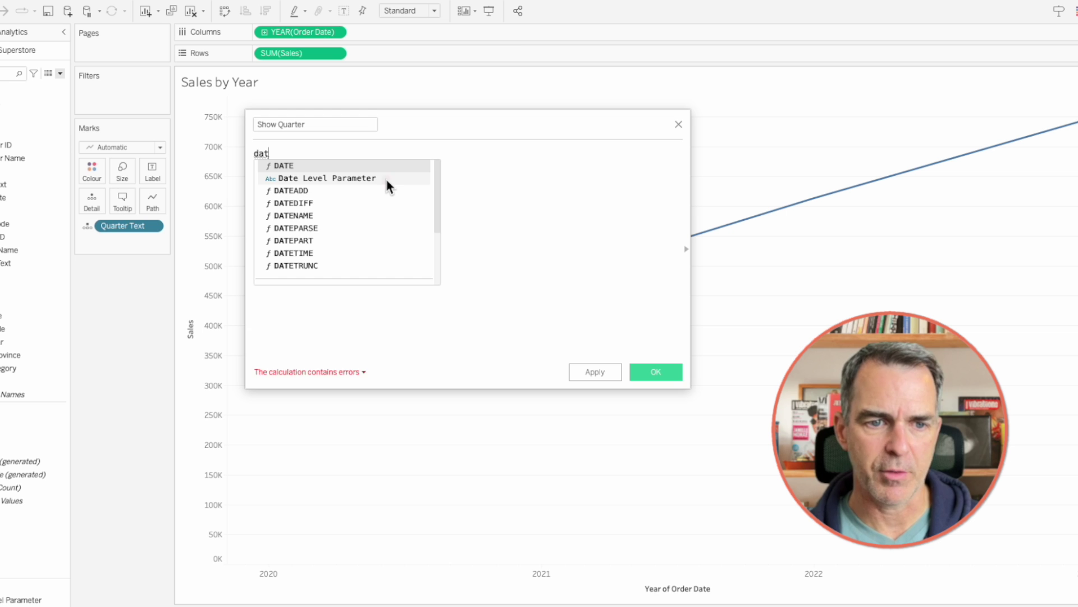
pyautogui.doubleClick(386, 178)
pyautogui.write("='Quarter'")
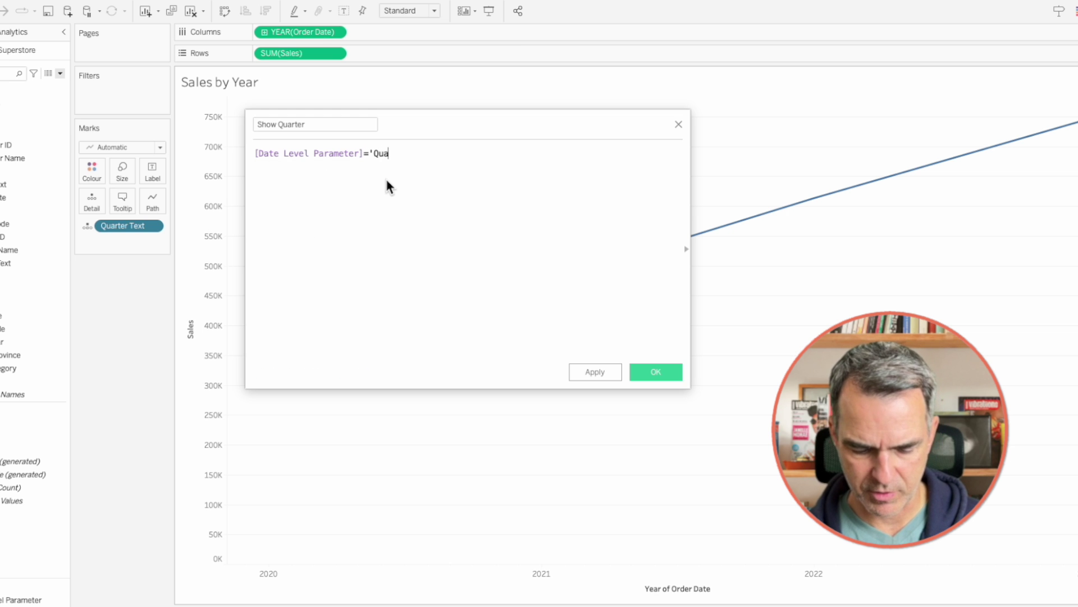
pyautogui.click(661, 369)
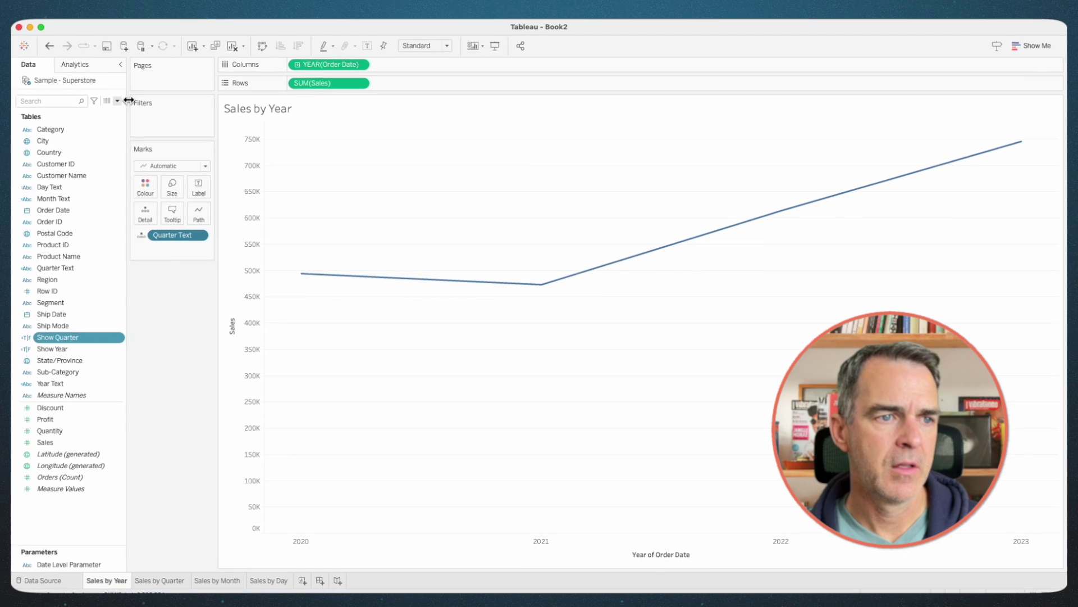
# Step: Create a Boolean calculated field named Show Month with the formula [Date Level Parameter]='Month'
pyautogui.click(116, 101)
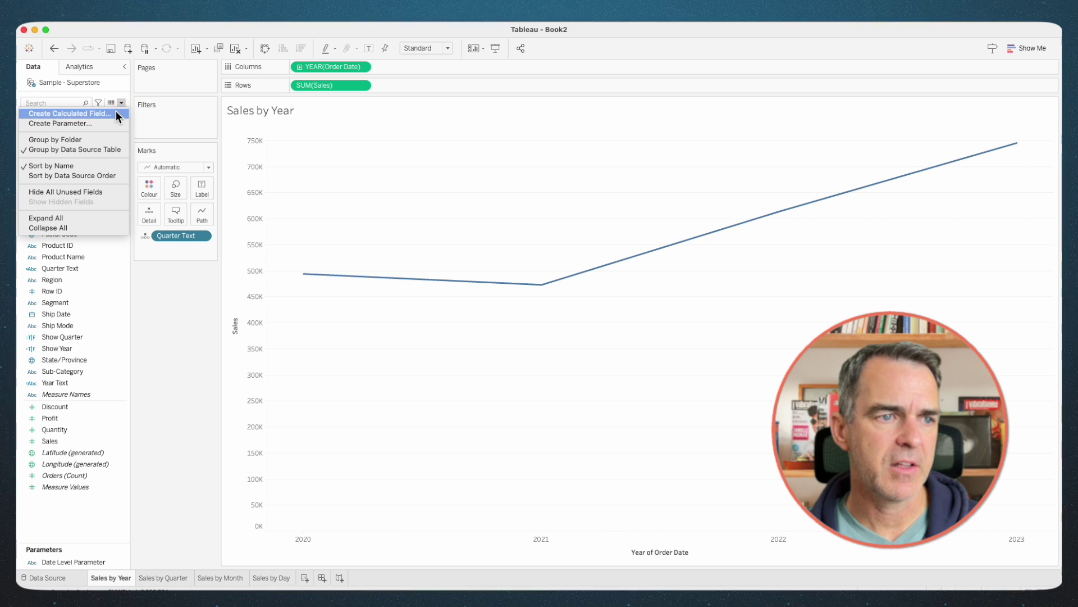
pyautogui.click(112, 108)
pyautogui.write('Show Month')
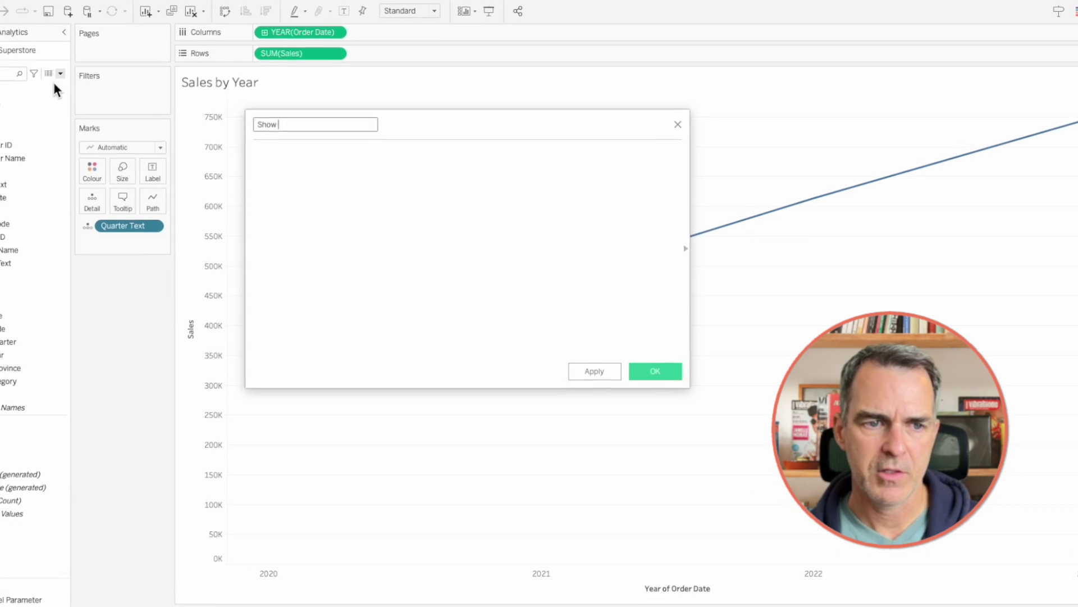
pyautogui.press('Tab')
pyautogui.write('date')
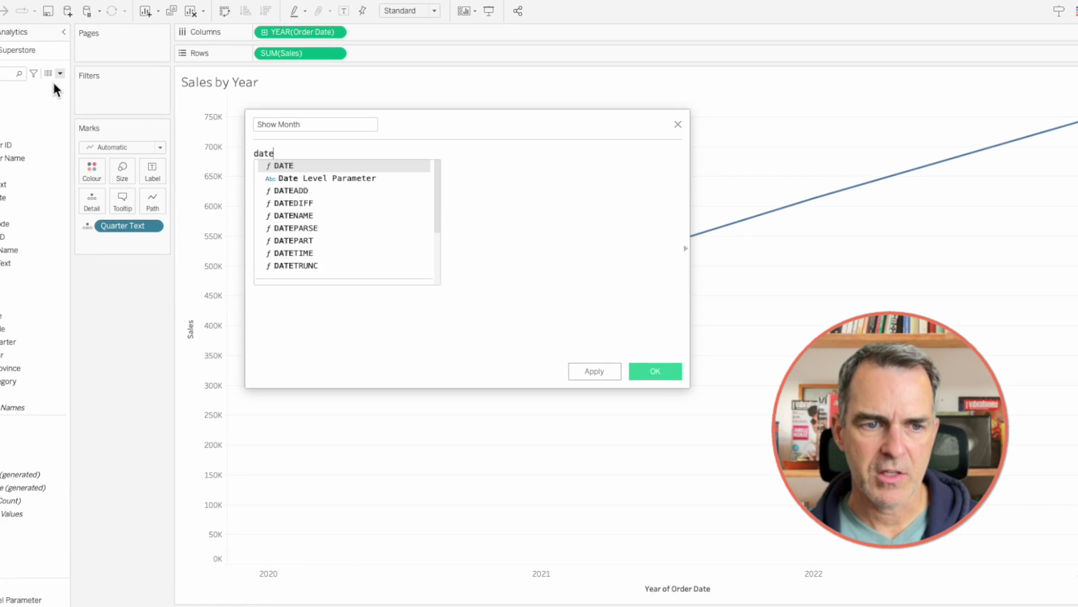
pyautogui.doubleClick(342, 178)
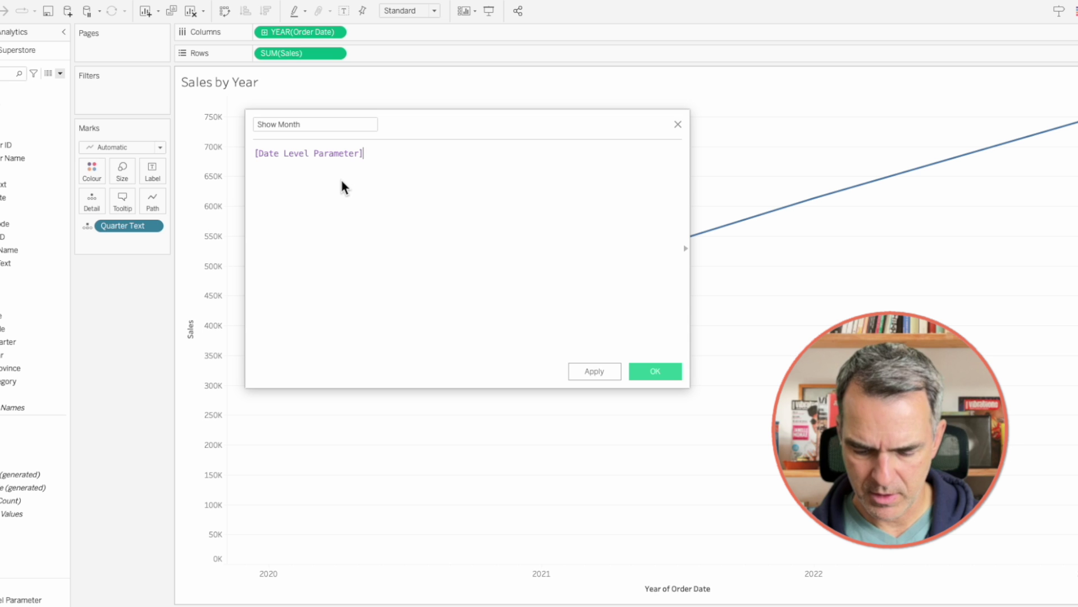
pyautogui.write("='Month;")
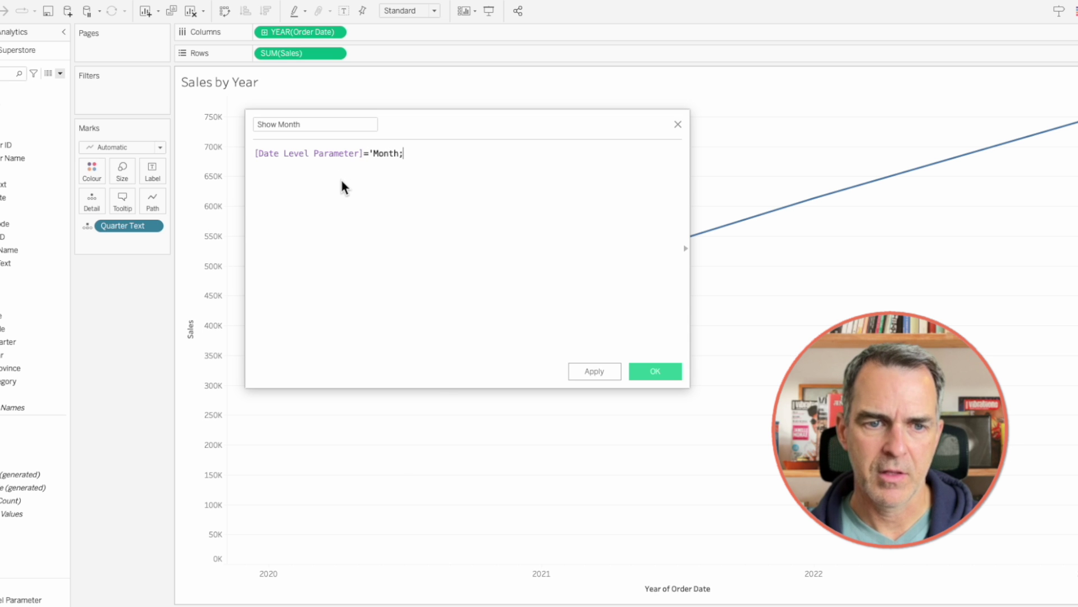
pyautogui.press('BackSpace')
pyautogui.write("'")
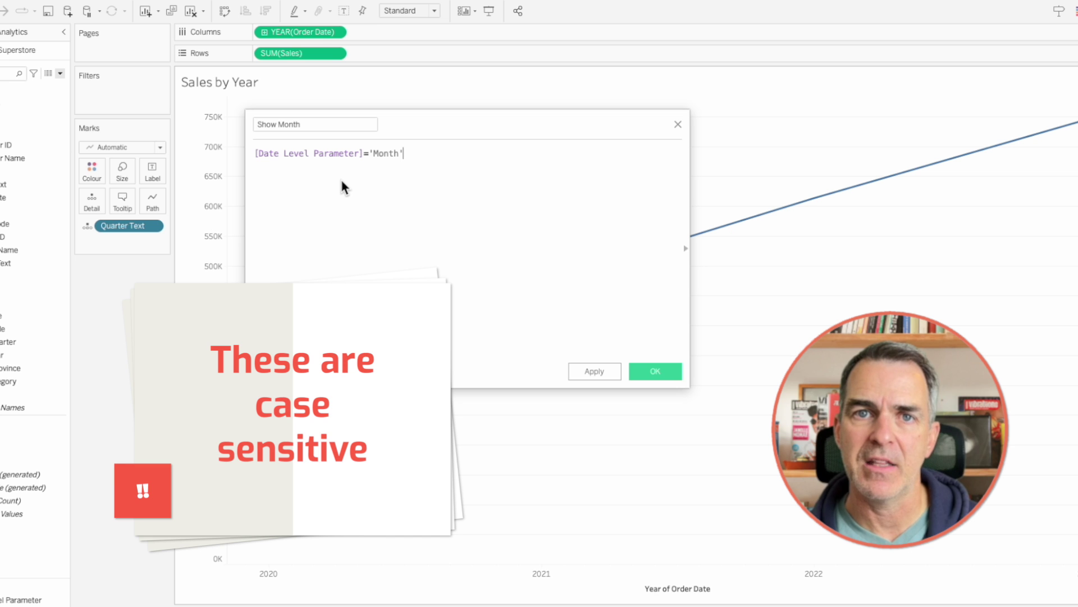
pyautogui.click(661, 373)
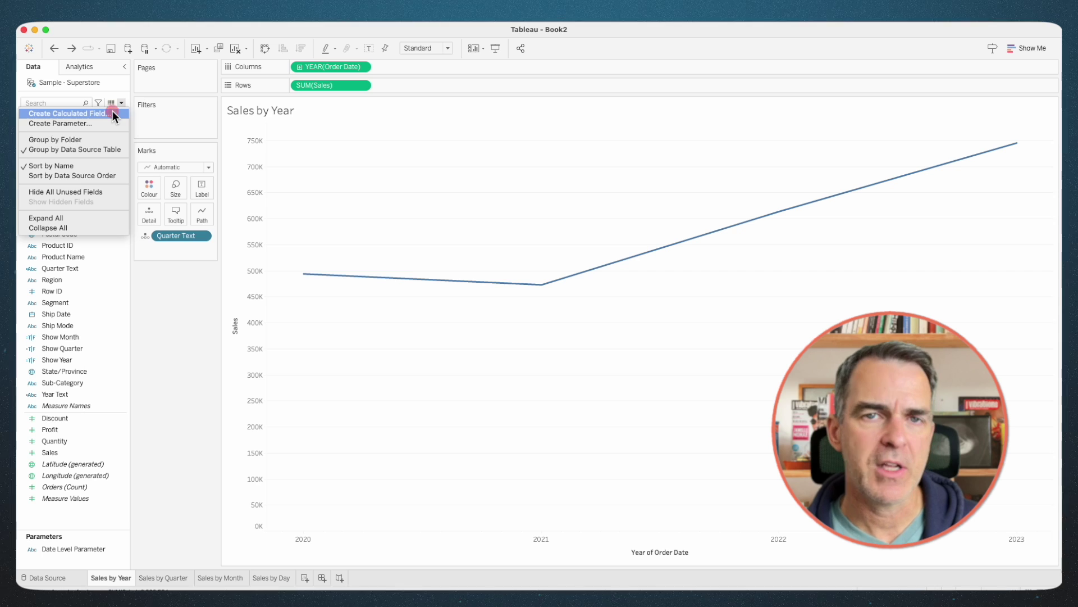
# Step: Create a Boolean calculated field named Show Day with the formula [Date Level Parameter]='Day'
pyautogui.click(113, 113)
pyautogui.write('Show ')
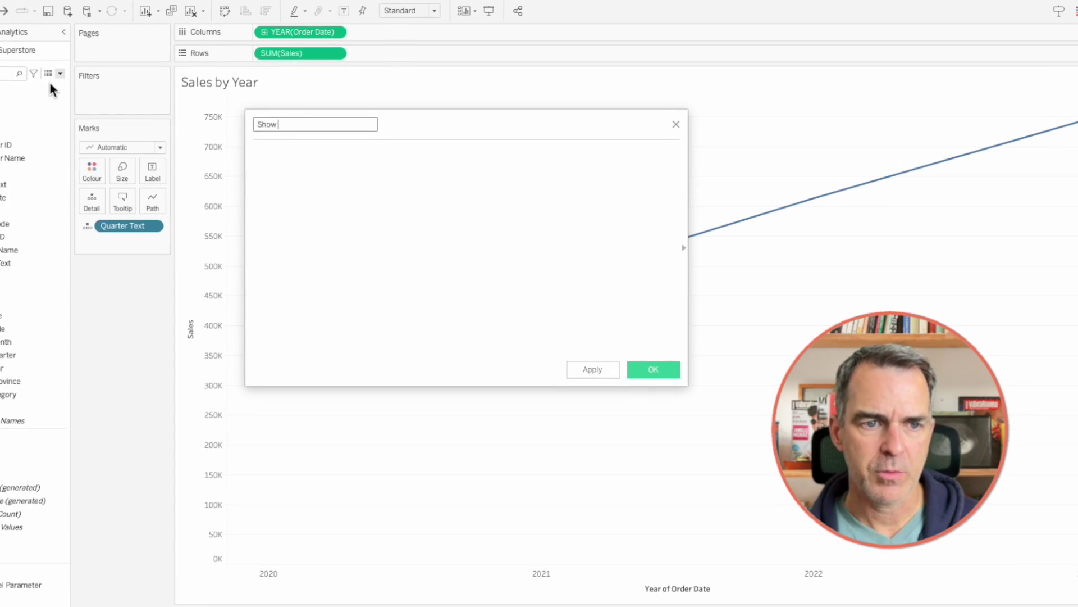
pyautogui.write('Day')
pyautogui.press('Tab')
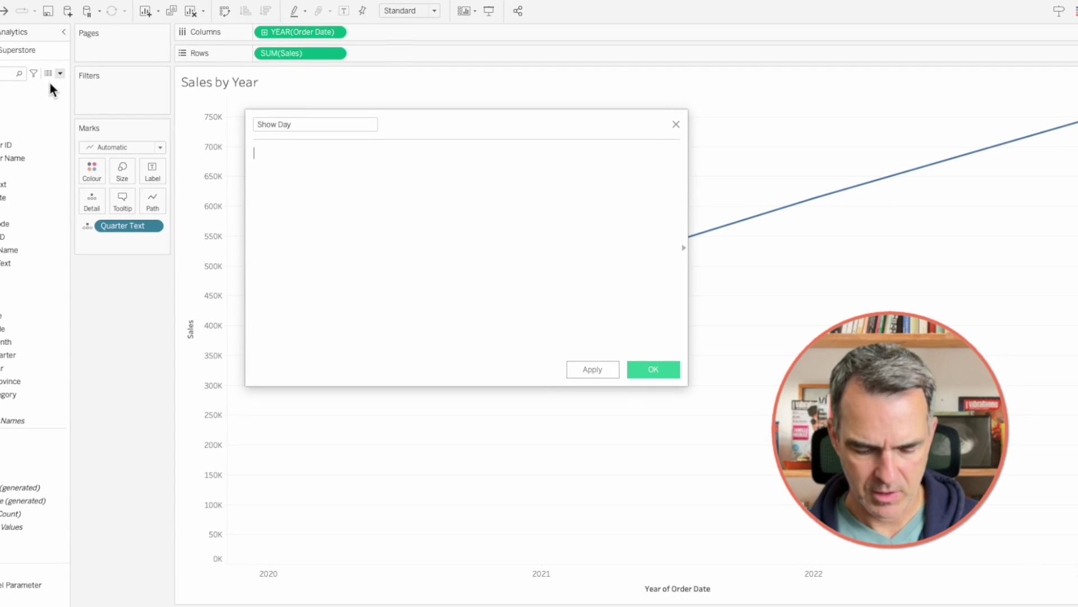
pyautogui.write('dat')
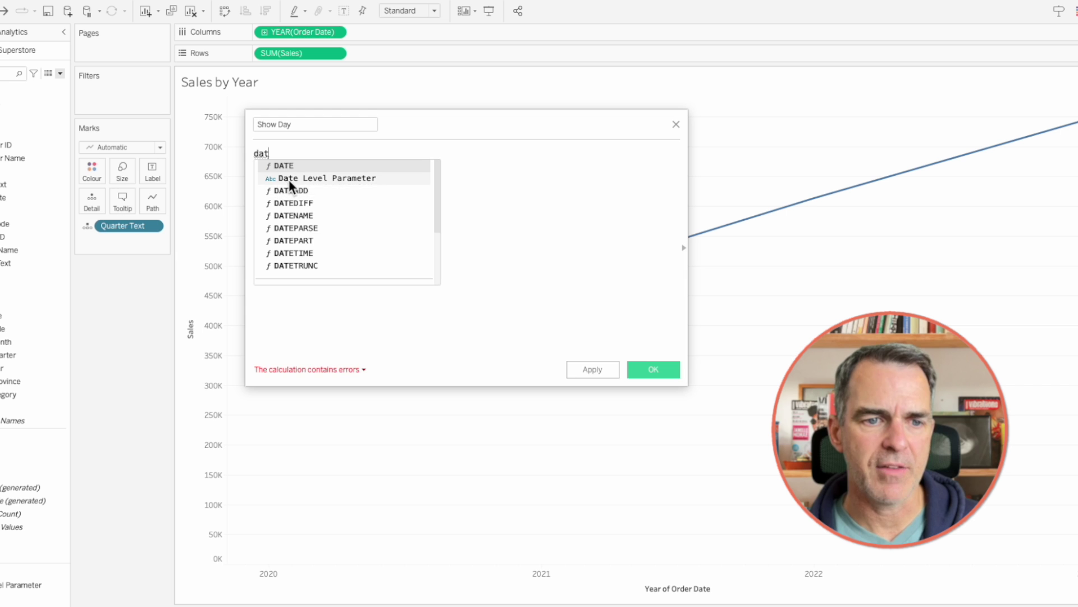
pyautogui.click(288, 179)
pyautogui.write("='Day")
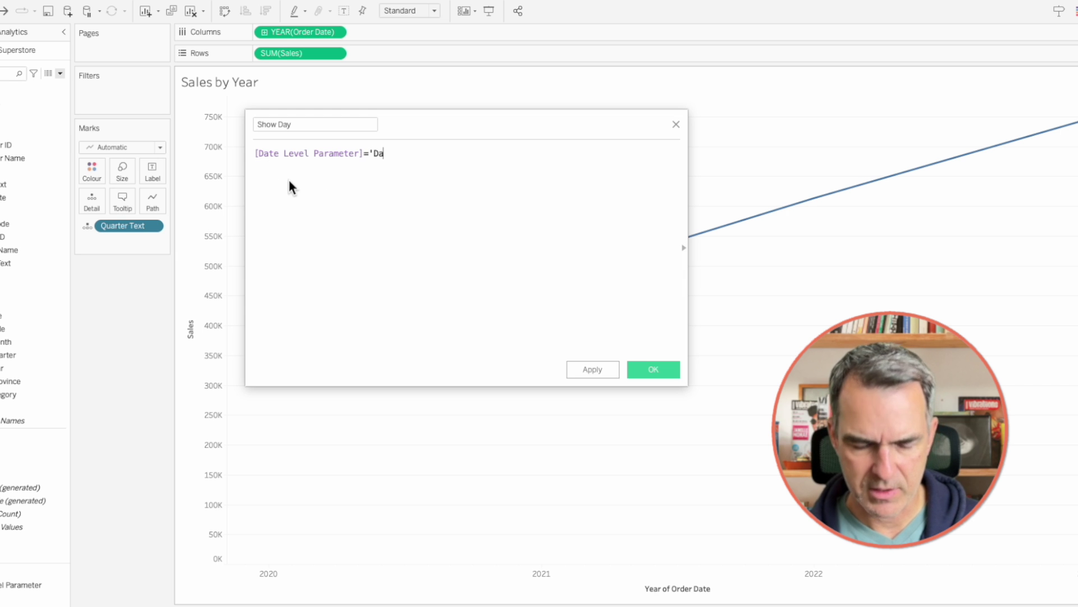
pyautogui.write("'")
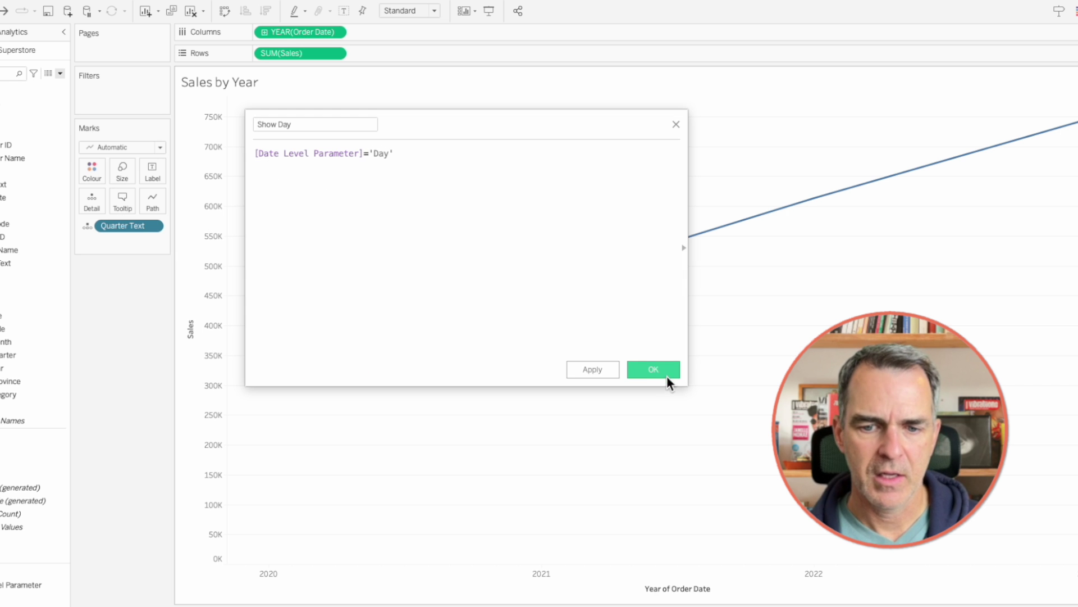
pyautogui.click(661, 369)
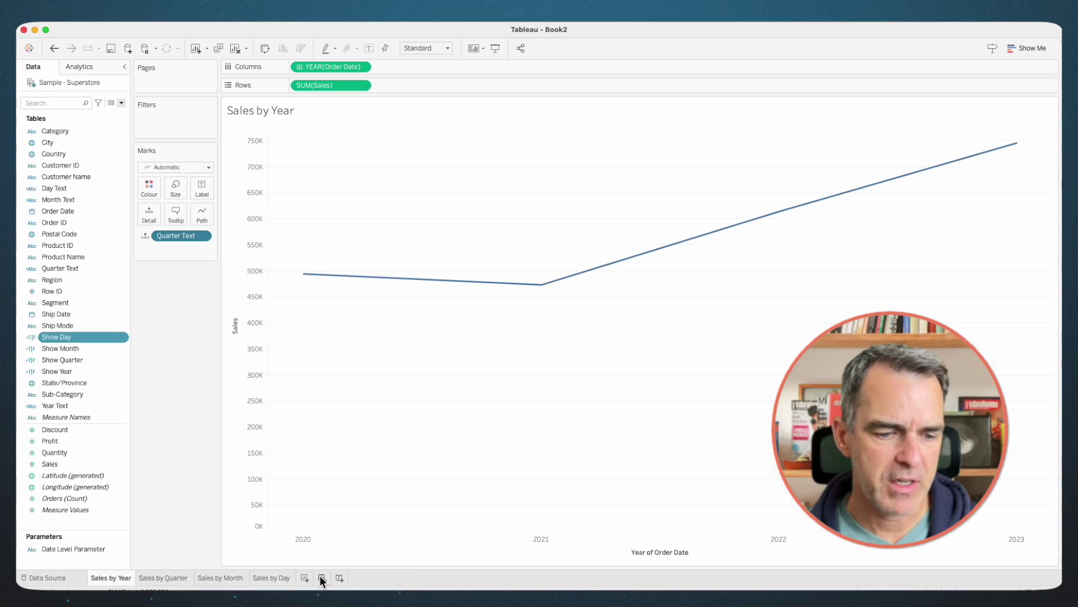
# Step: Create a new dashboard with a vertical container and stack the Sales by Year, Quarter, Month and Day sheets in it
pyautogui.click(322, 577)
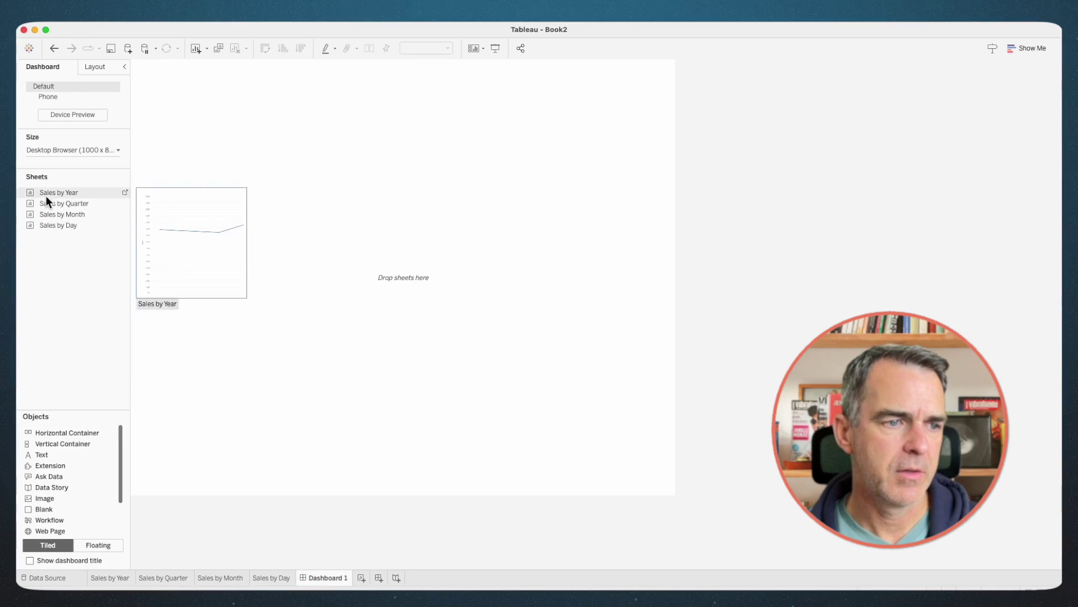
pyautogui.moveTo(62, 437); pyautogui.dragTo(264, 275)
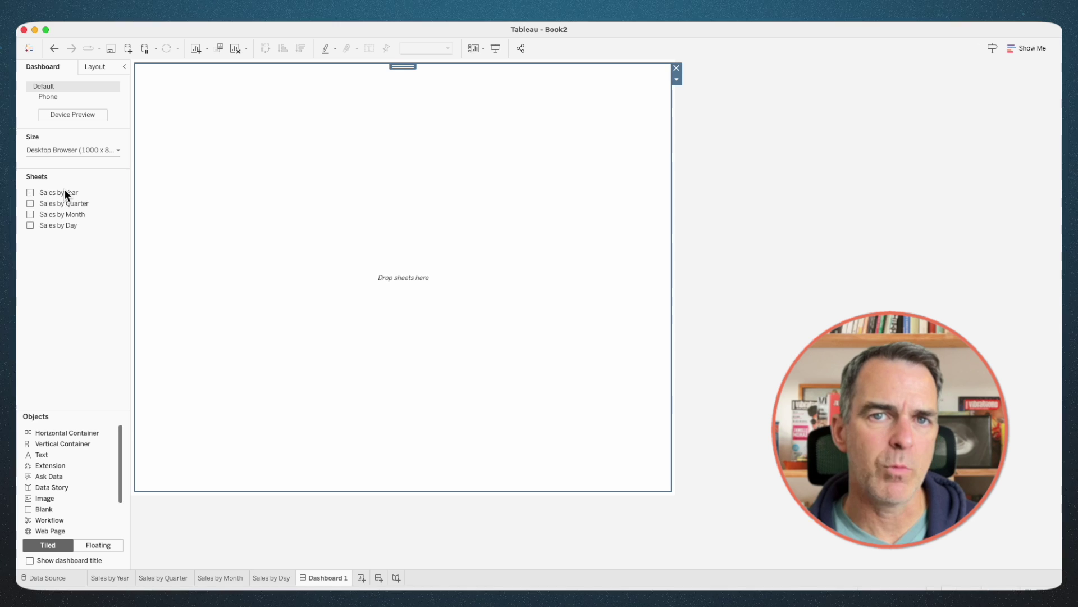
pyautogui.moveTo(65, 191); pyautogui.dragTo(299, 189)
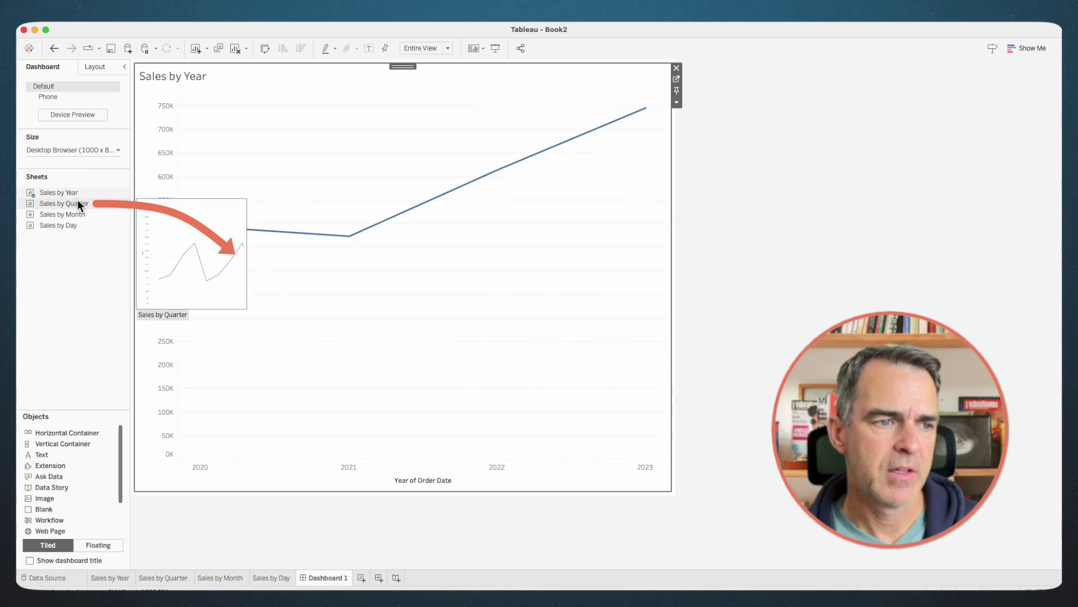
pyautogui.moveTo(78, 202); pyautogui.dragTo(356, 365)
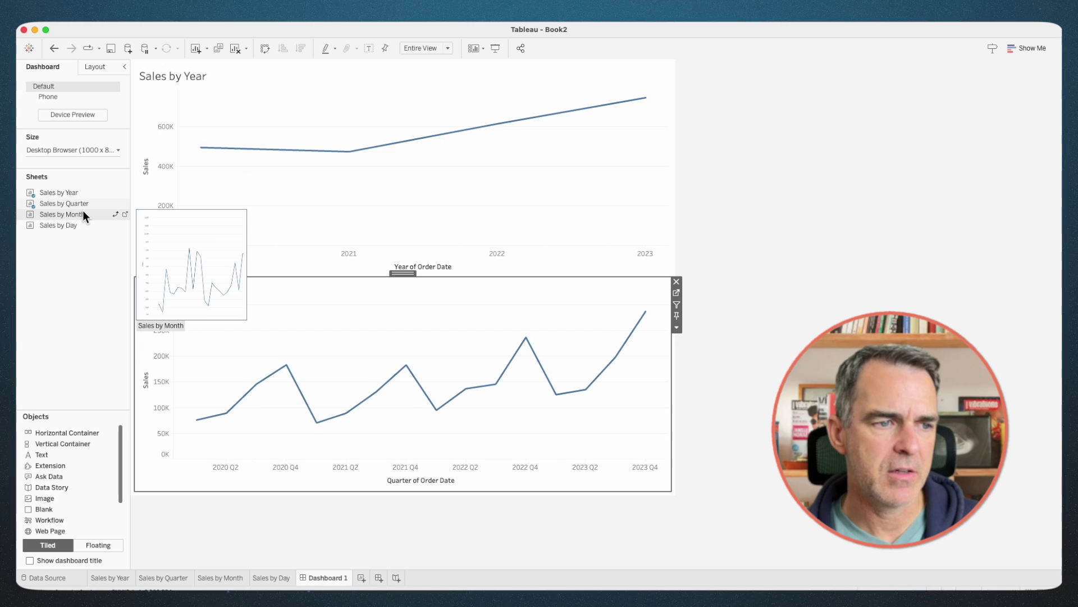
pyautogui.moveTo(83, 211); pyautogui.dragTo(290, 433)
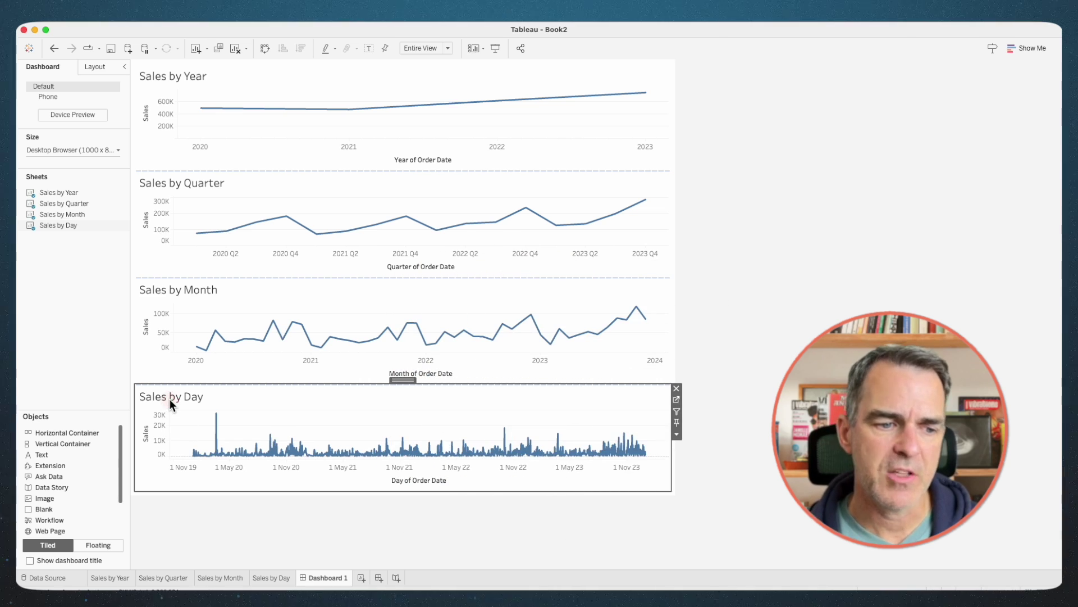
# Step: Control the visibility of the Sales by Day chart on the dashboard with the Show Day value
pyautogui.click(94, 67)
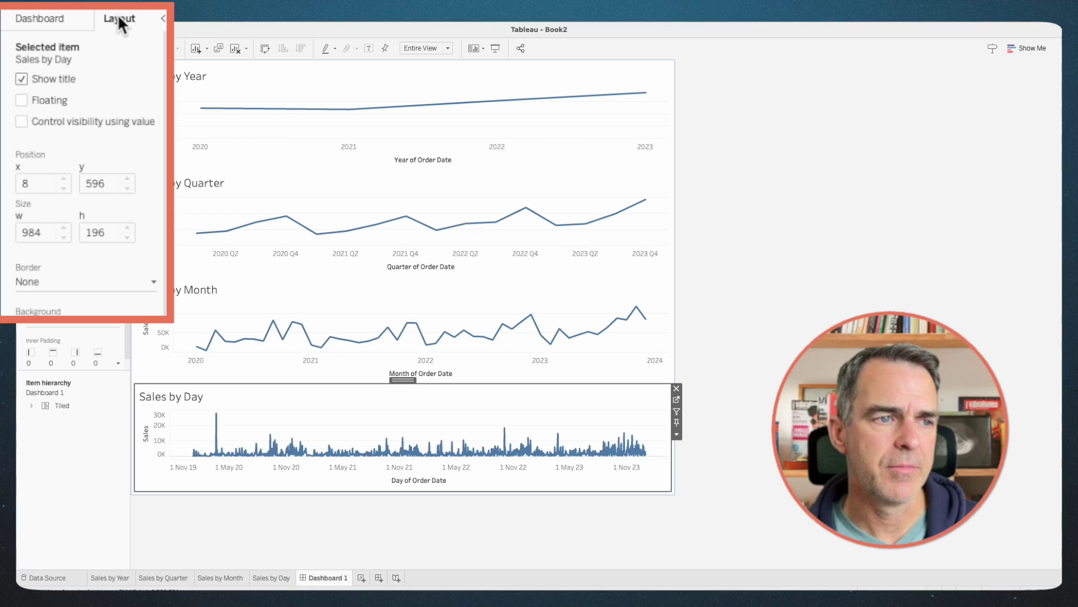
pyautogui.click(21, 121)
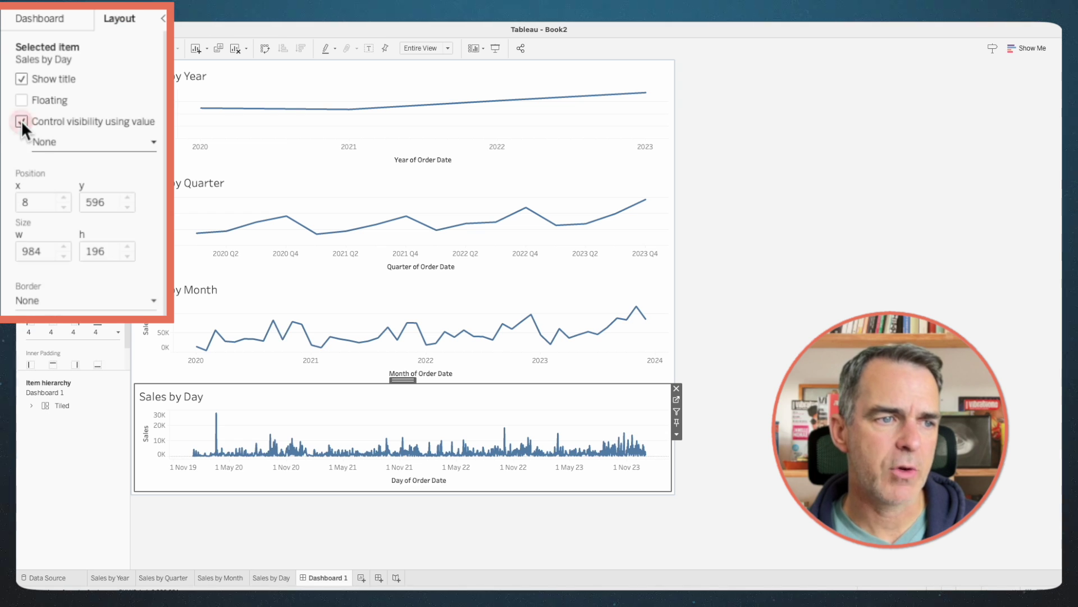
pyautogui.click(54, 144)
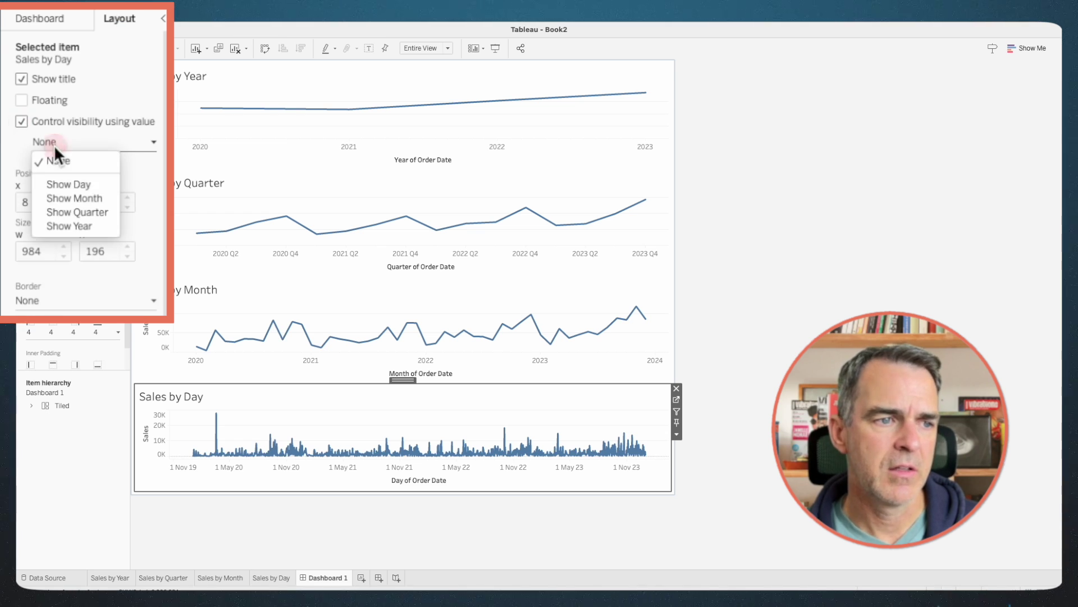
pyautogui.click(70, 183)
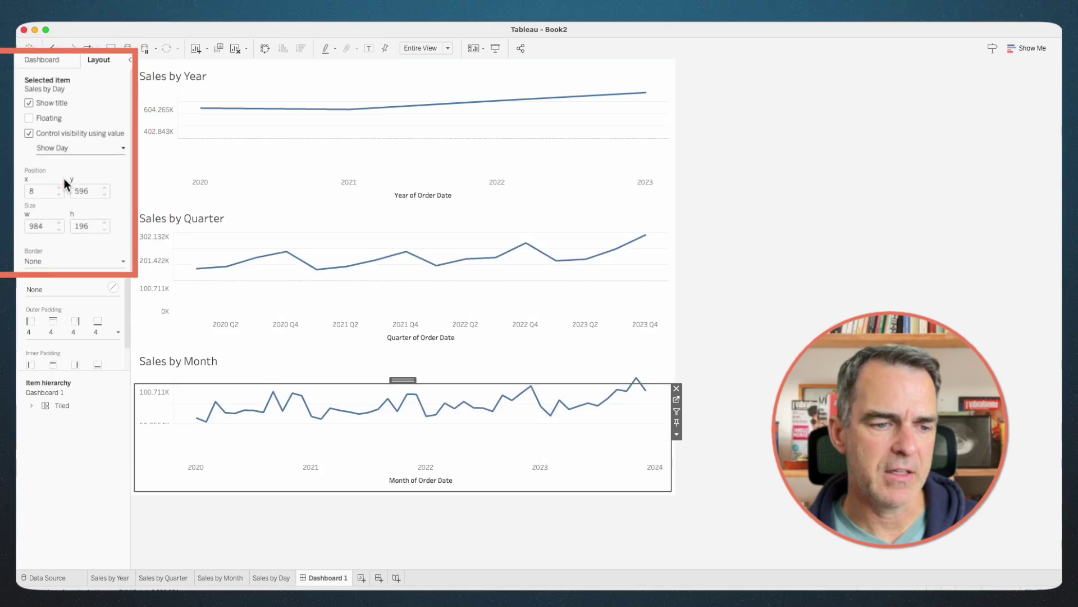
# Step: Control the visibility of the Sales by Month chart on the dashboard with the Show Month value
pyautogui.click(166, 362)
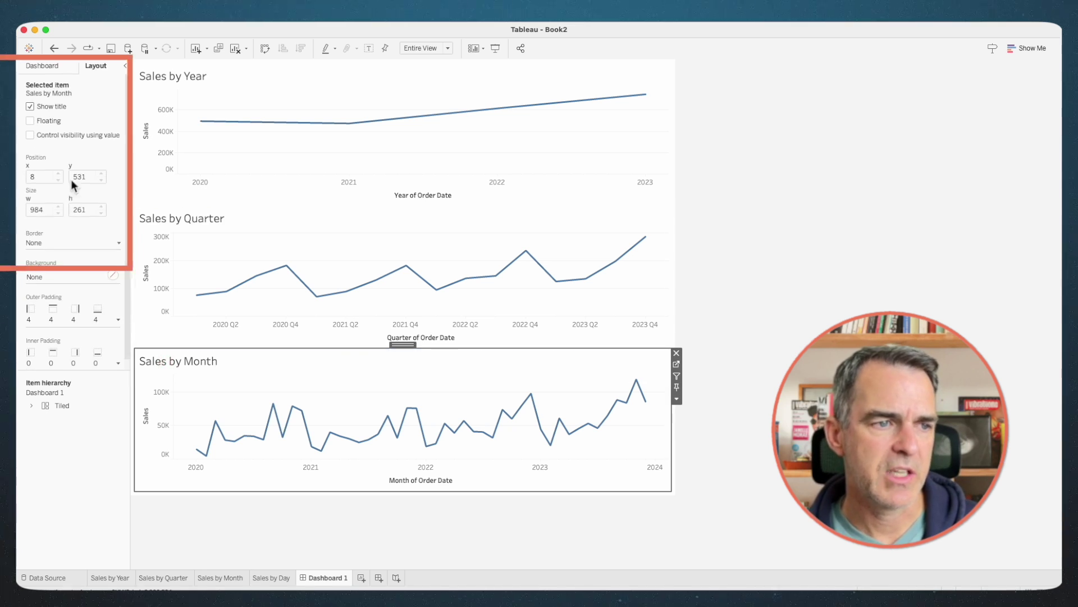
pyautogui.click(50, 121)
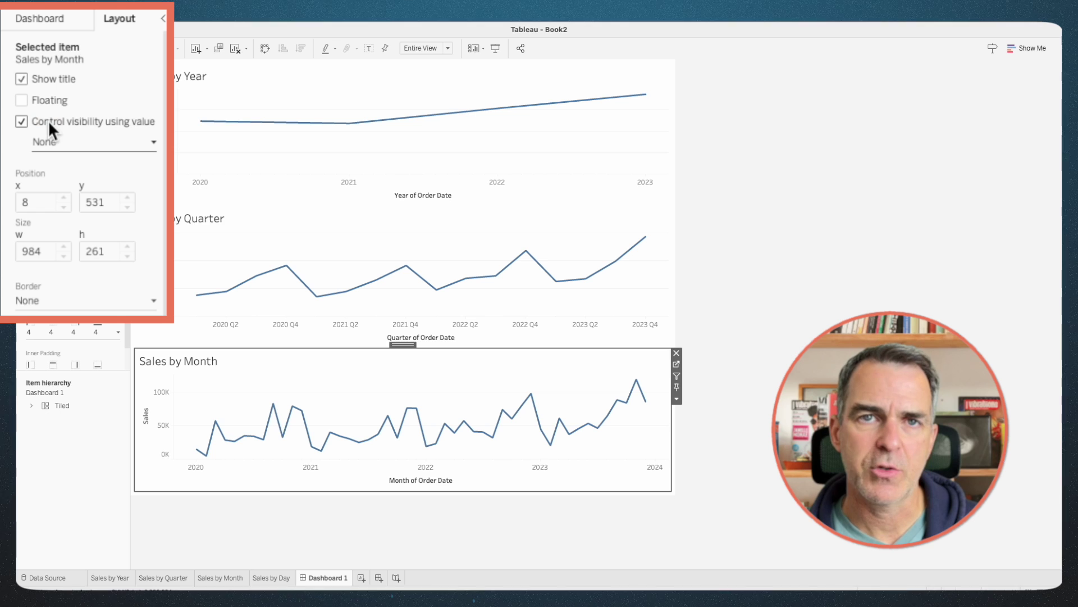
pyautogui.click(56, 141)
pyautogui.click(63, 194)
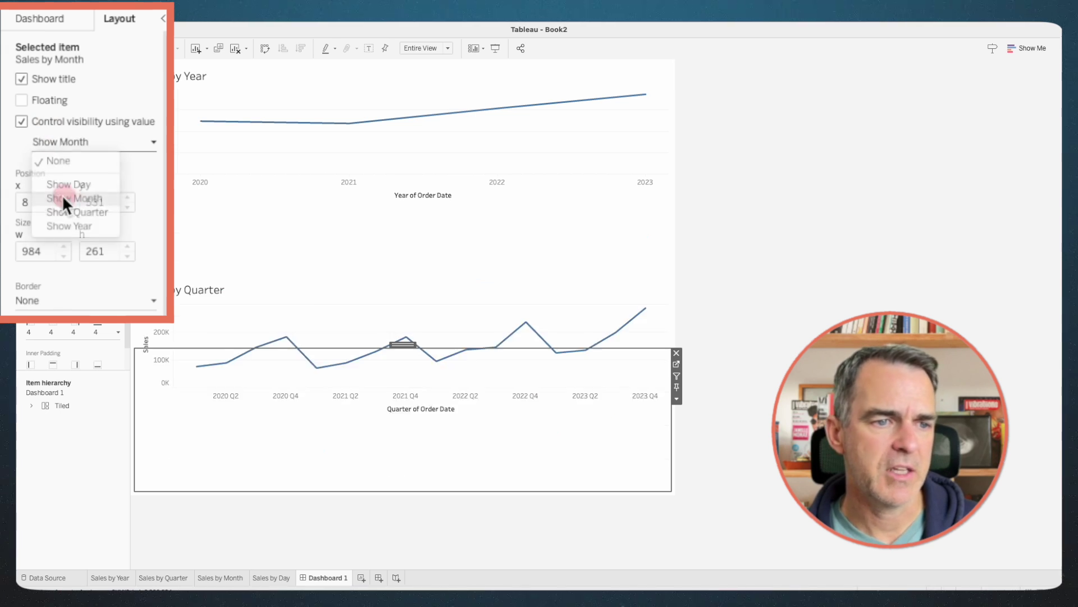
# Step: Control the visibility of the Sales by Quarter chart on the dashboard with the Show Quarter value
pyautogui.click(168, 291)
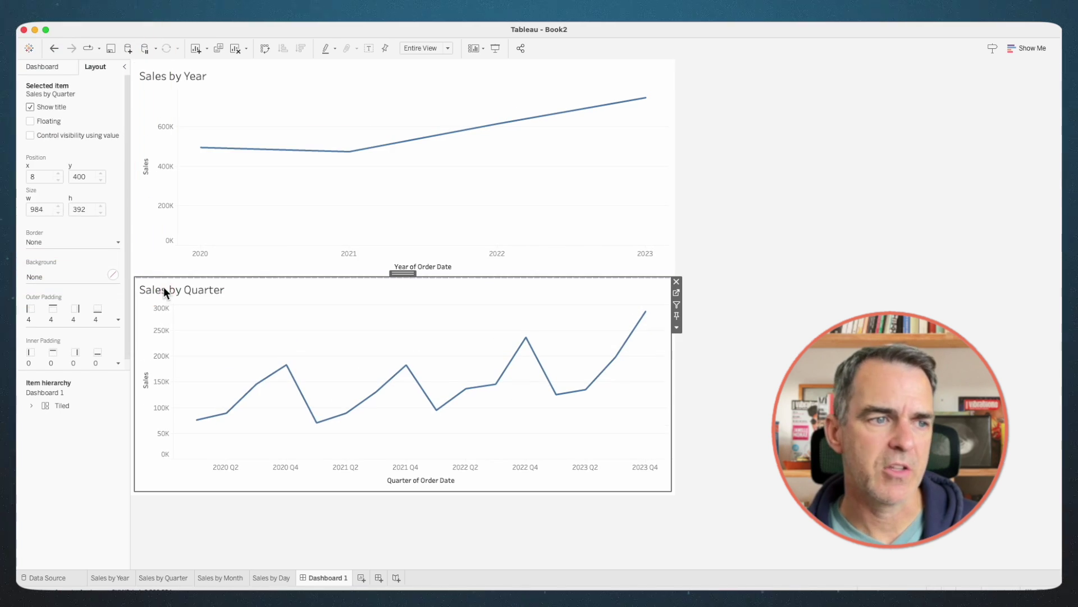
pyautogui.click(55, 136)
pyautogui.click(60, 148)
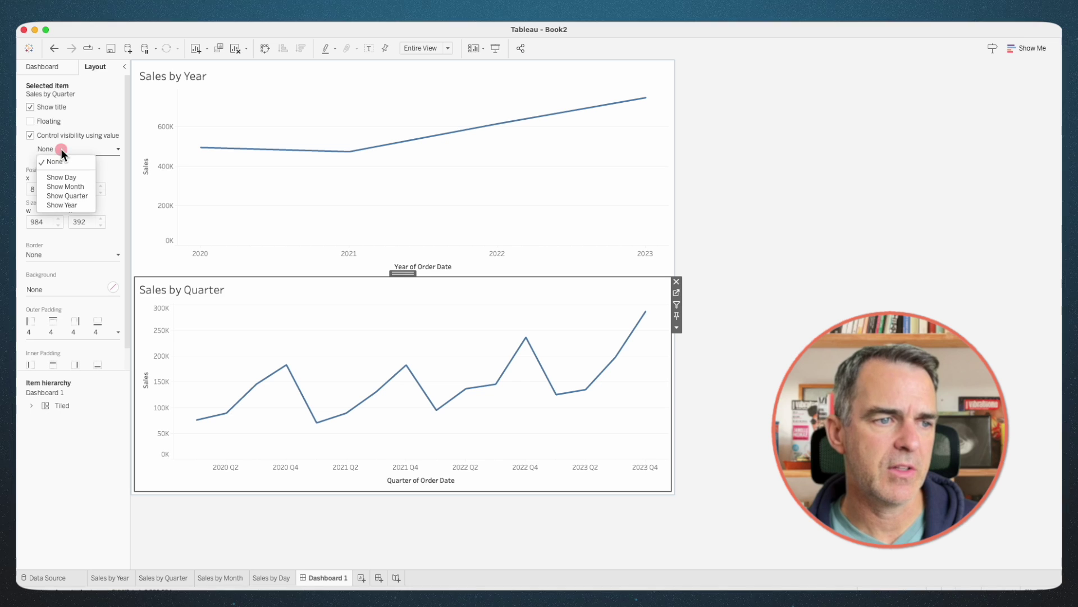
pyautogui.click(63, 193)
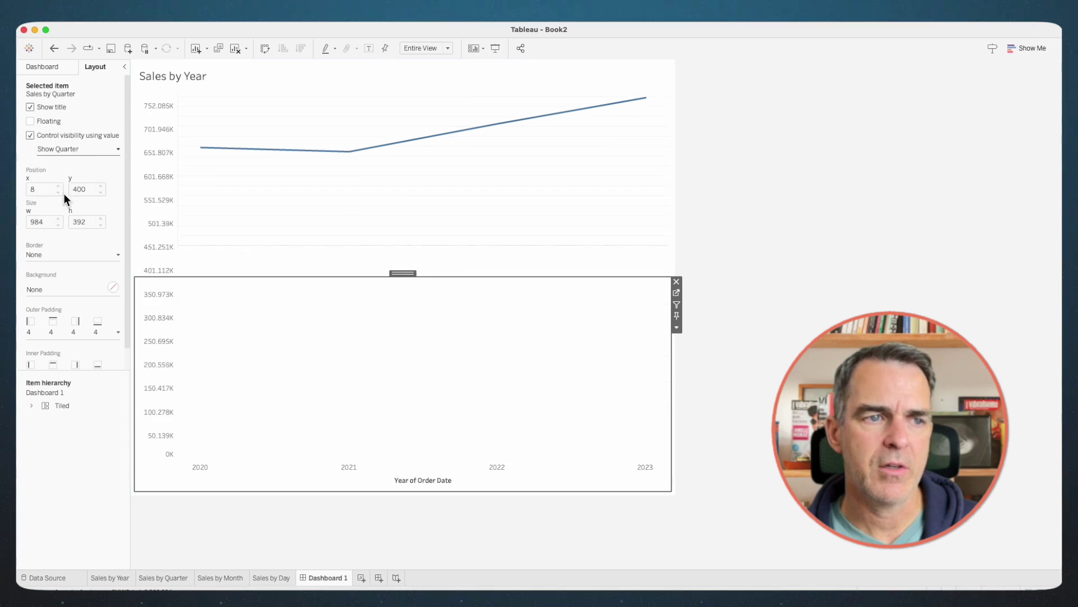
# Step: Control the visibility of the Sales by Year chart on the dashboard with the Show Year value
pyautogui.click(182, 74)
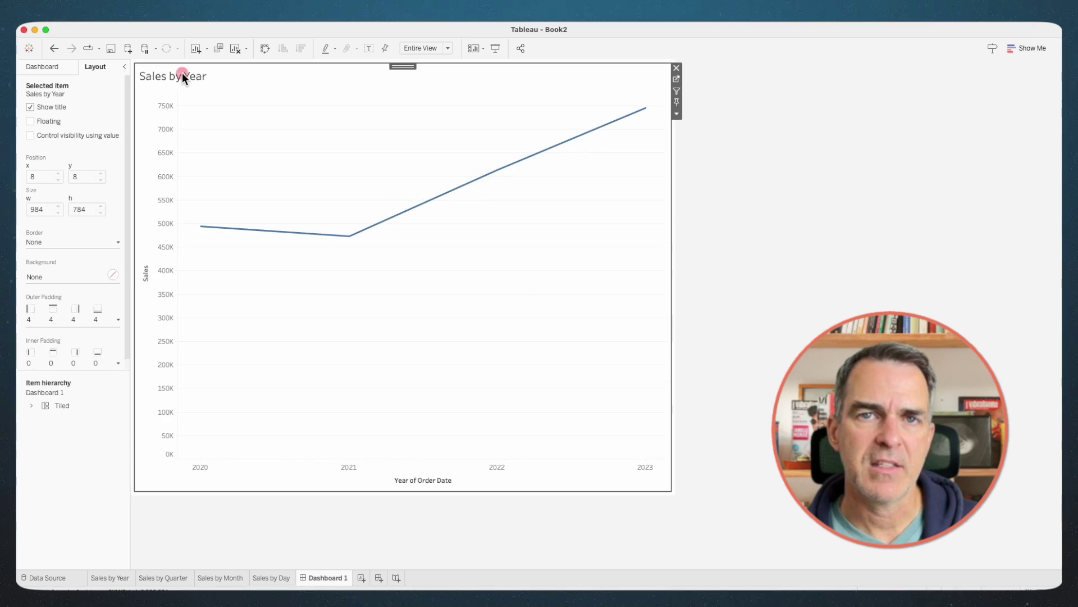
pyautogui.click(47, 136)
pyautogui.click(61, 149)
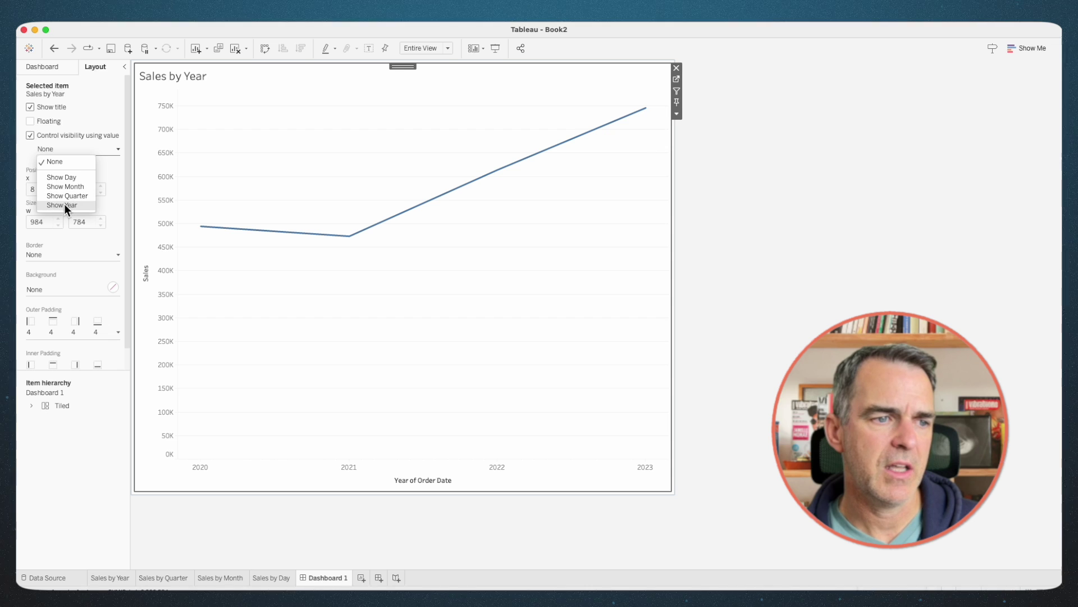
pyautogui.click(51, 176)
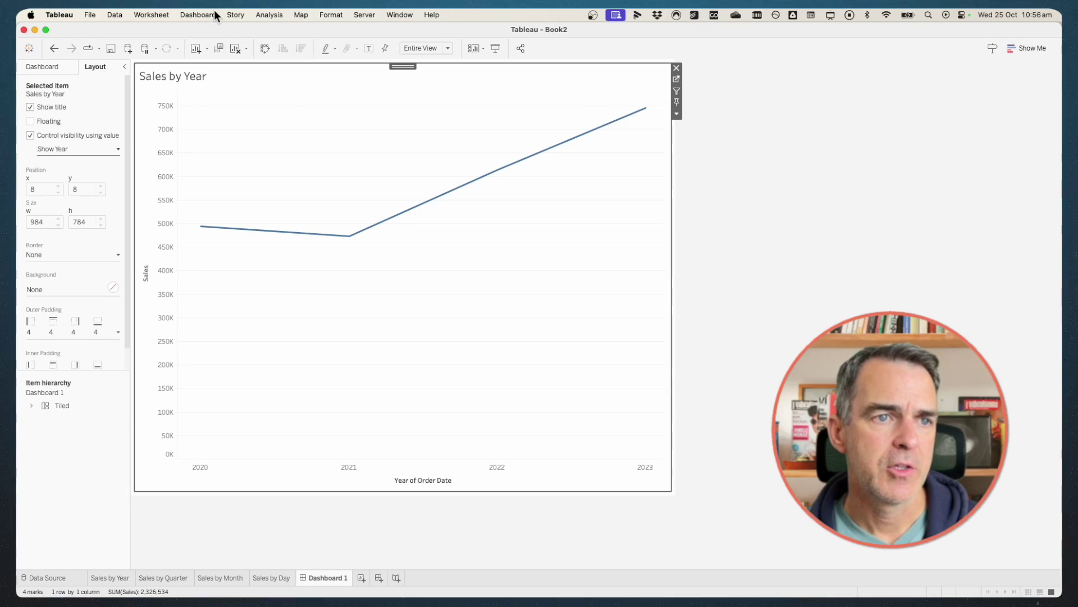
# Step: Add a change-parameter dashboard action named Show Year with only Sales by Day as its source sheet
pyautogui.click(207, 14)
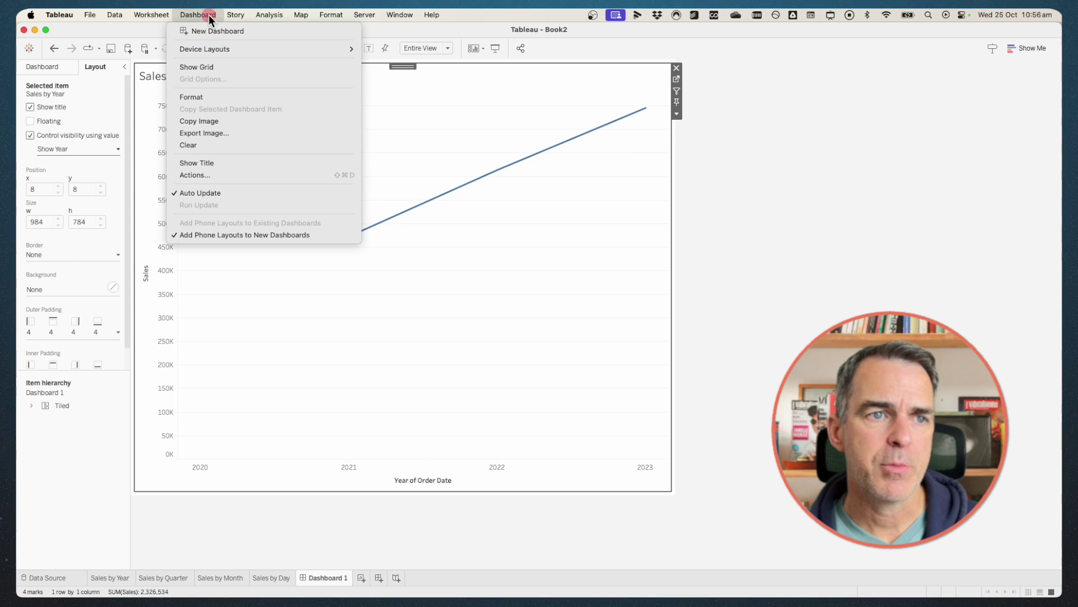
pyautogui.click(207, 175)
pyautogui.click(430, 391)
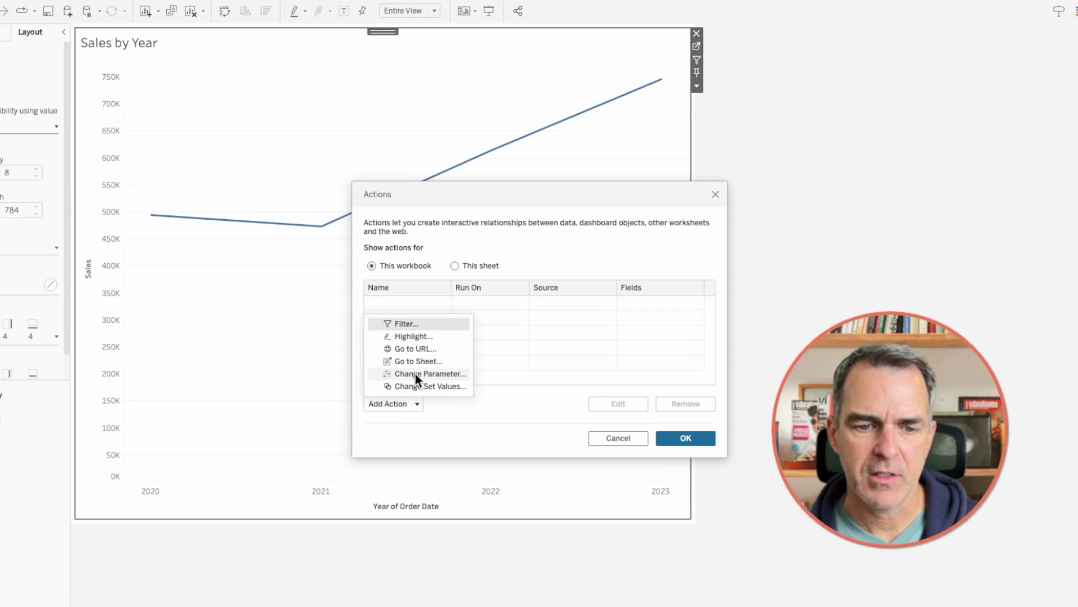
pyautogui.click(415, 373)
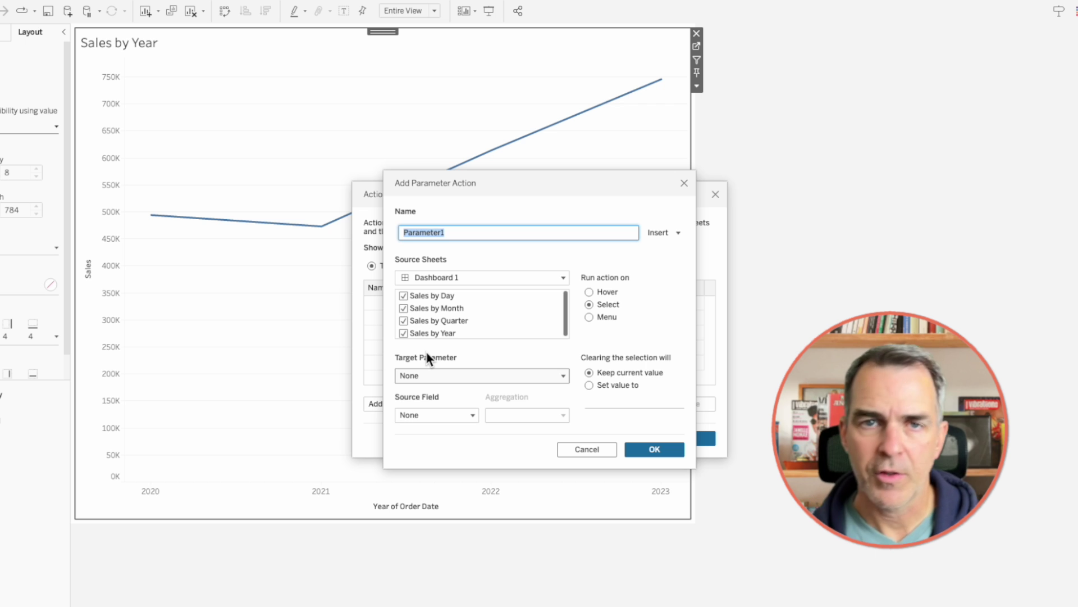
pyautogui.write('Show Year')
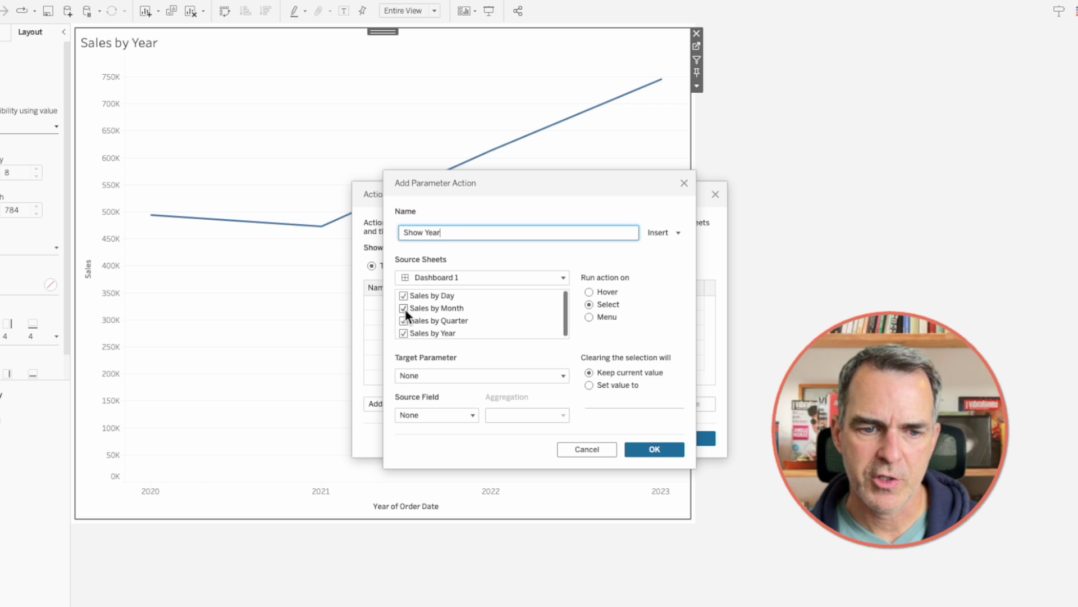
pyautogui.click(404, 309)
pyautogui.click(403, 333)
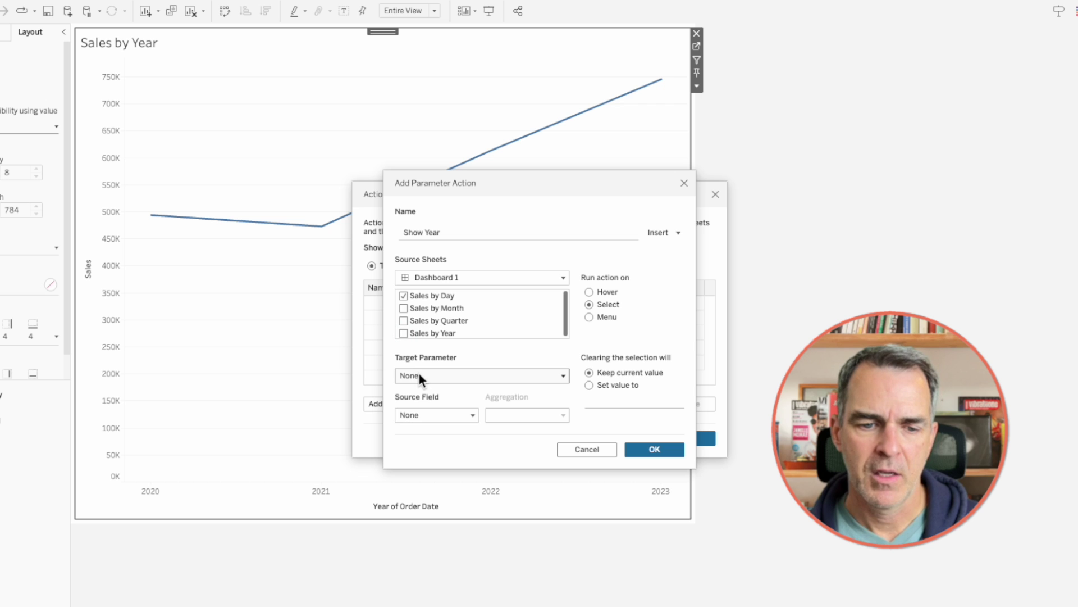
# Step: Set the Show Year action's target to Date Level Parameter and its source field to Year Text, and accept it
pyautogui.click(419, 375)
pyautogui.click(437, 402)
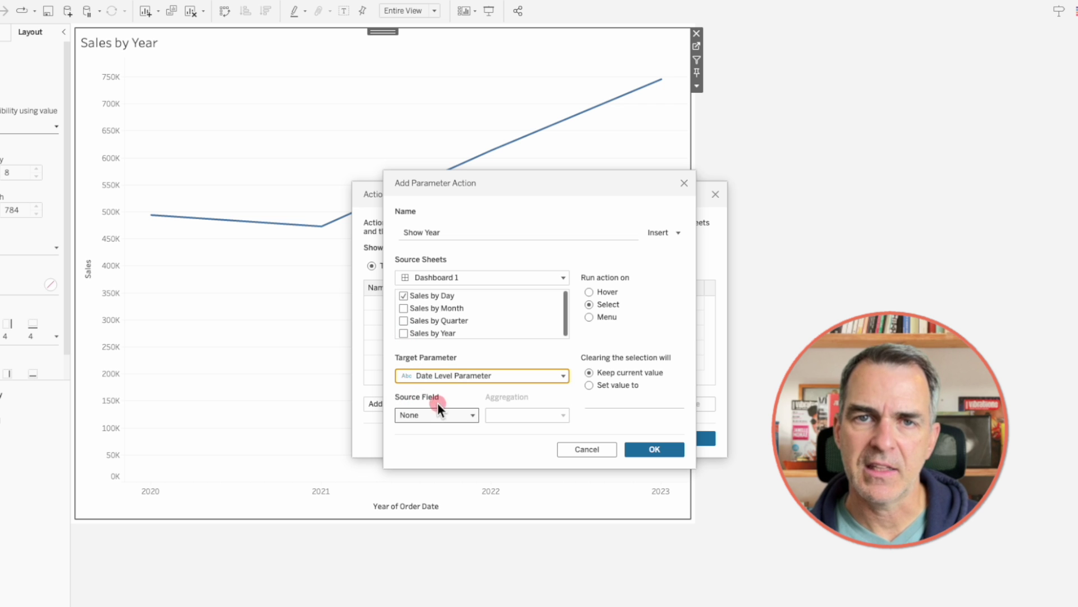
pyautogui.click(419, 416)
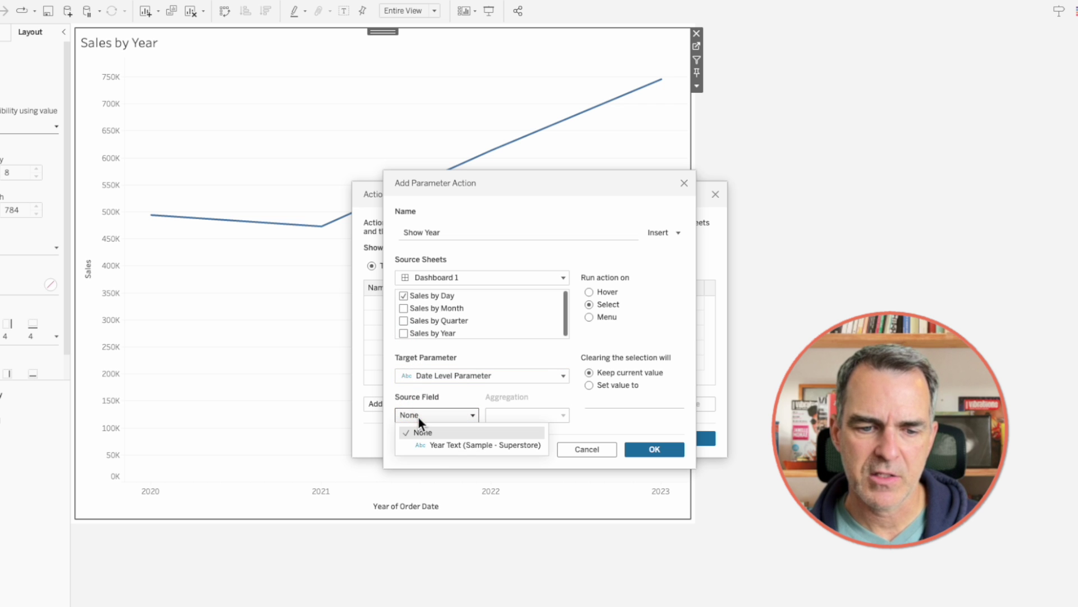
pyautogui.click(432, 443)
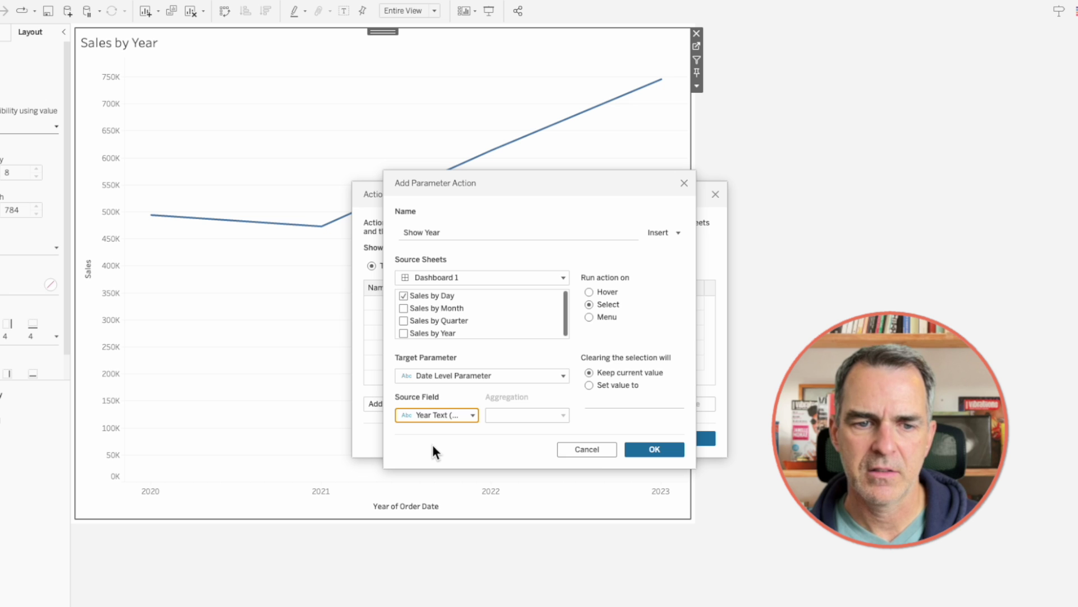
pyautogui.click(663, 450)
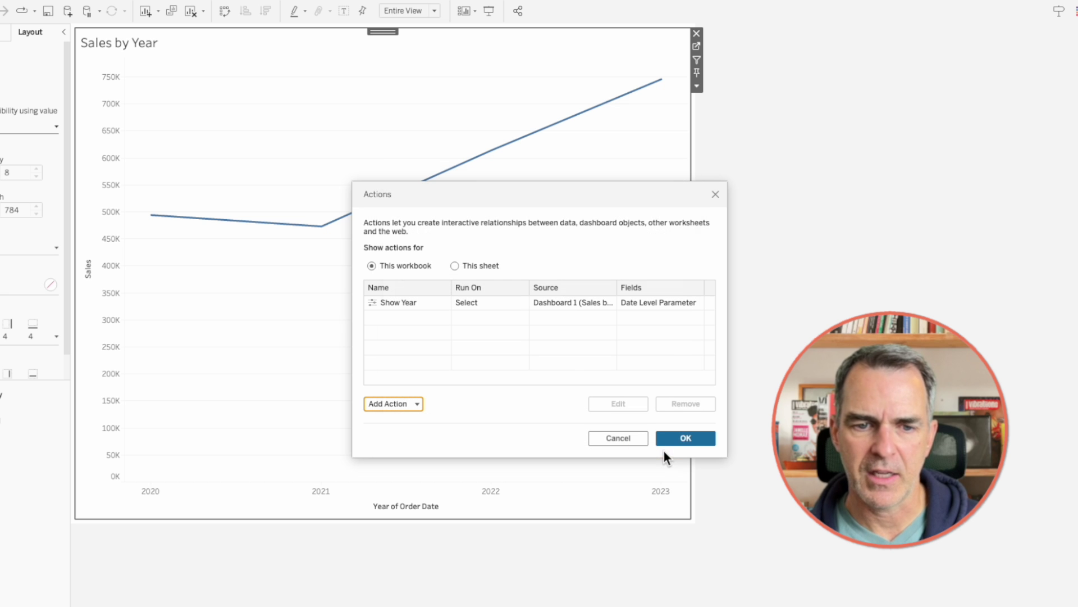
# Step: Add a change-parameter action named Show Quarter with only Sales by Year as its source sheet
pyautogui.click(393, 403)
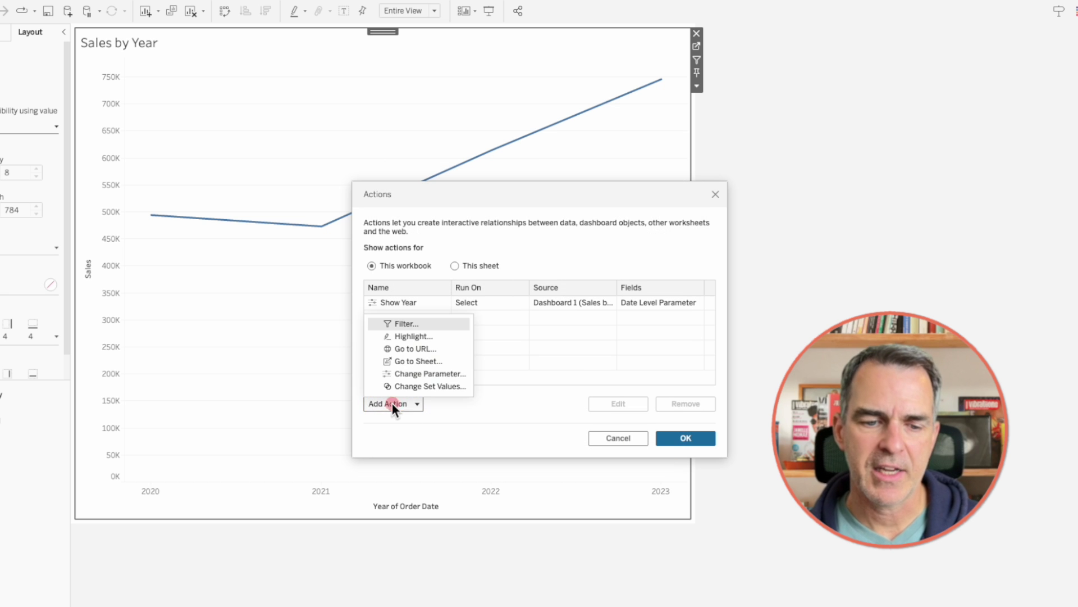
pyautogui.click(420, 370)
pyautogui.write('Show')
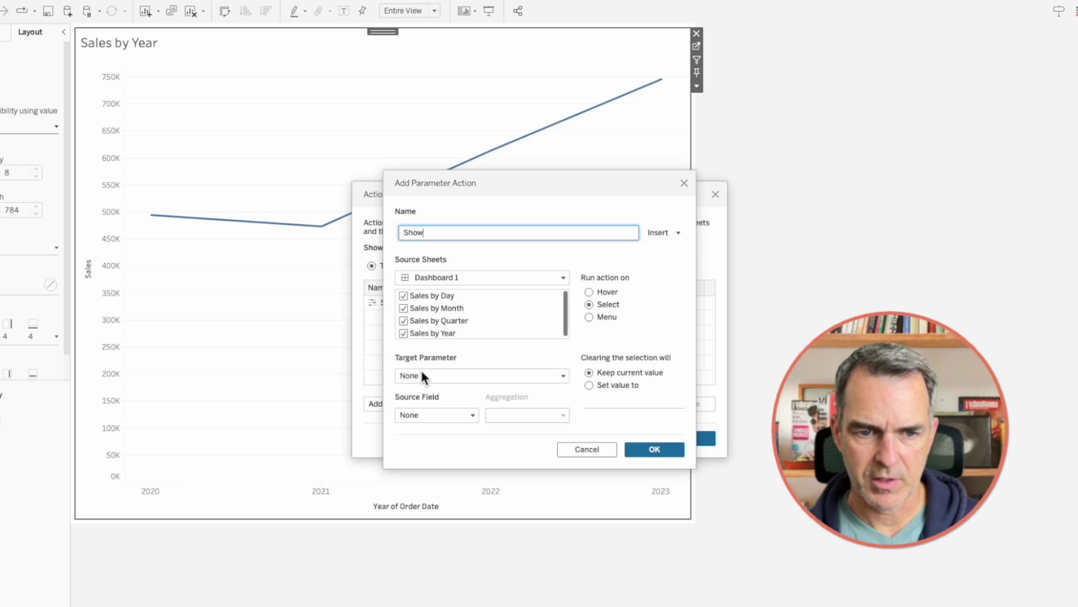
pyautogui.write(' Quarter')
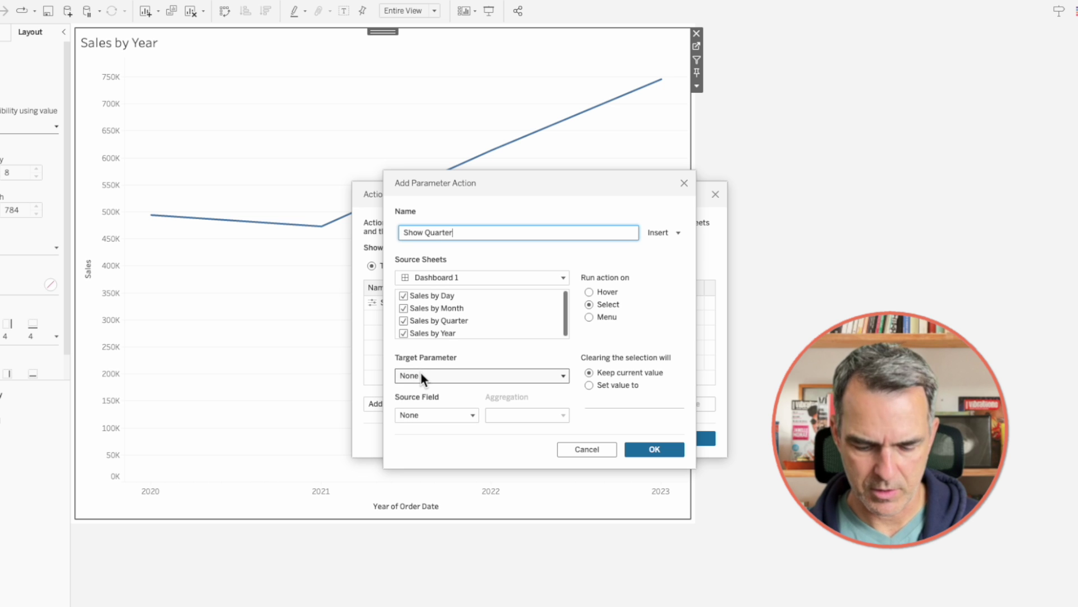
pyautogui.click(402, 296)
pyautogui.click(403, 308)
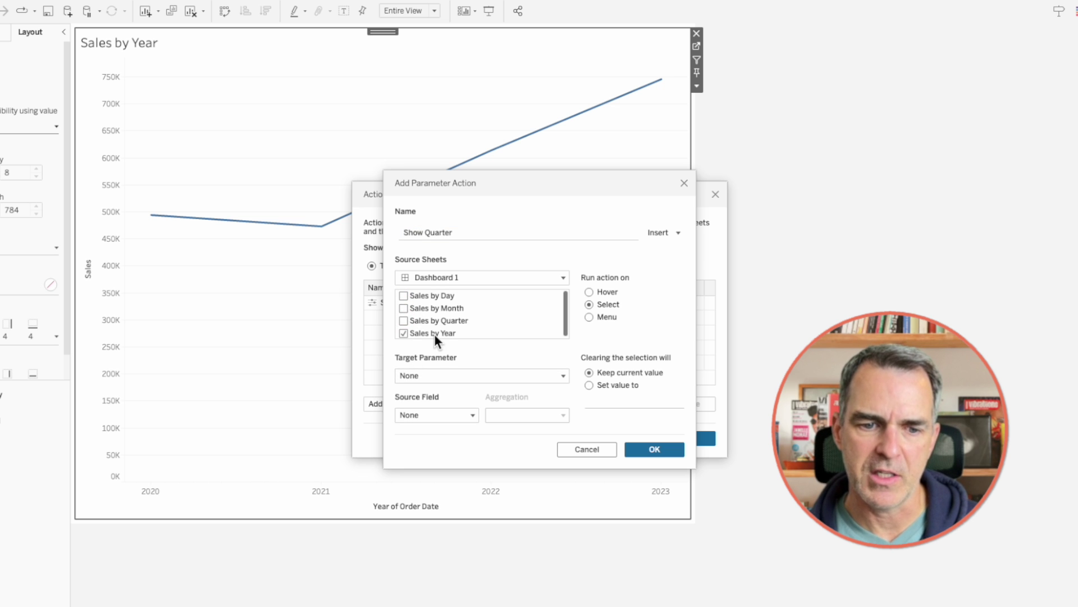
# Step: Set the Show Quarter action's target to Date Level Parameter and its source field to Quarter Text, and accept it
pyautogui.click(439, 374)
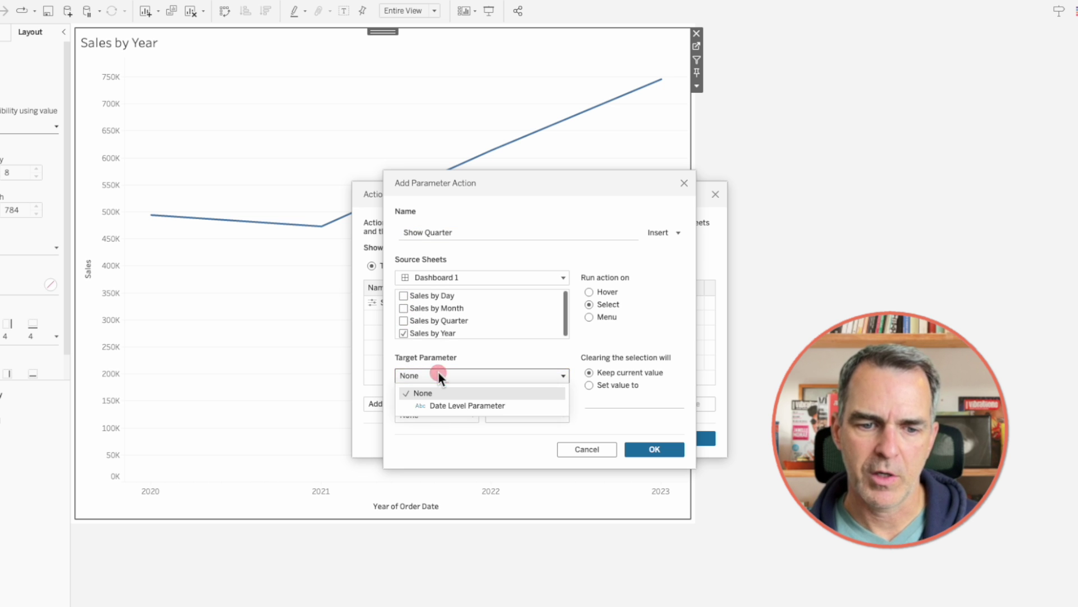
pyautogui.click(443, 406)
pyautogui.click(432, 412)
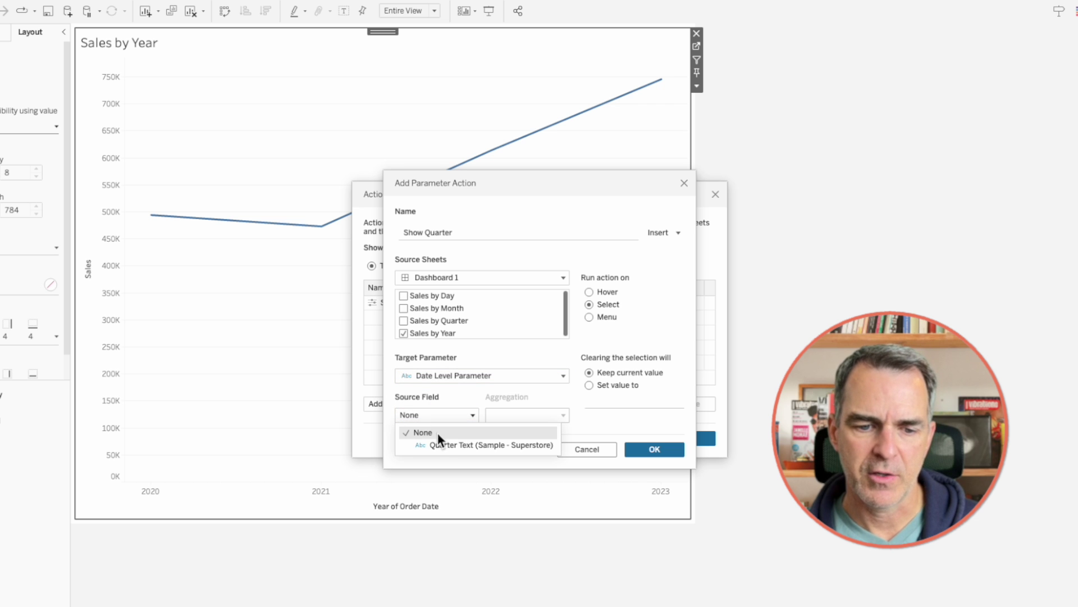
pyautogui.click(439, 444)
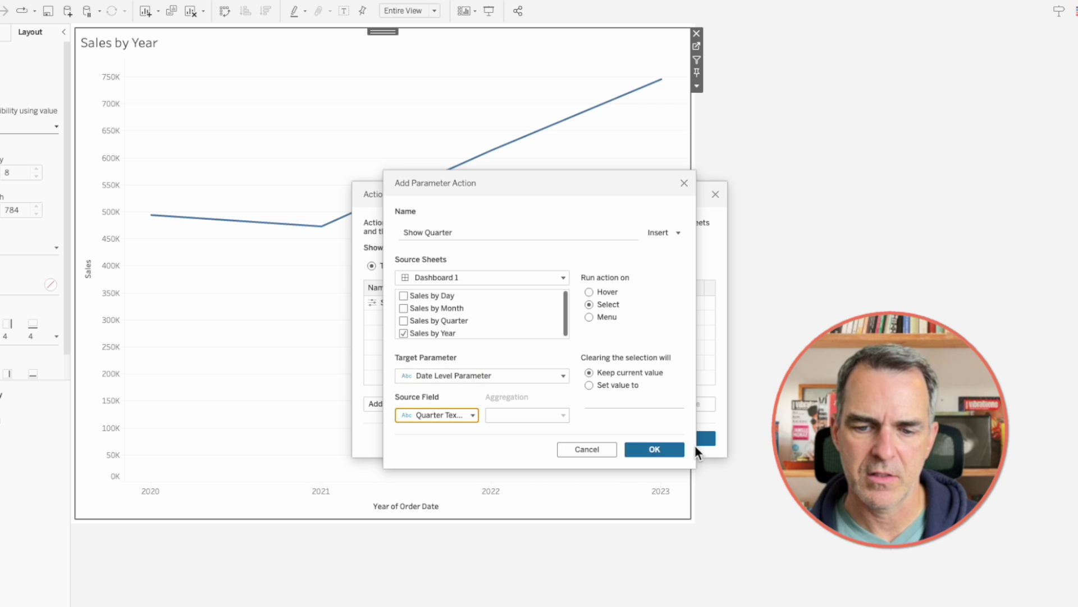
pyautogui.click(662, 448)
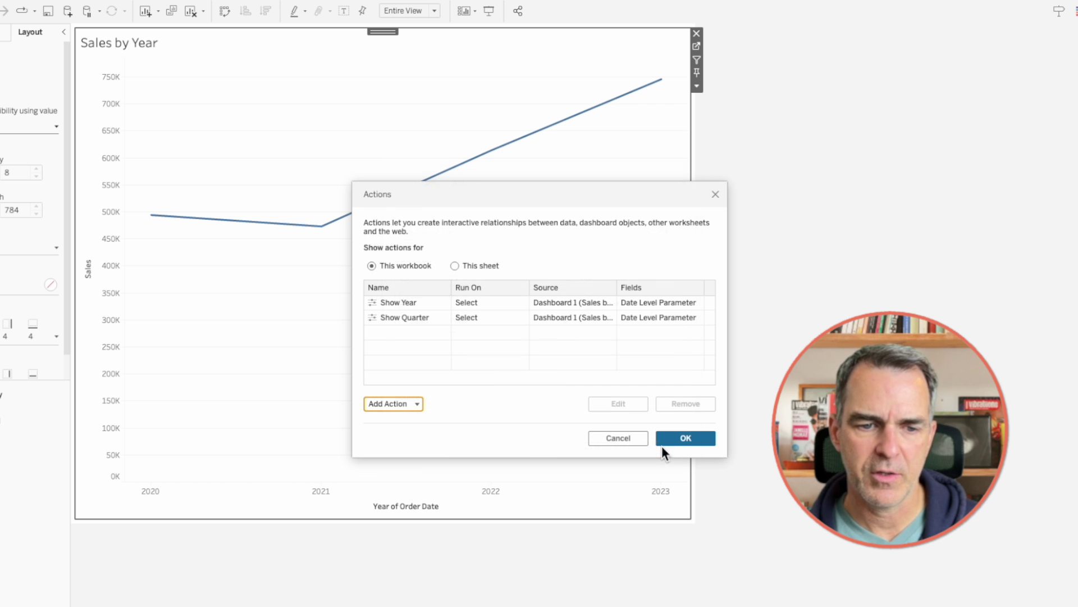
# Step: Add a change-parameter action named Show Month with only Sales by Quarter as its source sheet
pyautogui.click(397, 404)
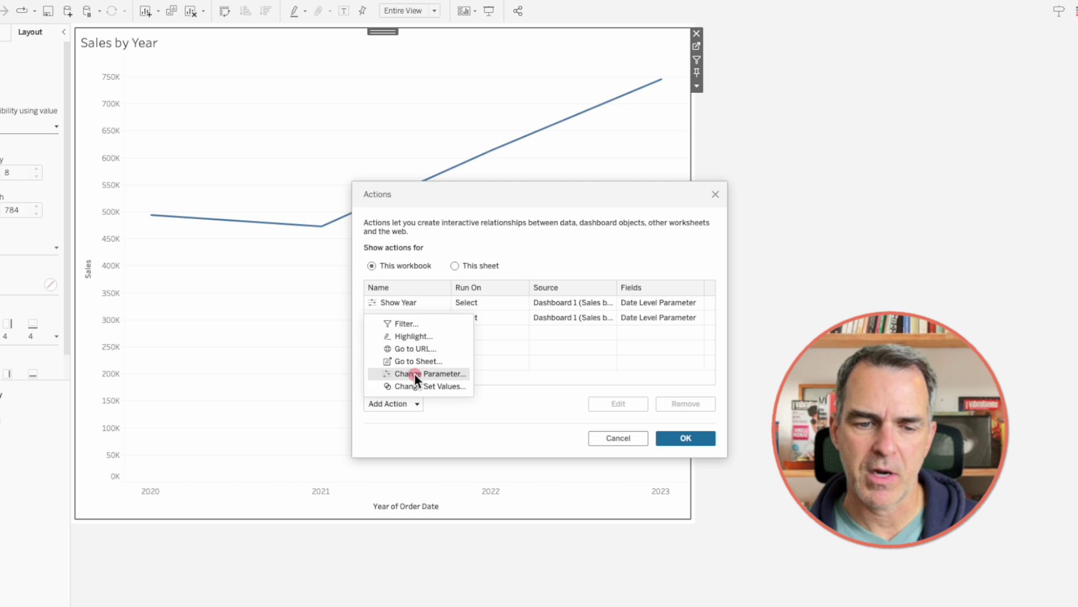
pyautogui.click(415, 374)
pyautogui.write('Show Month')
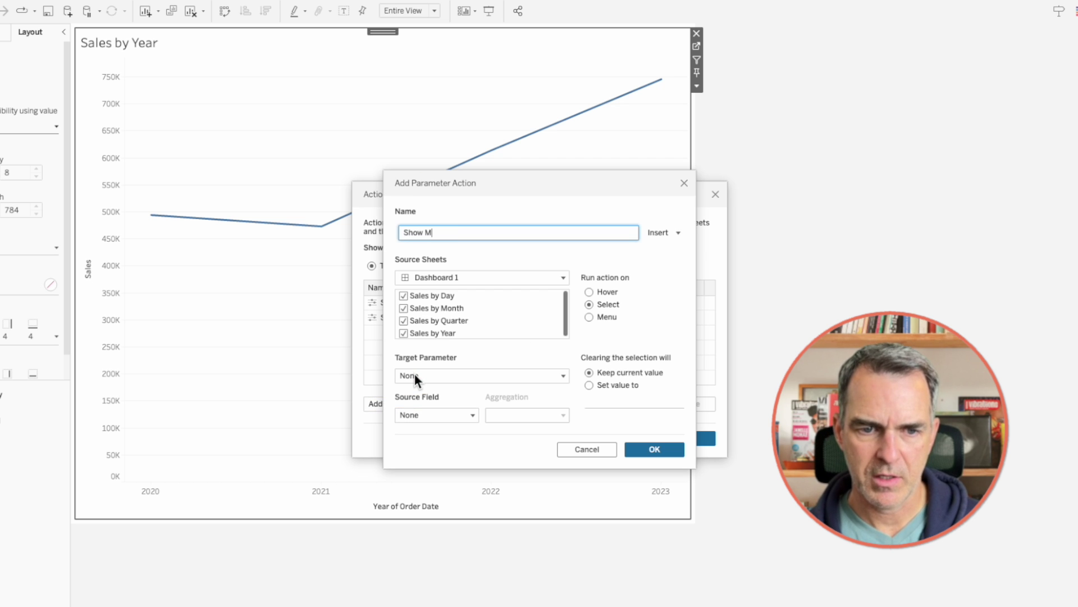
pyautogui.click(403, 296)
pyautogui.click(403, 308)
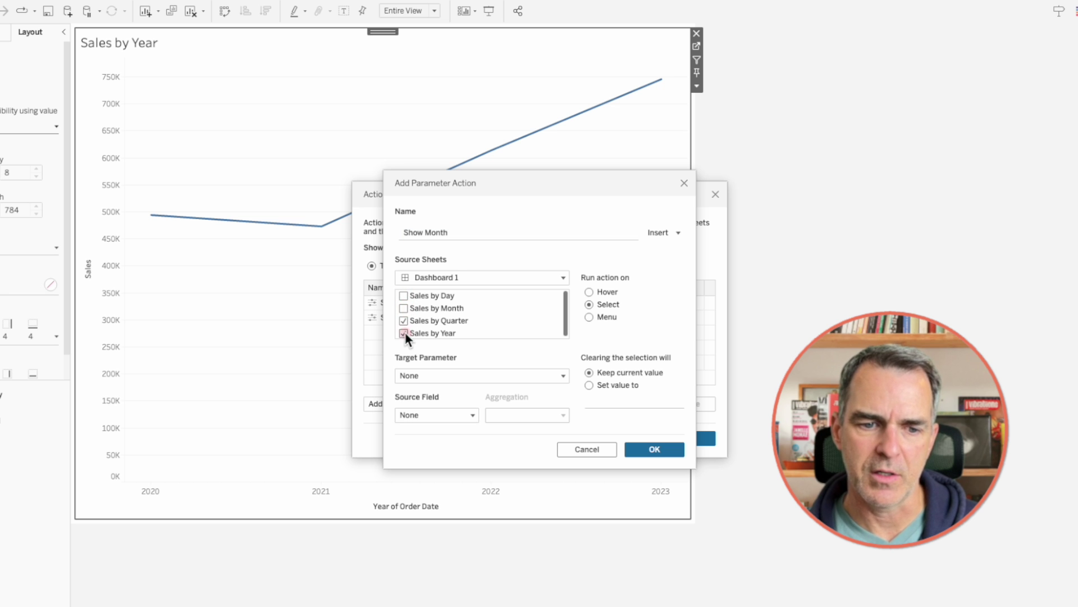
pyautogui.click(403, 332)
# Step: Set the Show Month action's target to Date Level Parameter and its source field to Month Text, and accept it
pyautogui.click(415, 375)
pyautogui.click(430, 404)
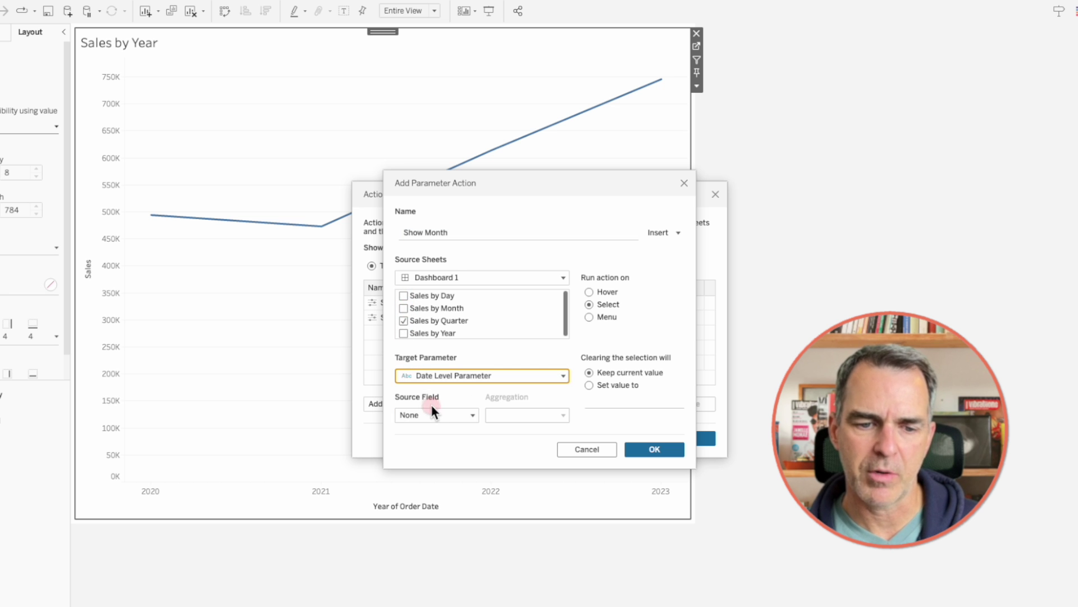
pyautogui.click(431, 415)
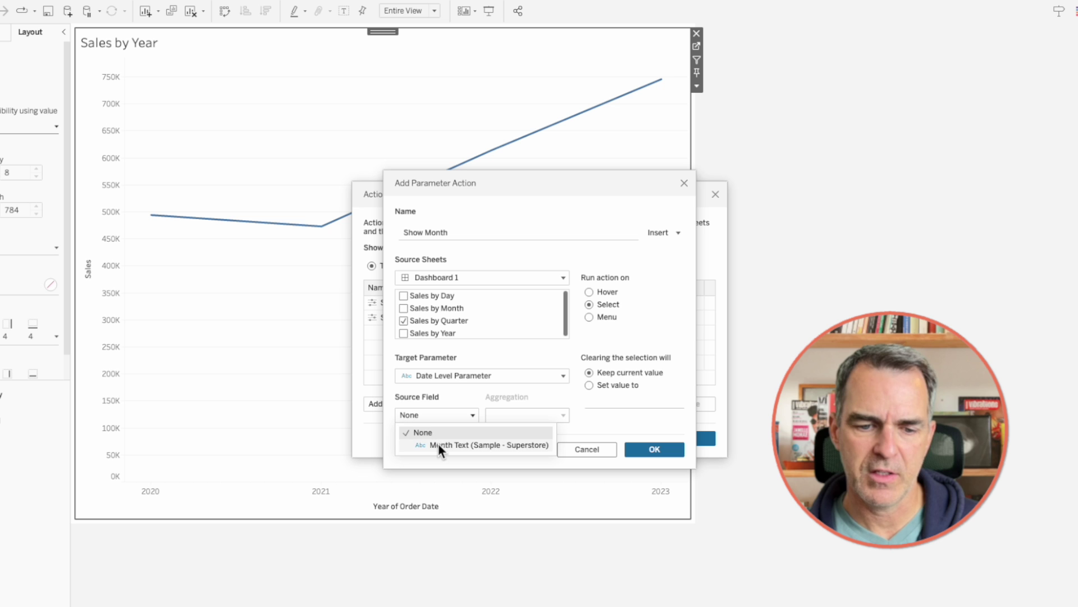
pyautogui.click(439, 444)
pyautogui.click(657, 448)
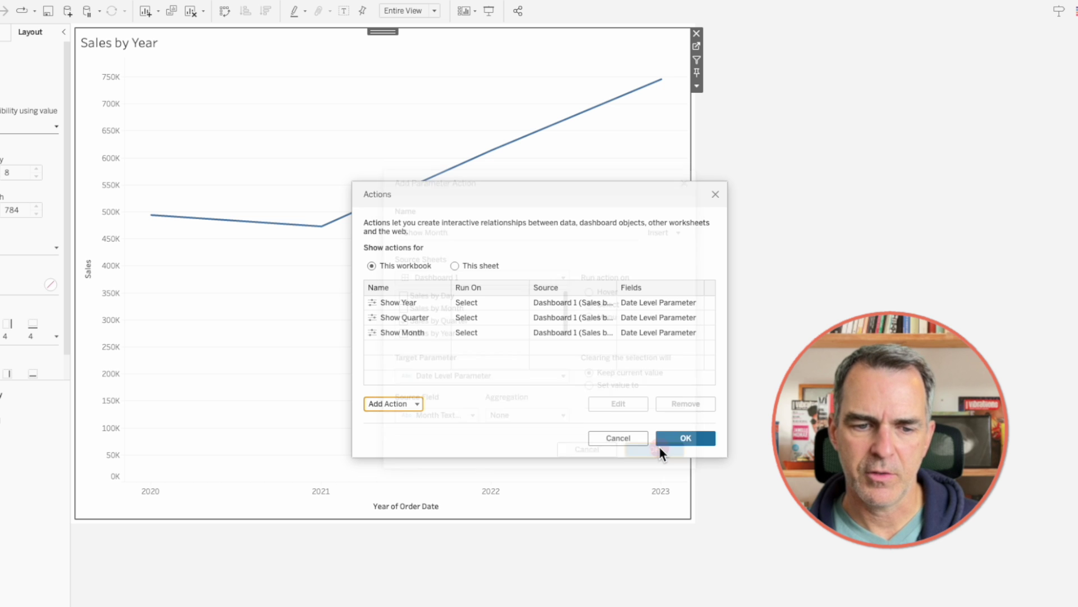
# Step: Add a change-parameter action named Show Day with only Sales by Month as its source sheet
pyautogui.click(394, 404)
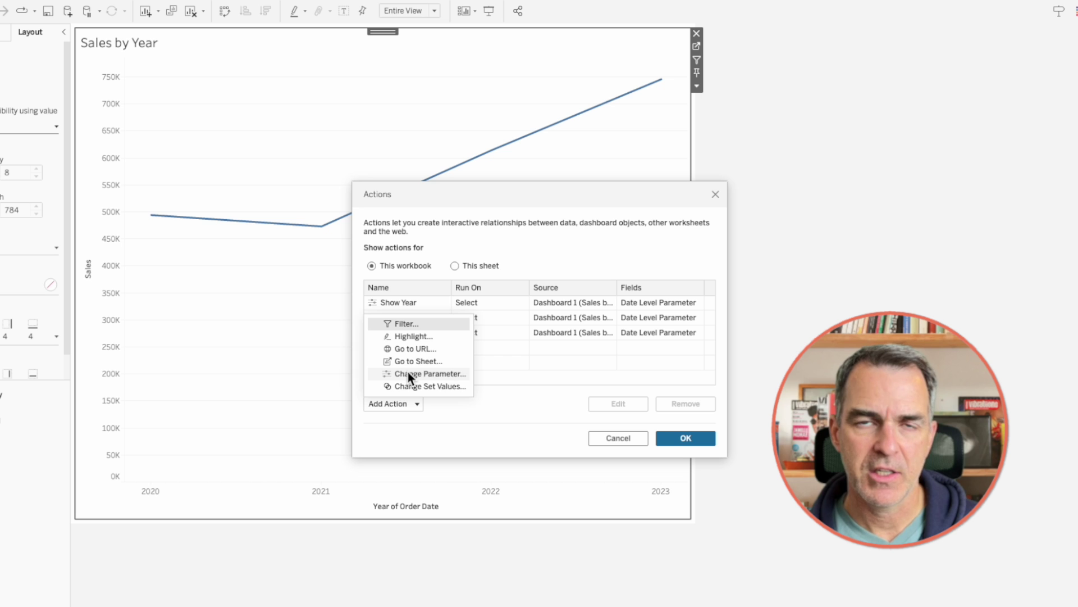
pyautogui.click(407, 370)
pyautogui.write('Show Day')
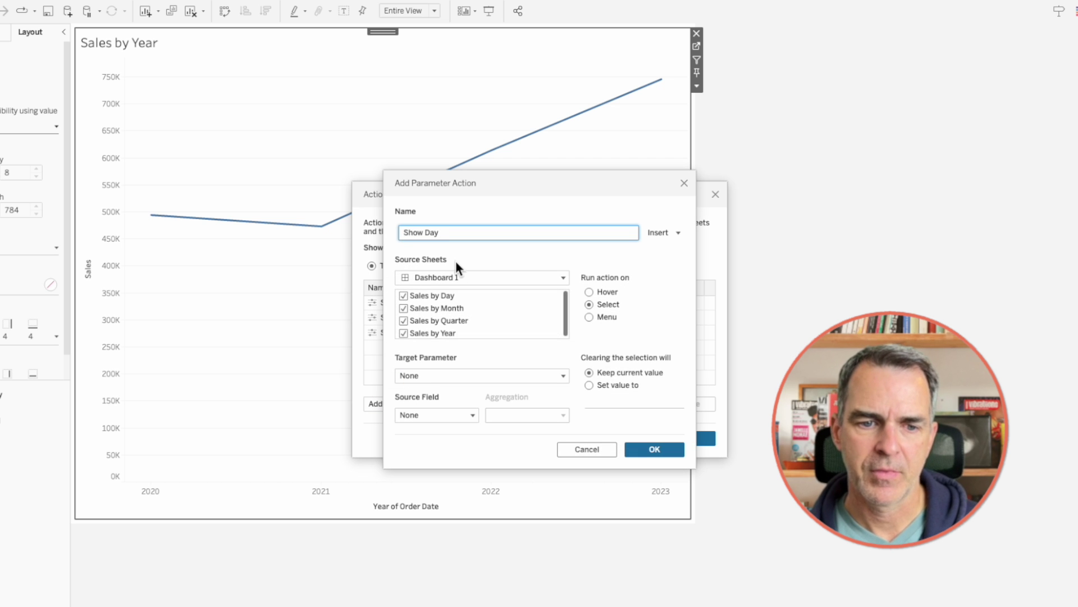
pyautogui.click(406, 295)
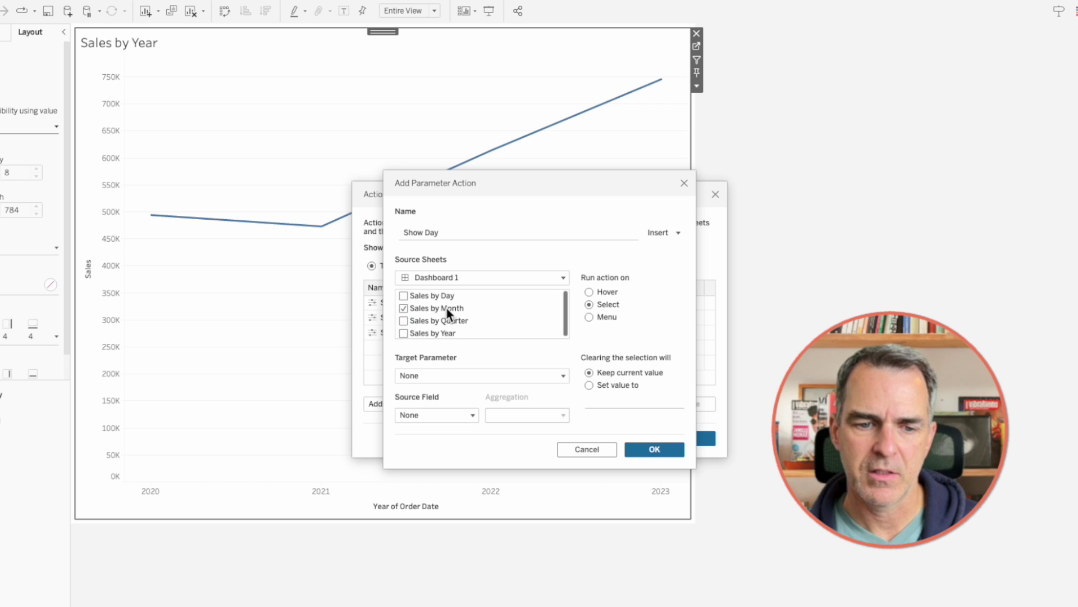
# Step: Set the Show Day action's target to Date Level Parameter and its source field to Day Text, and apply all the dashboard actions
pyautogui.click(430, 374)
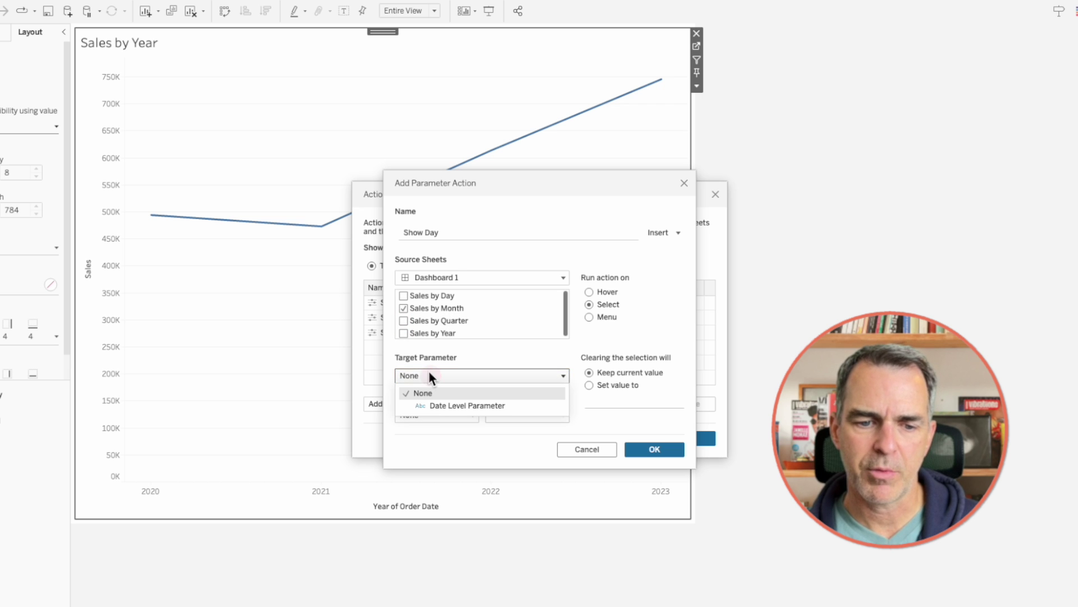
pyautogui.click(438, 405)
pyautogui.click(434, 413)
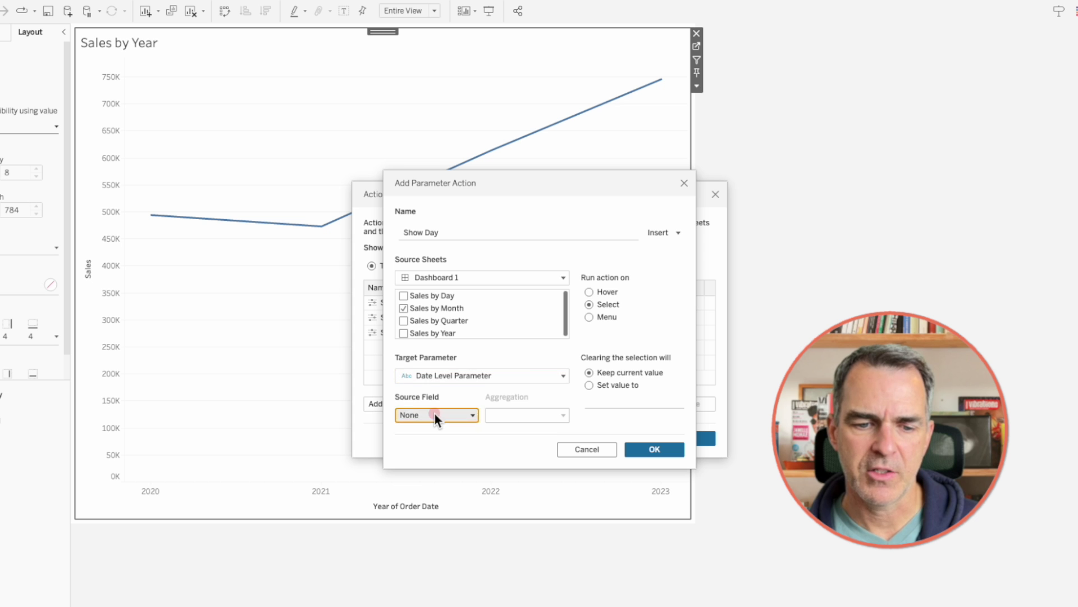
pyautogui.click(439, 445)
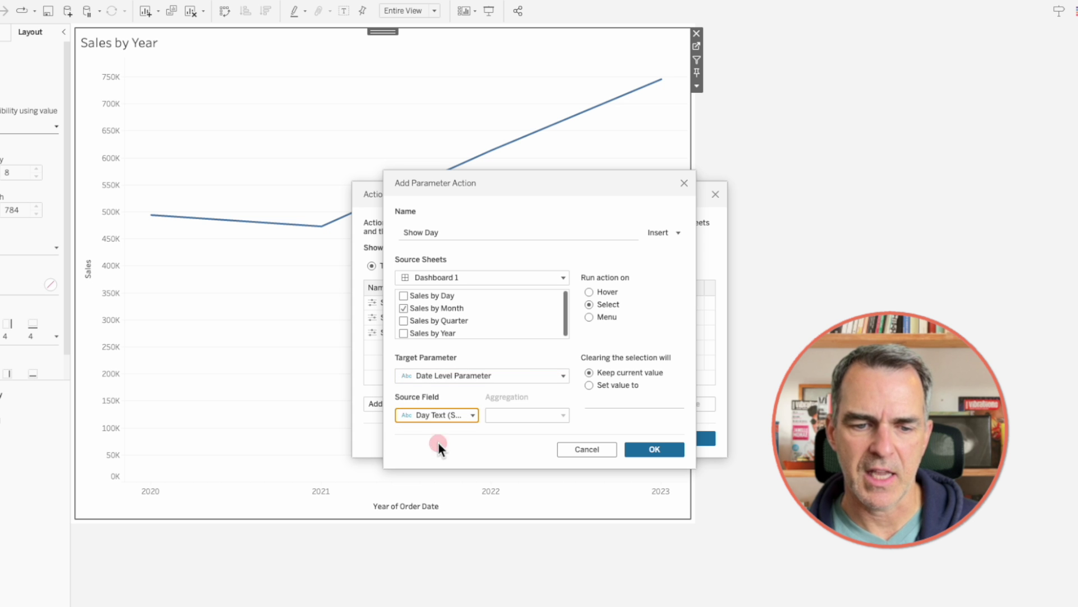
pyautogui.click(665, 448)
pyautogui.click(675, 437)
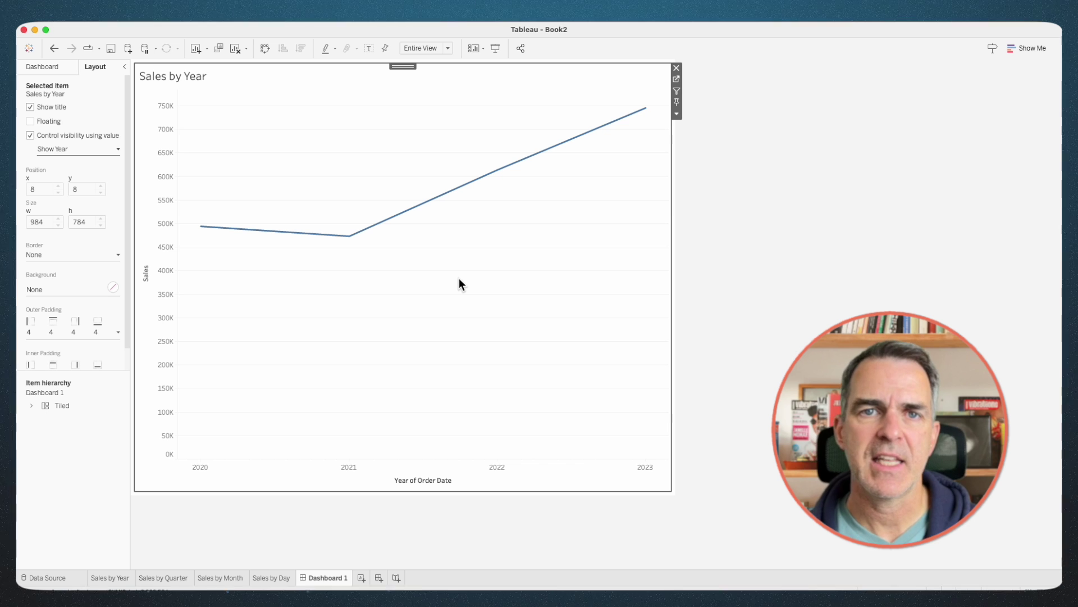
# Step: Test the drill-through actions by selecting one mark in each of the yearly, quarterly, monthly and daily sales charts
pyautogui.click(349, 236)
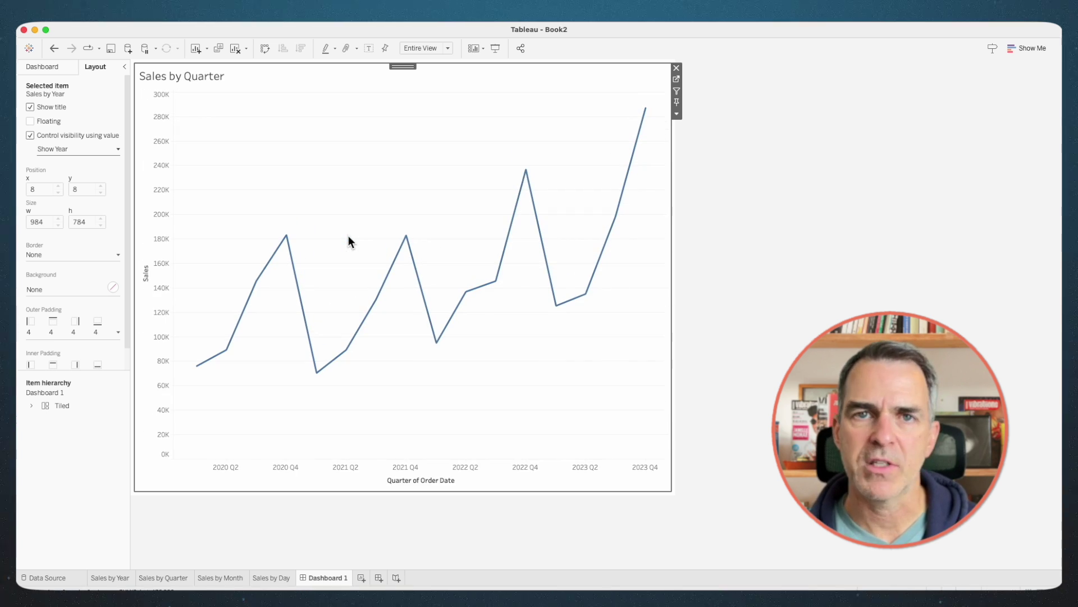
pyautogui.click(288, 236)
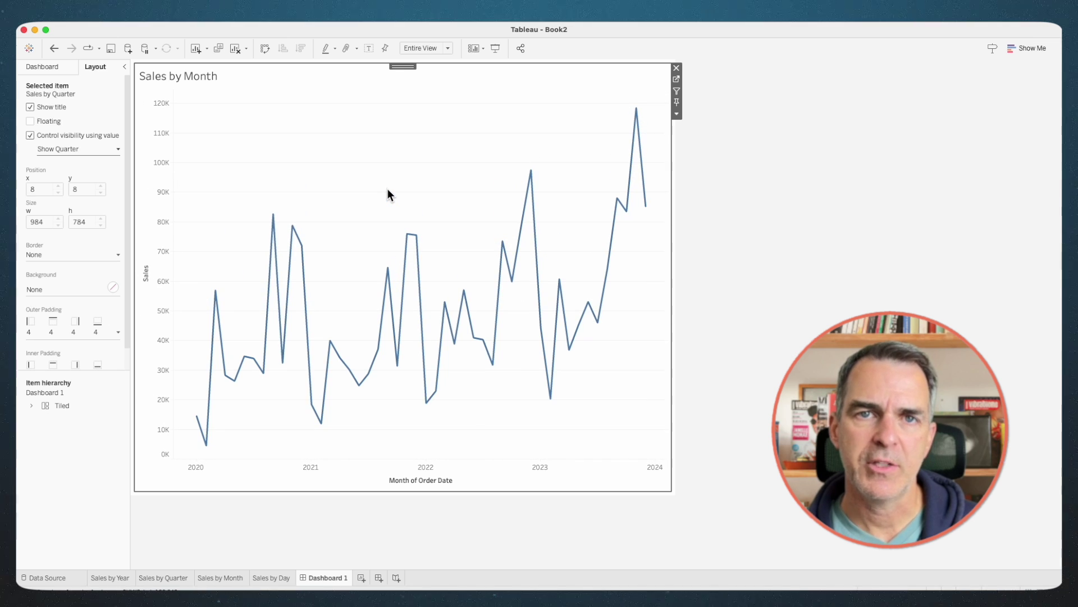
pyautogui.click(405, 235)
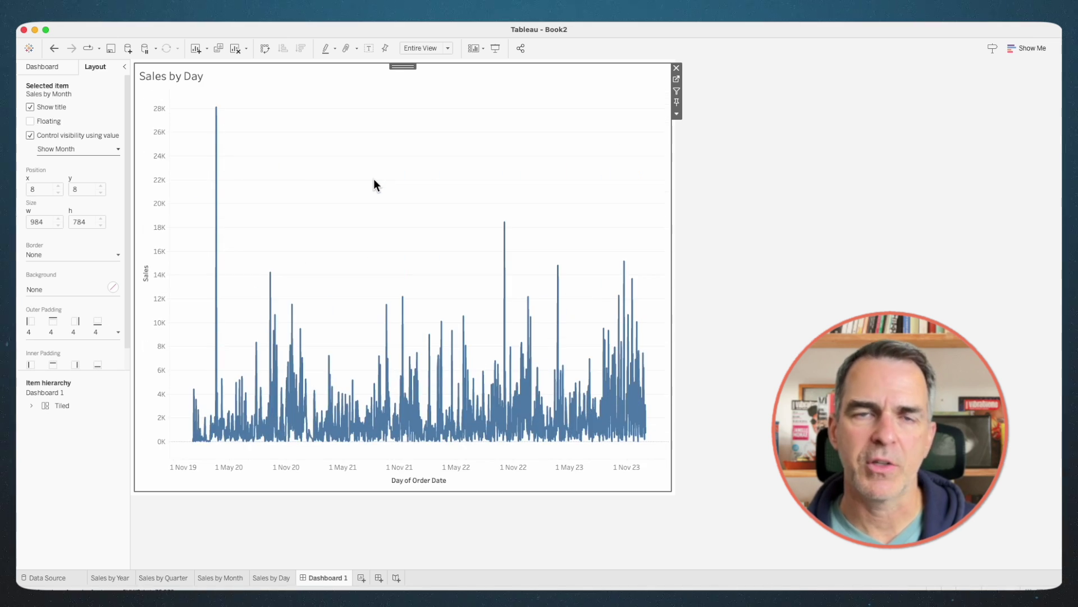
pyautogui.click(505, 224)
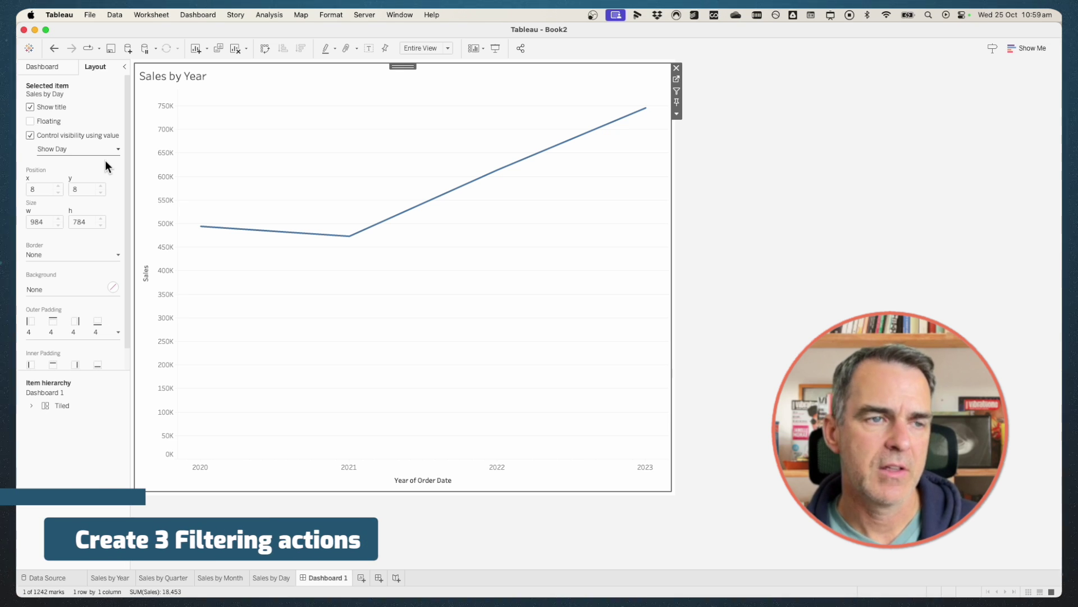
# Step: Add a change-parameter dashboard action named Date Filter - Year with only Sales by Year as its source sheet
pyautogui.click(193, 16)
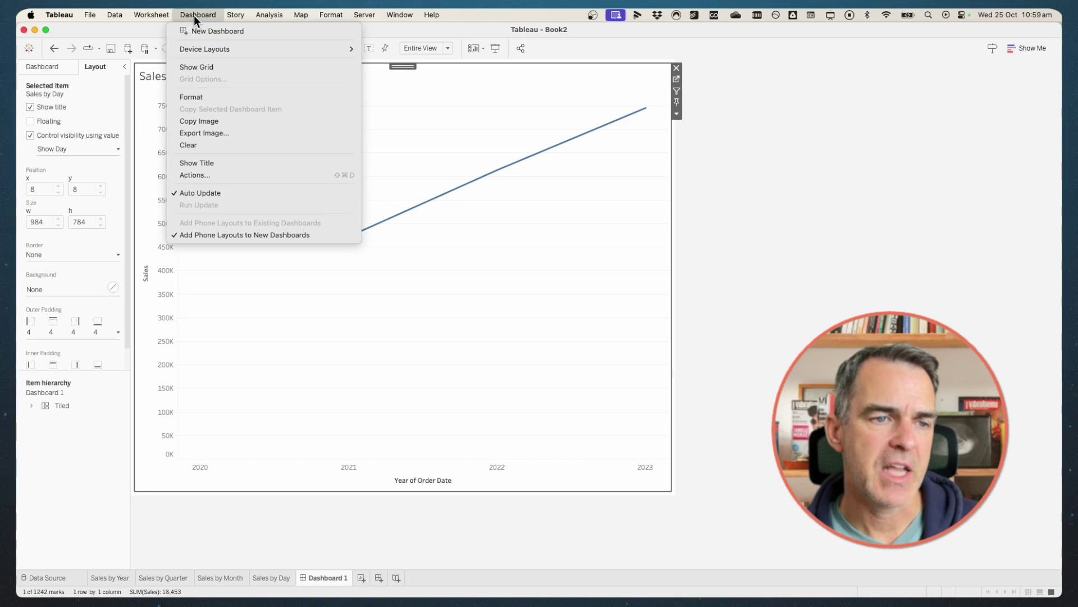
pyautogui.click(205, 173)
pyautogui.click(410, 391)
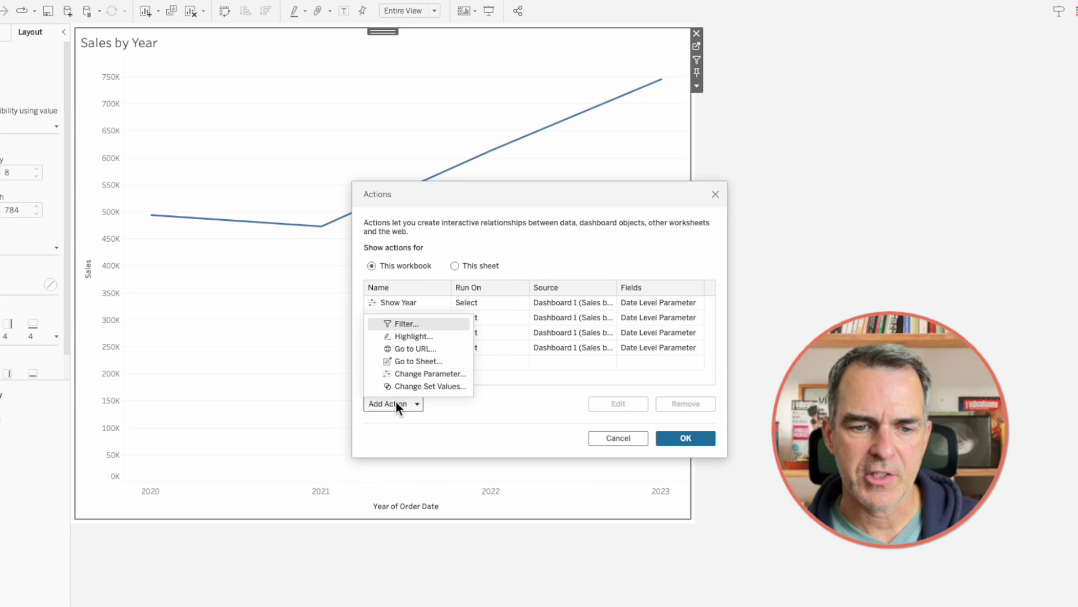
pyautogui.click(415, 373)
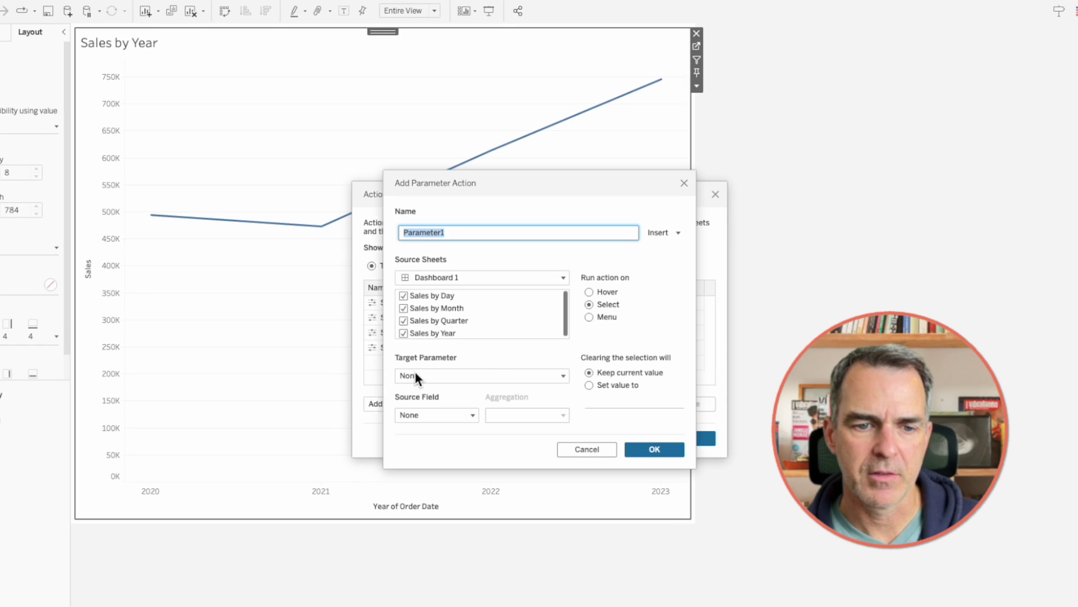
pyautogui.write('Date Fil')
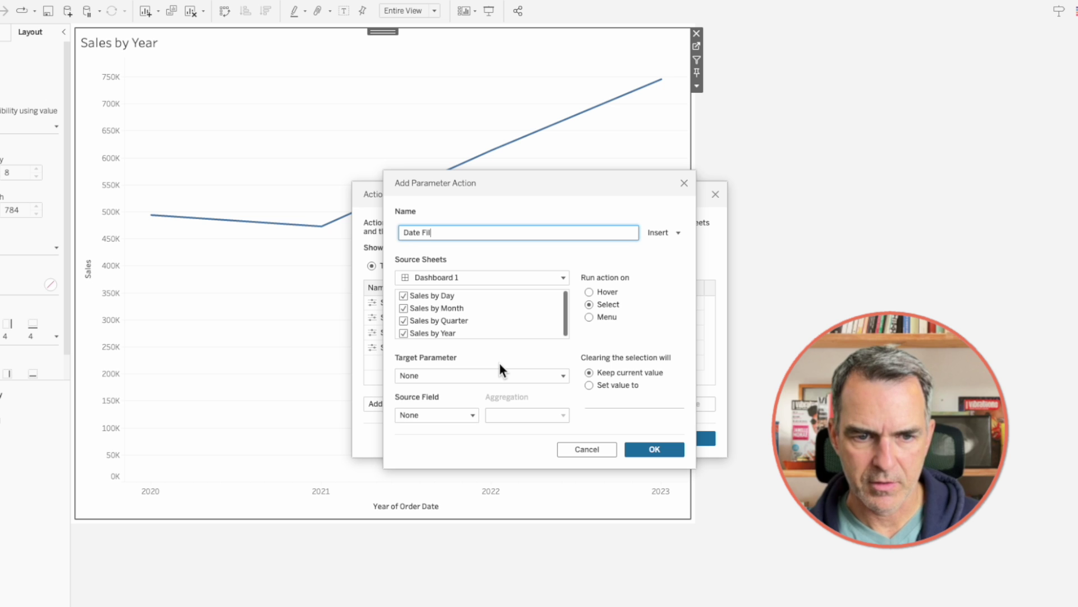
pyautogui.write('ter - Year')
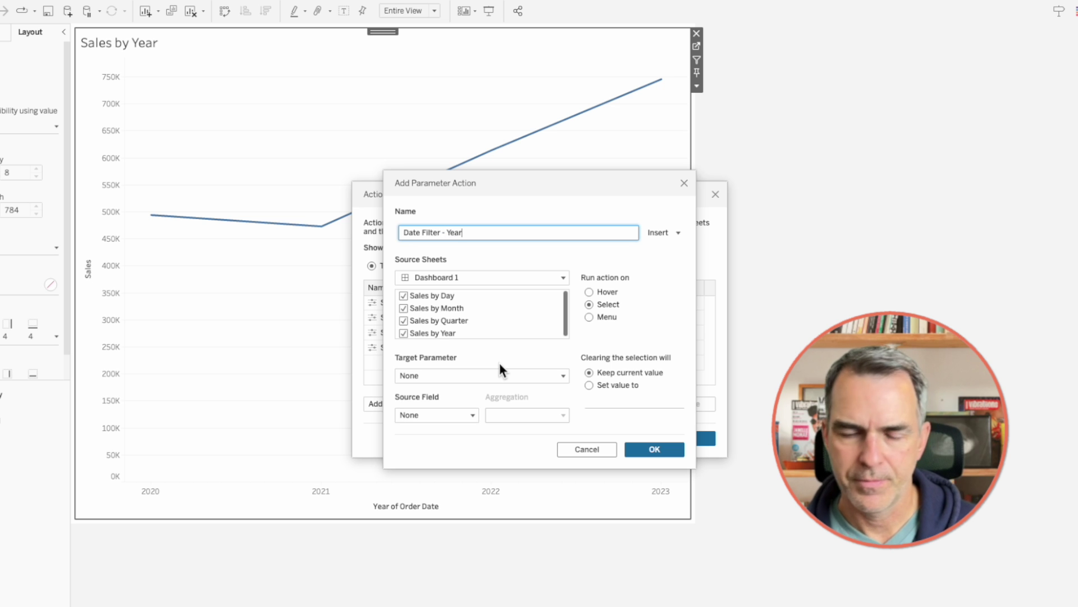
pyautogui.click(499, 362)
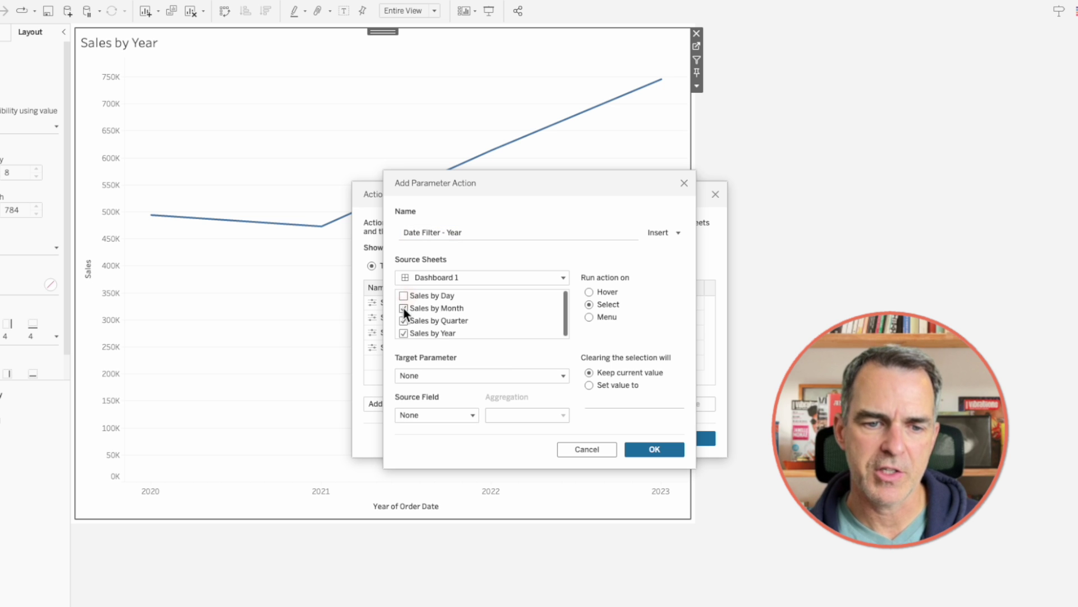
pyautogui.click(404, 321)
# Step: Set the Date Filter - Year action's target to Date Parameter and its source field to YEAR(Order Date), and accept it
pyautogui.click(425, 375)
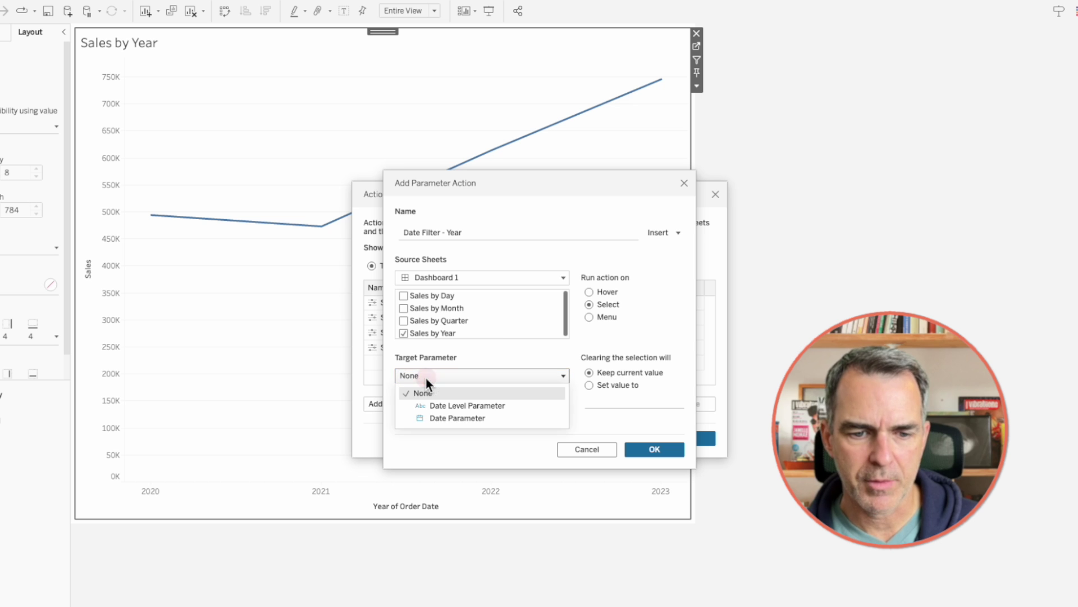
pyautogui.click(439, 417)
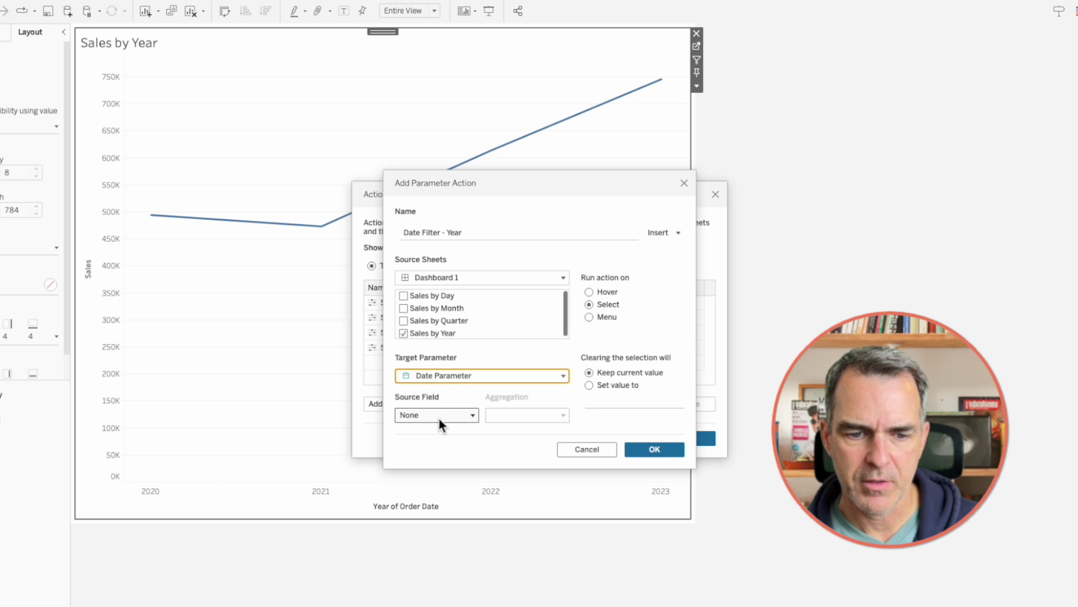
pyautogui.click(437, 416)
pyautogui.click(436, 443)
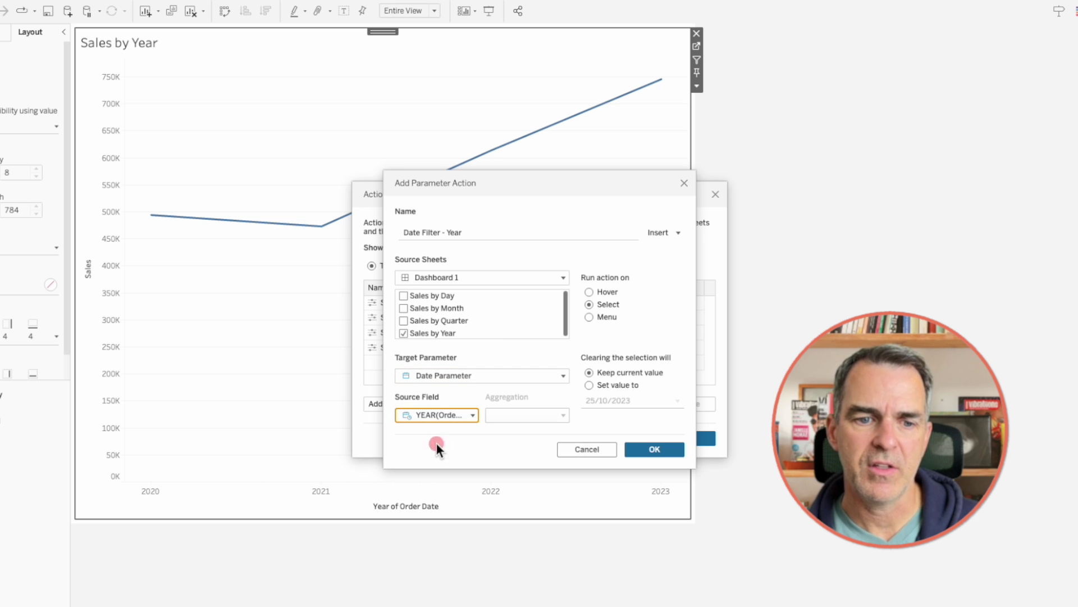
pyautogui.click(648, 449)
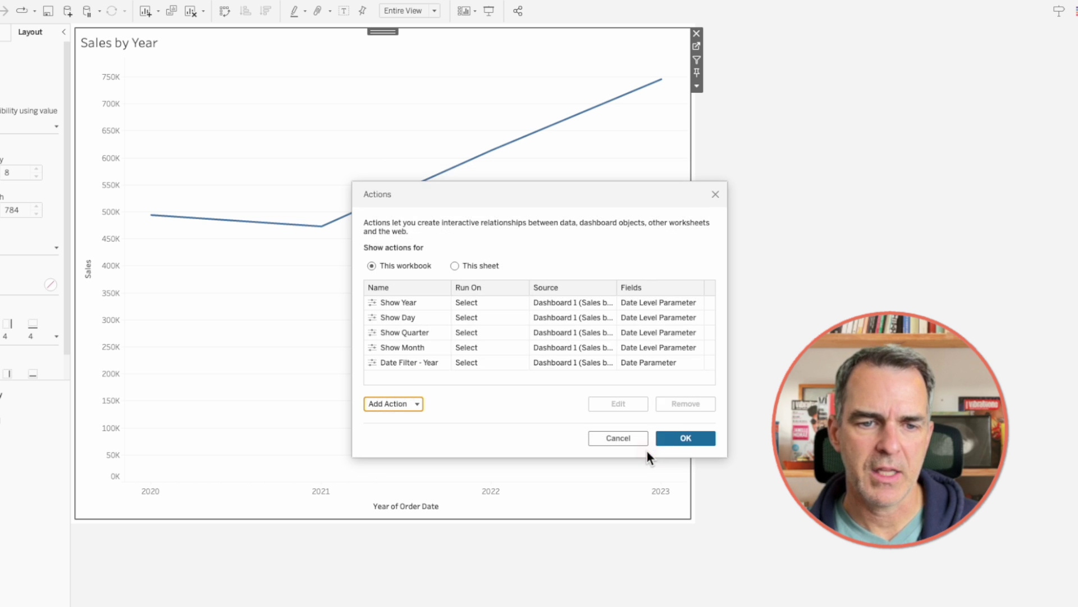
# Step: Add a change-parameter action named Date Filter - Quarter with only Sales by Quarter as its source sheet
pyautogui.click(404, 402)
pyautogui.click(411, 371)
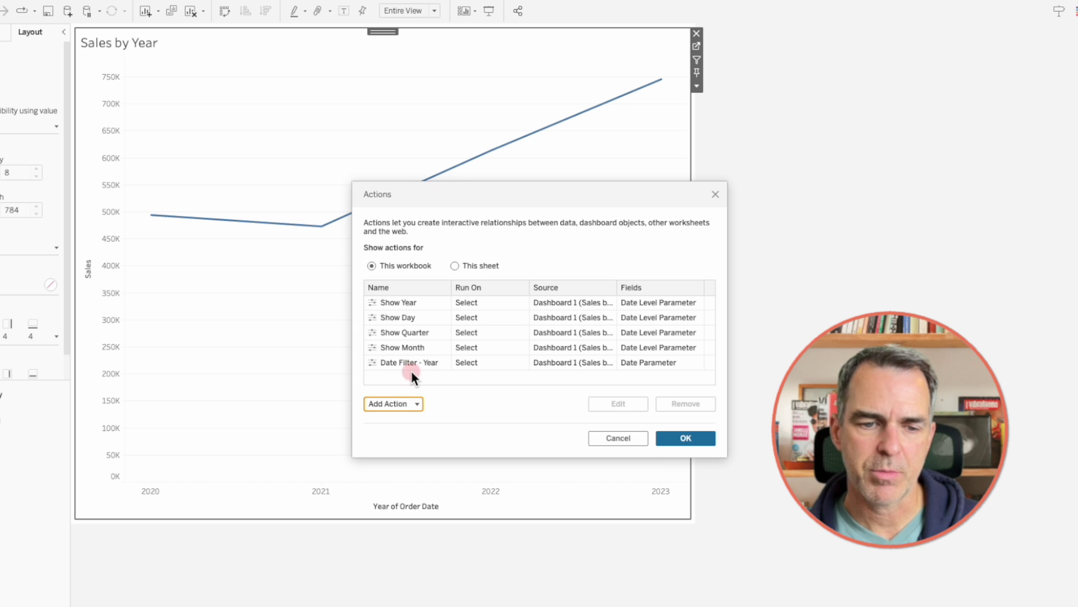
pyautogui.write('Date F')
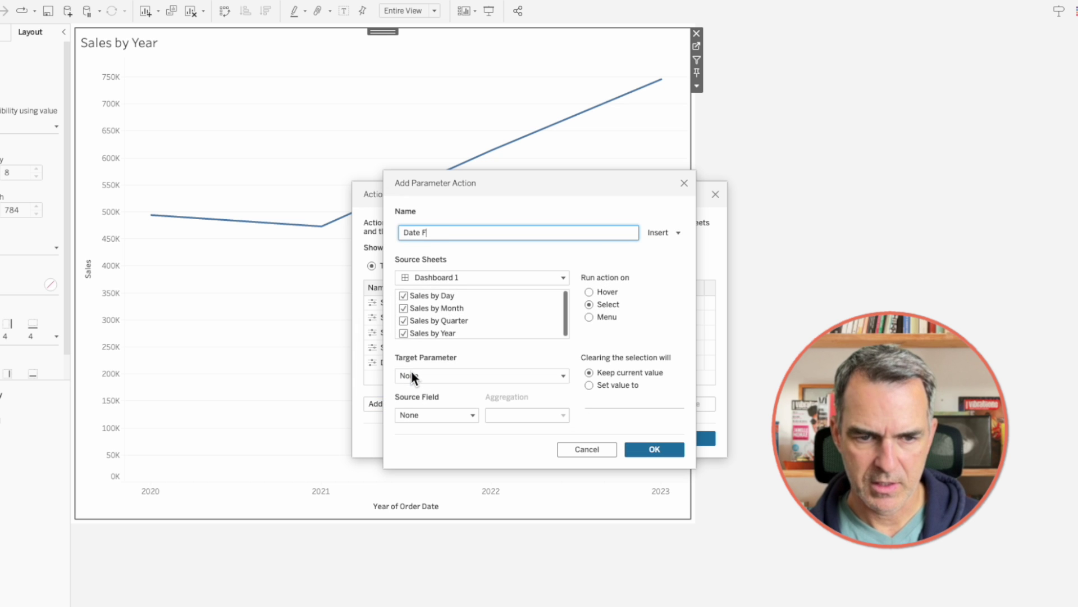
pyautogui.write('ilter - Quarter')
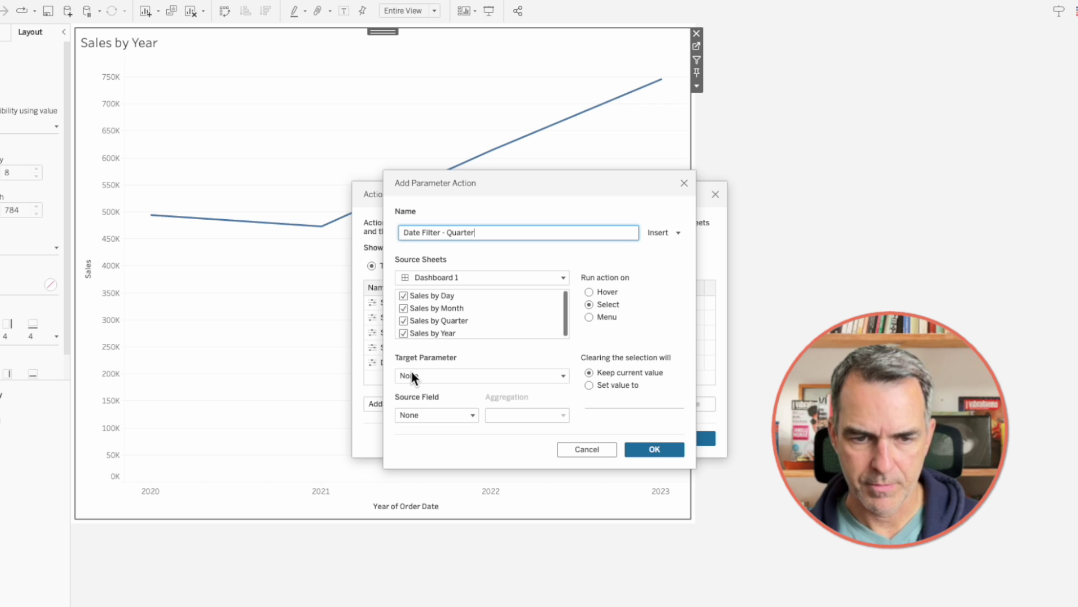
pyautogui.click(404, 296)
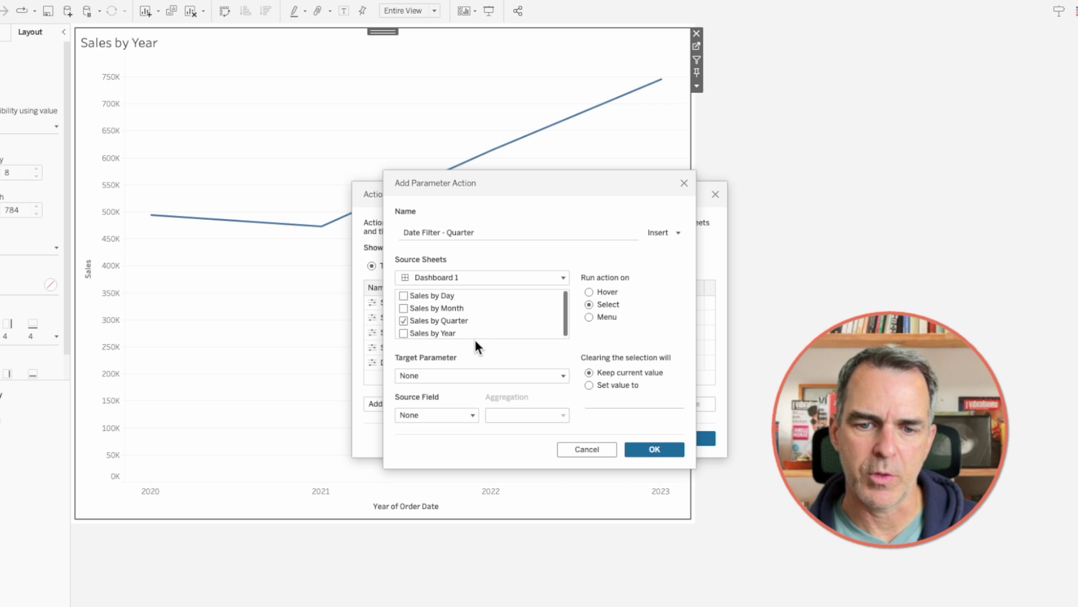
# Step: Set the Date Filter - Quarter action's target to Date Parameter and its source field to QUARTER(Order Date), and accept it
pyautogui.click(437, 375)
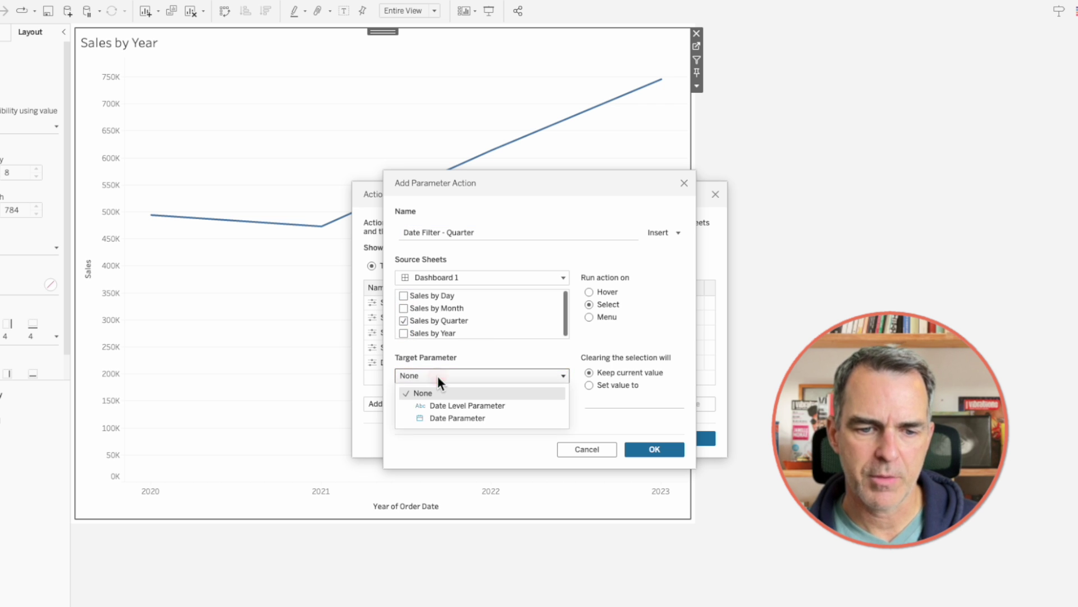
pyautogui.click(440, 418)
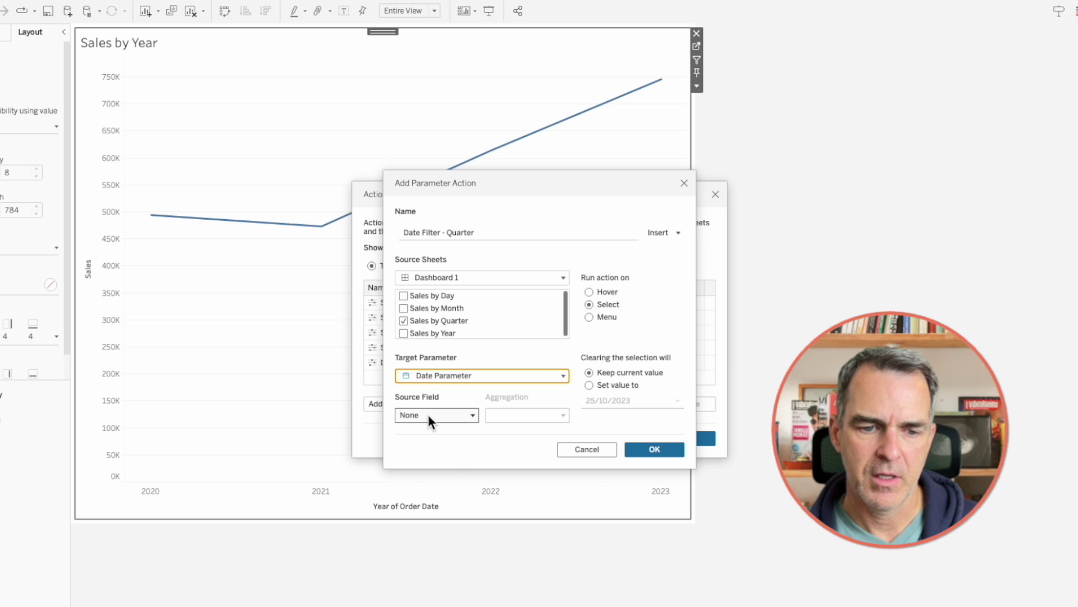
pyautogui.click(428, 413)
pyautogui.click(436, 443)
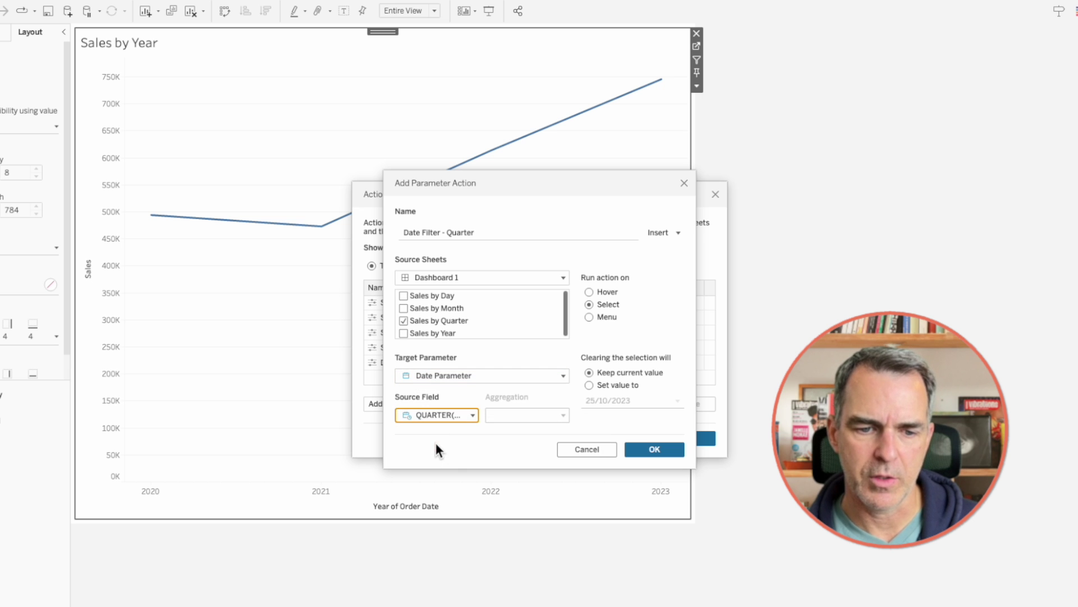
pyautogui.click(649, 451)
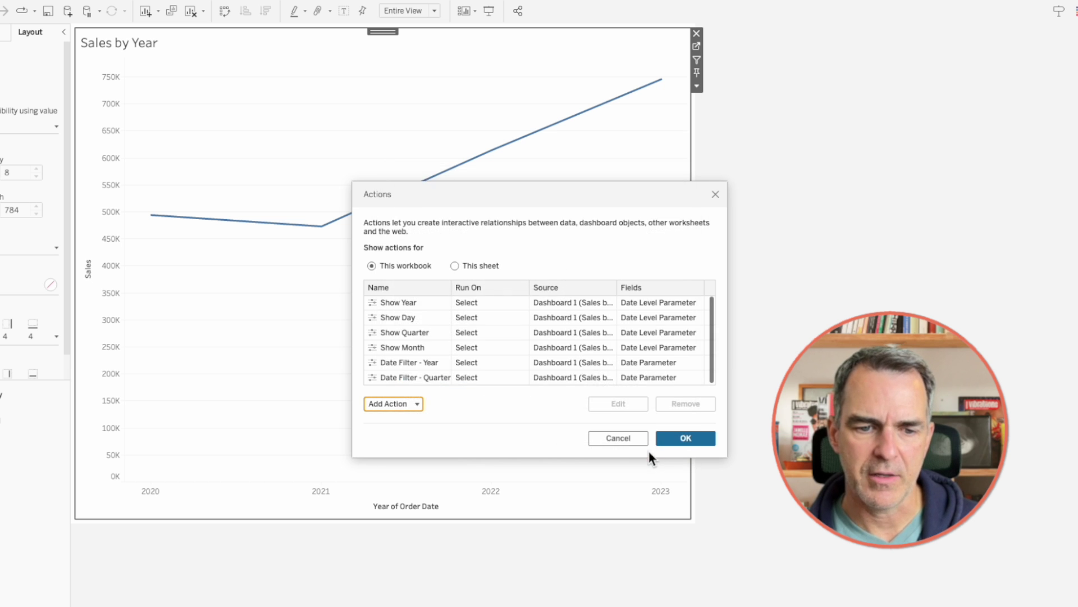
# Step: Add a change-parameter action named Date Filter - Month with only Sales by Month as its source sheet
pyautogui.click(393, 403)
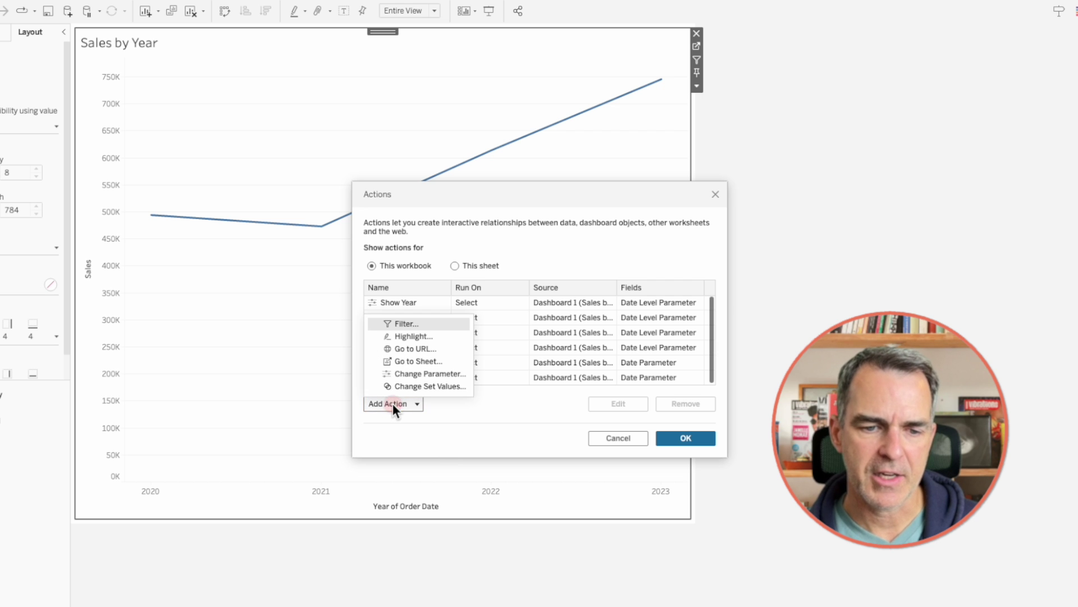
pyautogui.click(410, 373)
pyautogui.write('D')
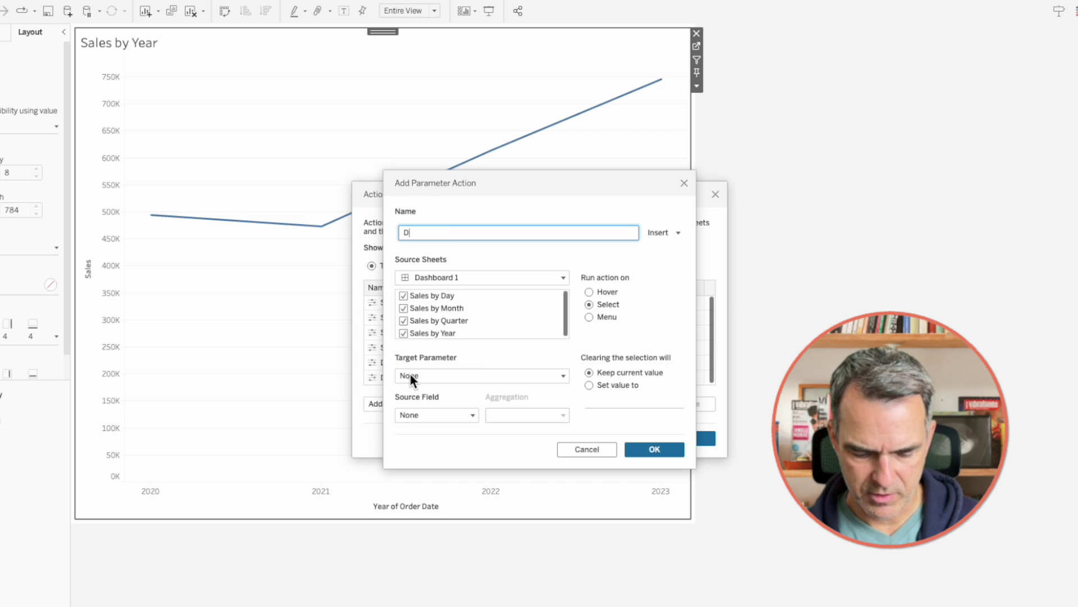
pyautogui.write('ate Filter')
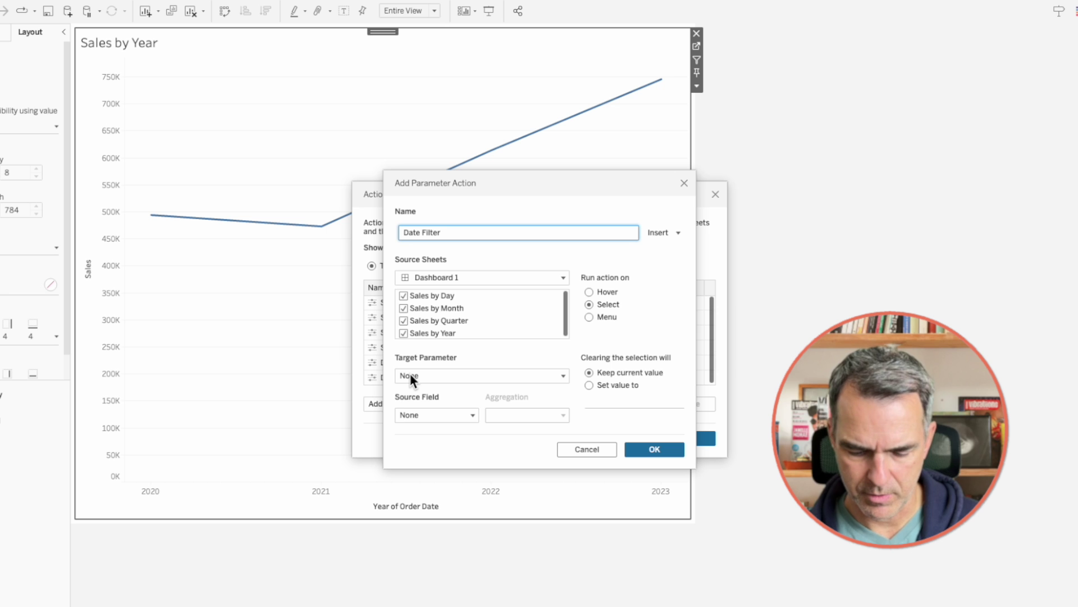
pyautogui.write(' - month')
pyautogui.press('Left')
pyautogui.press('Left')
pyautogui.press('Left')
pyautogui.press('Left')
pyautogui.press('BackSpace')
pyautogui.write('M')
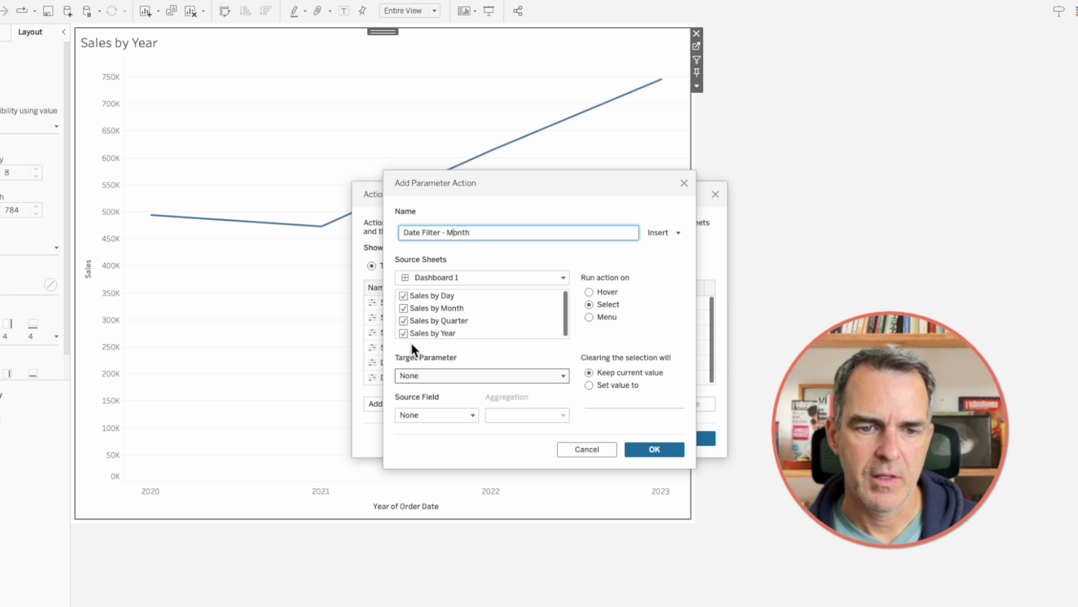
pyautogui.click(404, 296)
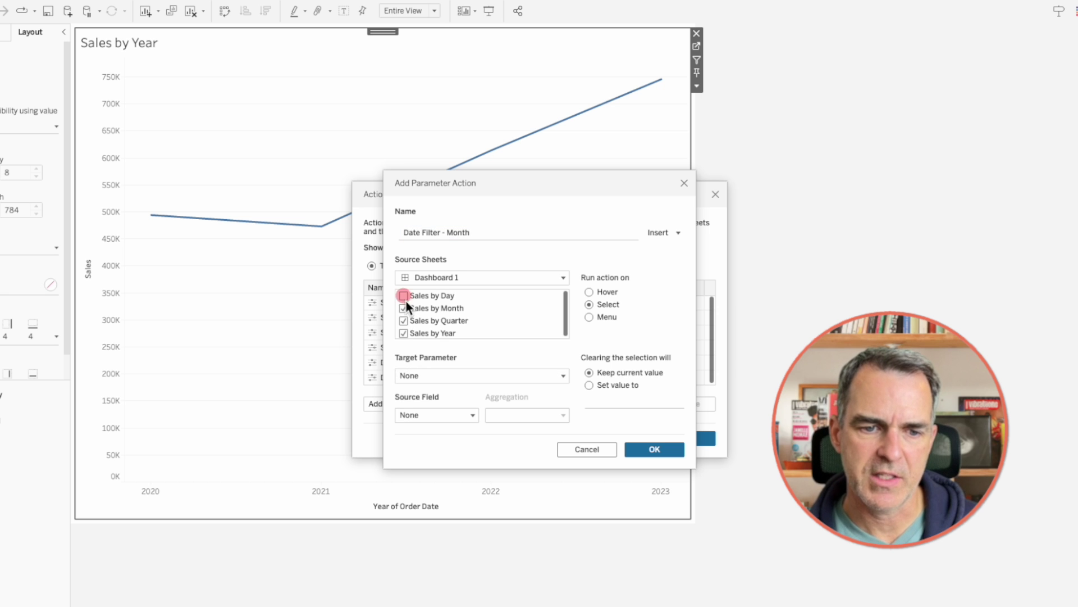
pyautogui.click(404, 333)
# Step: Set the Date Filter - Month action's target to Date Parameter and its source field to MONTH(Order Date), and accept it
pyautogui.click(426, 372)
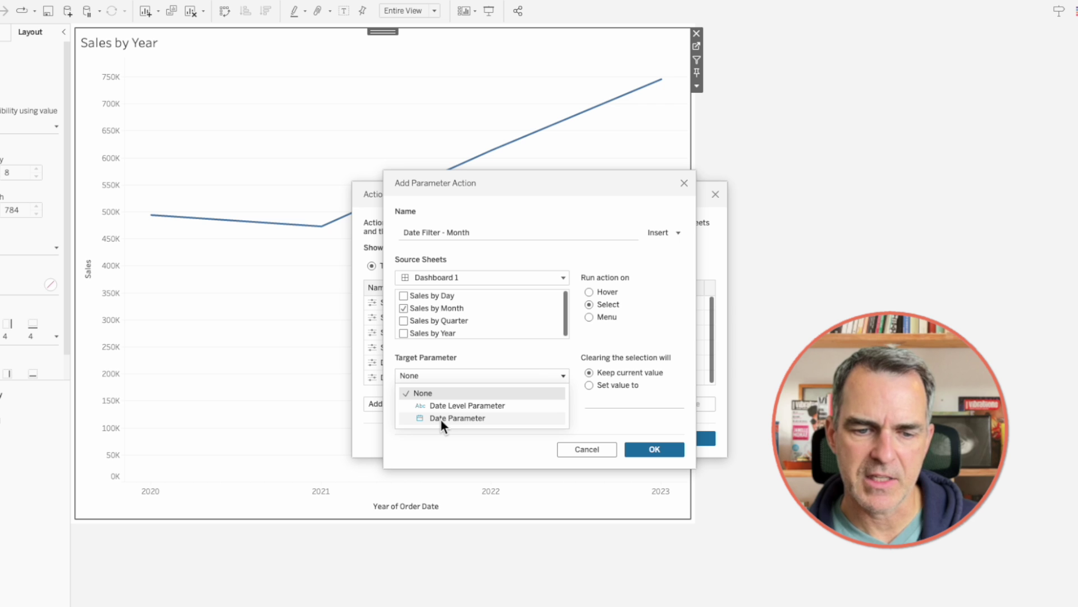
pyautogui.click(440, 419)
pyautogui.click(426, 412)
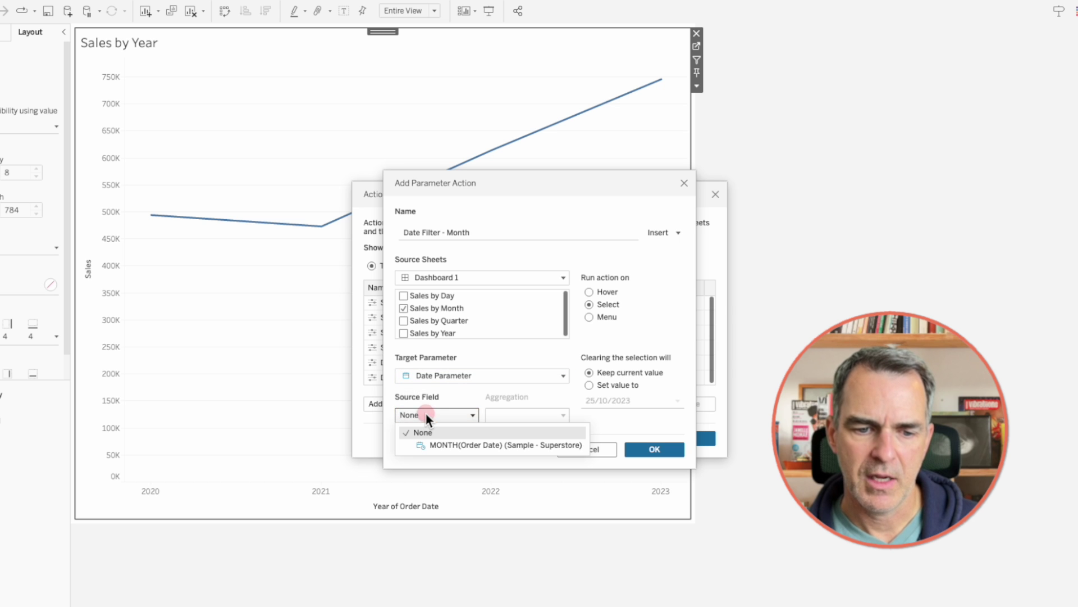
pyautogui.click(437, 444)
pyautogui.click(650, 449)
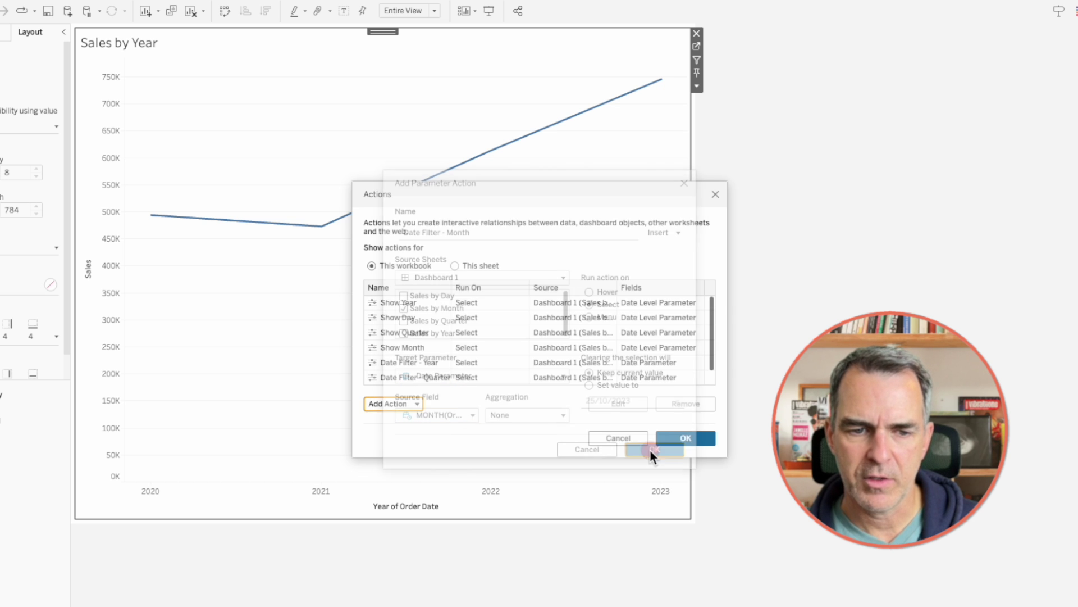
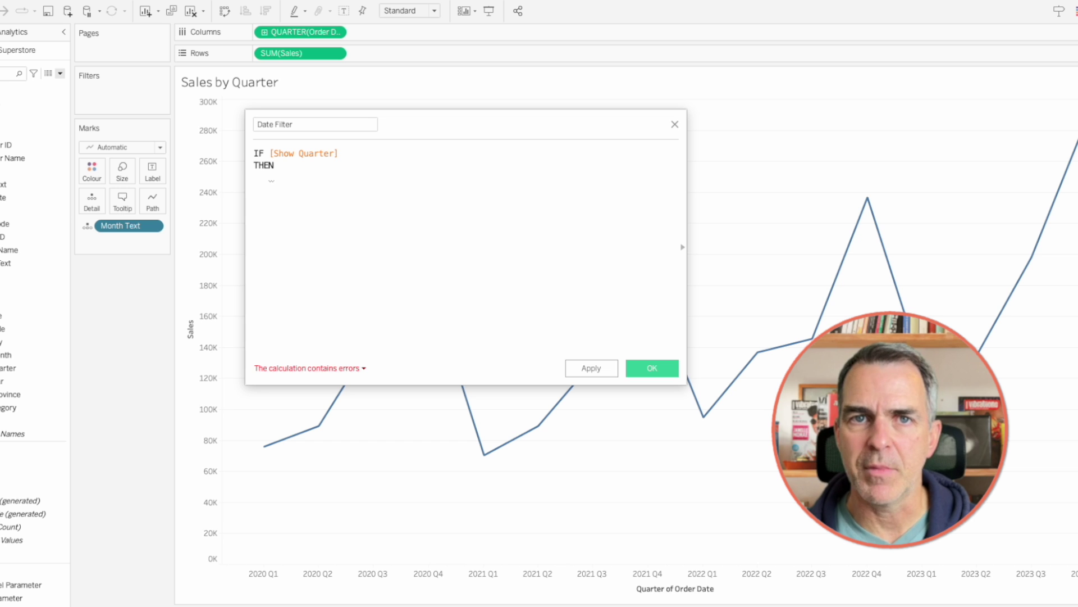
# Step: Start a nested IF under Show Quarter in the Date Filter calculation, with DATETRUNC('year',[Order Date]) as the left side of an equality test
pyautogui.write('IF date')
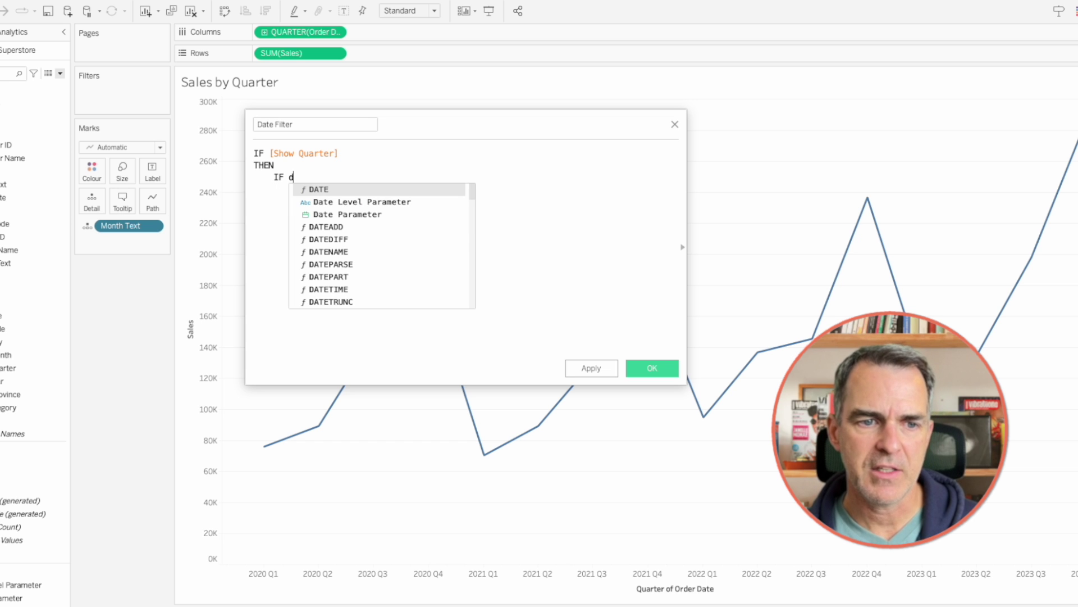
pyautogui.doubleClick(395, 301)
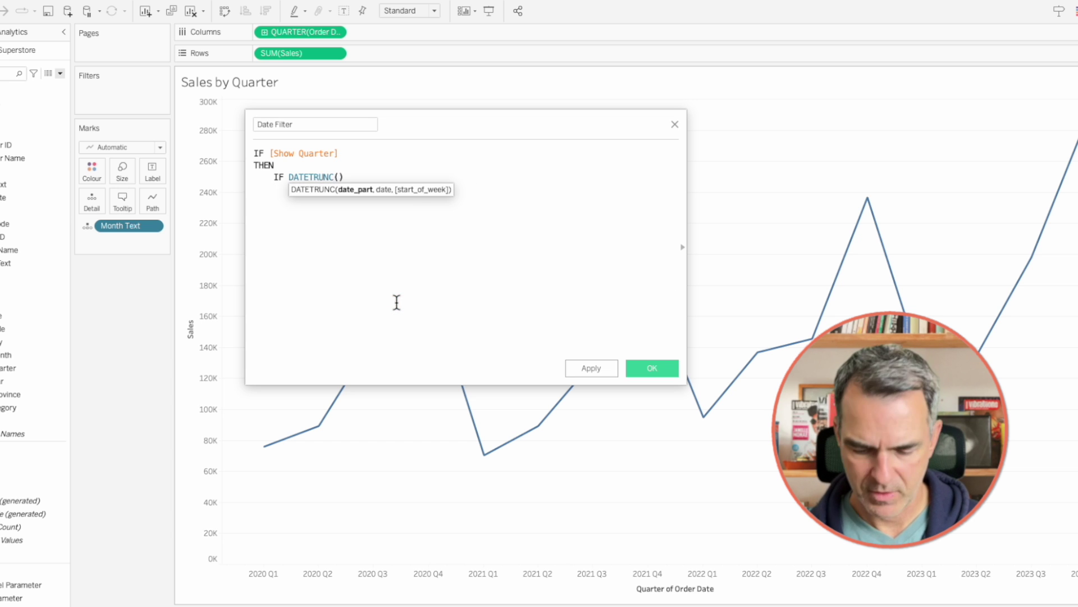
pyautogui.write("'year',")
pyautogui.write('[ord')
pyautogui.press('Return')
pyautogui.write(') = ')
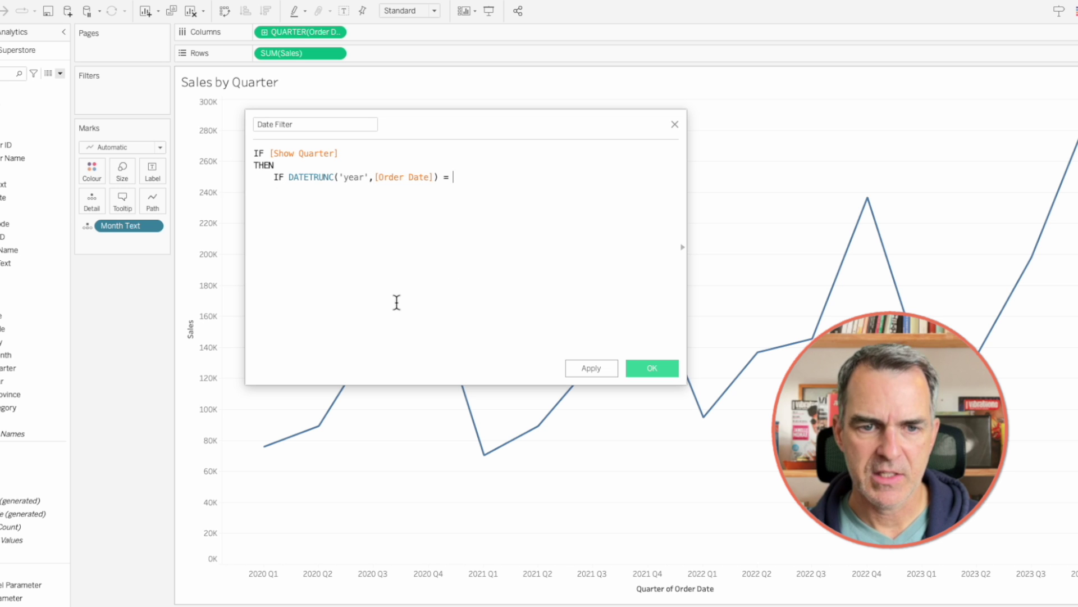
# Step: Complete the nested condition with DATETRUNC('year',[Date Parameter]), return 'T' when it matches, and close it with END
pyautogui.write('datet')
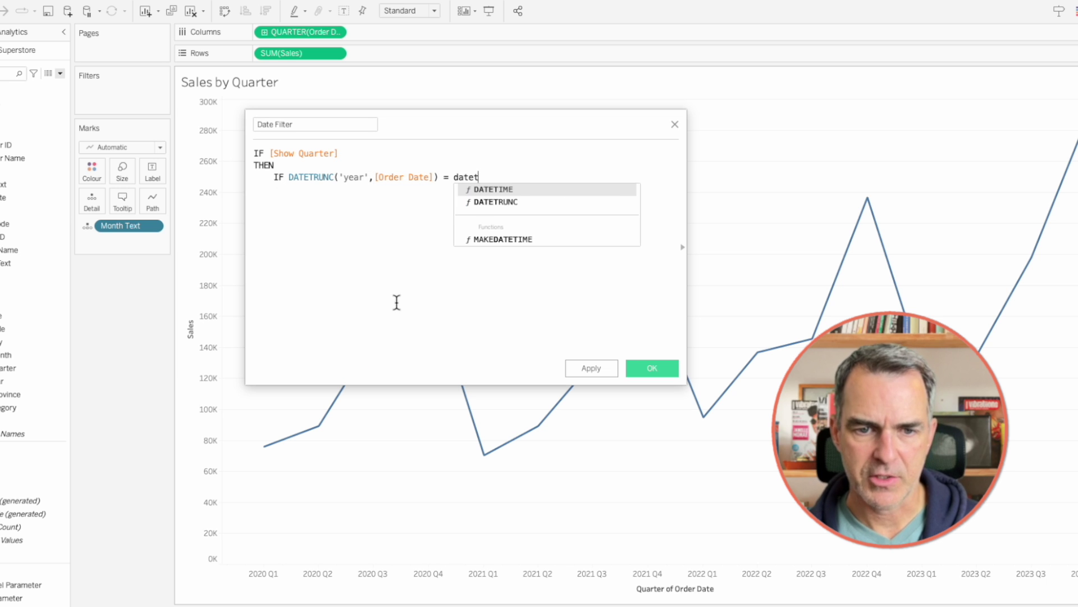
pyautogui.press('Down')
pyautogui.press('Return')
pyautogui.write("'year',[Order Date")
pyautogui.press('Down')
pyautogui.press('Down')
pyautogui.press('Return')
pyautogui.press('Right')
pyautogui.press('Return')
pyautogui.write("THEN 'T'")
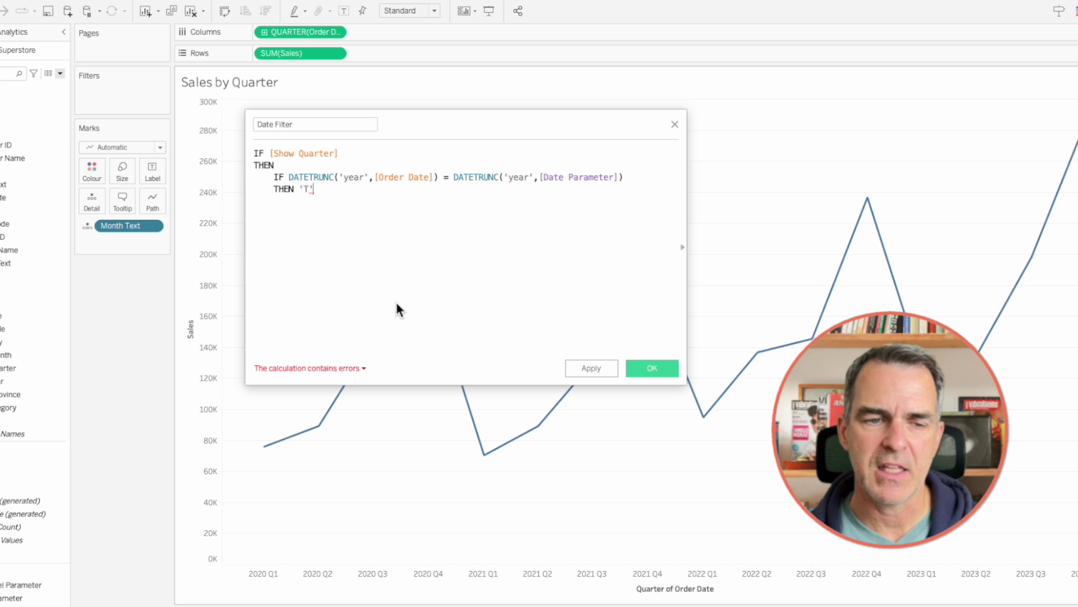
pyautogui.press('Return')
pyautogui.write('END')
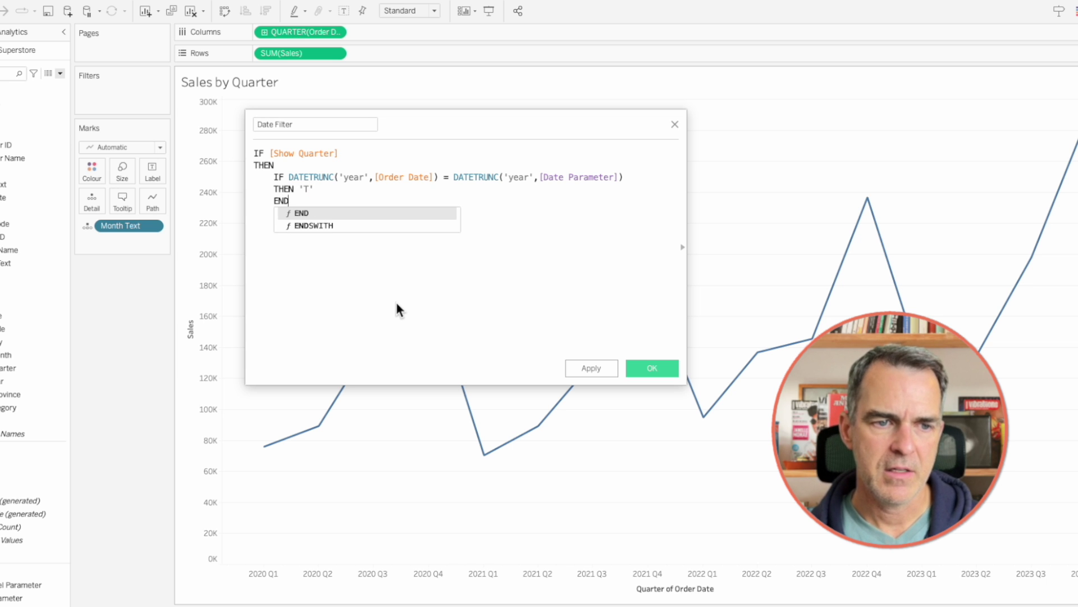
pyautogui.press('Return')
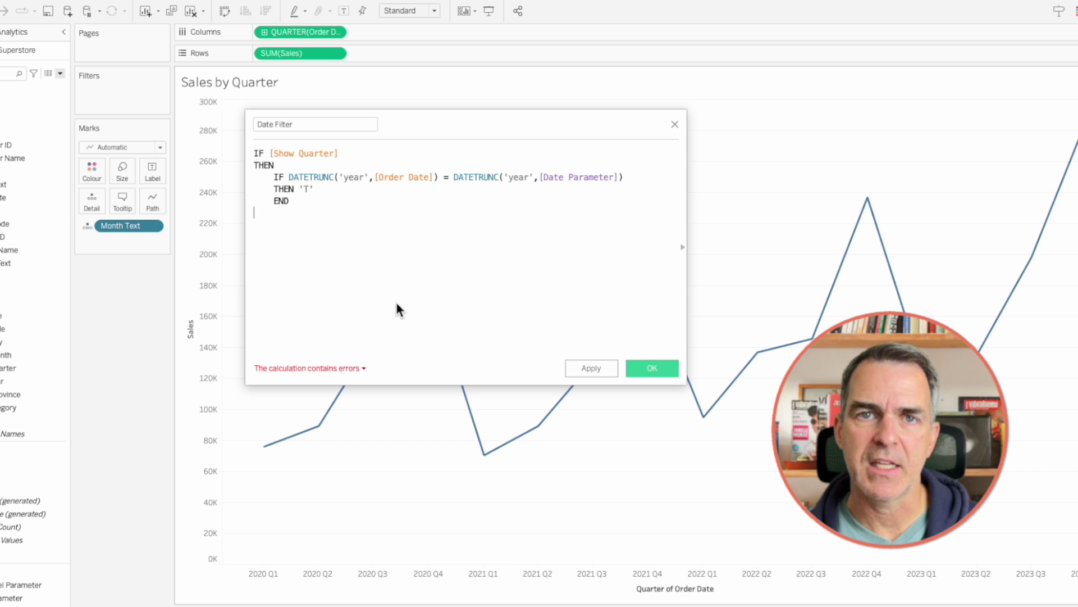
# Step: Add an ELSEIF [Show Month] THEN branch below the quarter branch of the calculation
pyautogui.write('ELS')
pyautogui.press('Down')
pyautogui.press('Return')
pyautogui.write('show')
pyautogui.press('Down')
pyautogui.press('Return')
pyautogui.press('Return')
pyautogui.write('THEN')
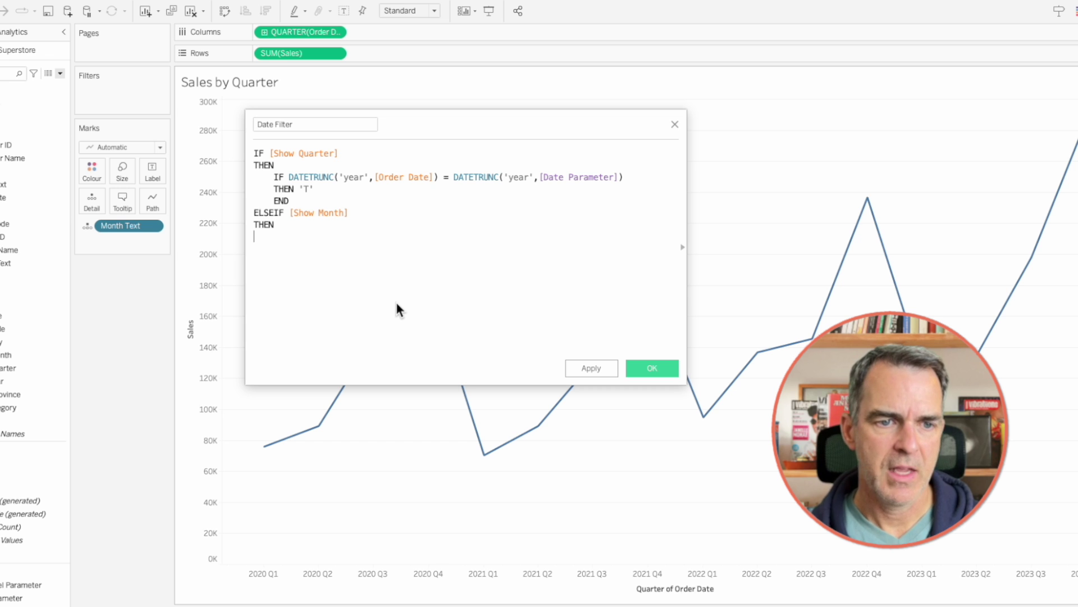
# Step: Copy the nested DATETRUNC IF block from the Show Quarter branch into the Show Month branch
pyautogui.click(291, 165)
pyautogui.hotkey('shift', 'Down')
pyautogui.hotkey('shift', 'Down')
pyautogui.hotkey('shift', 'Down')
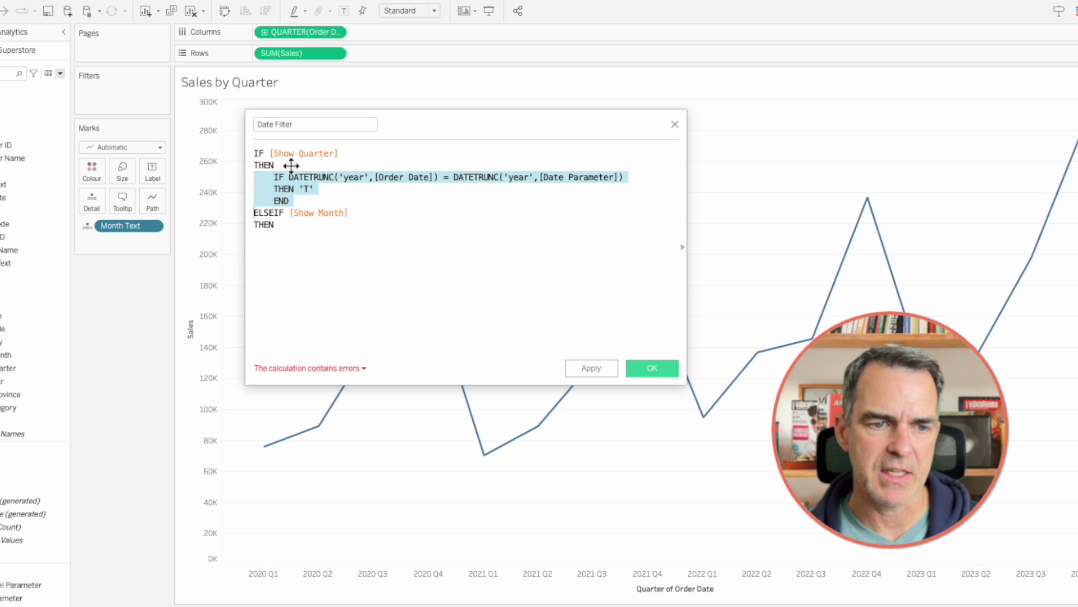
pyautogui.hotkey('ctrl', 'c')
pyautogui.press('Down')
pyautogui.press('Down')
pyautogui.hotkey('ctrl', 'v')
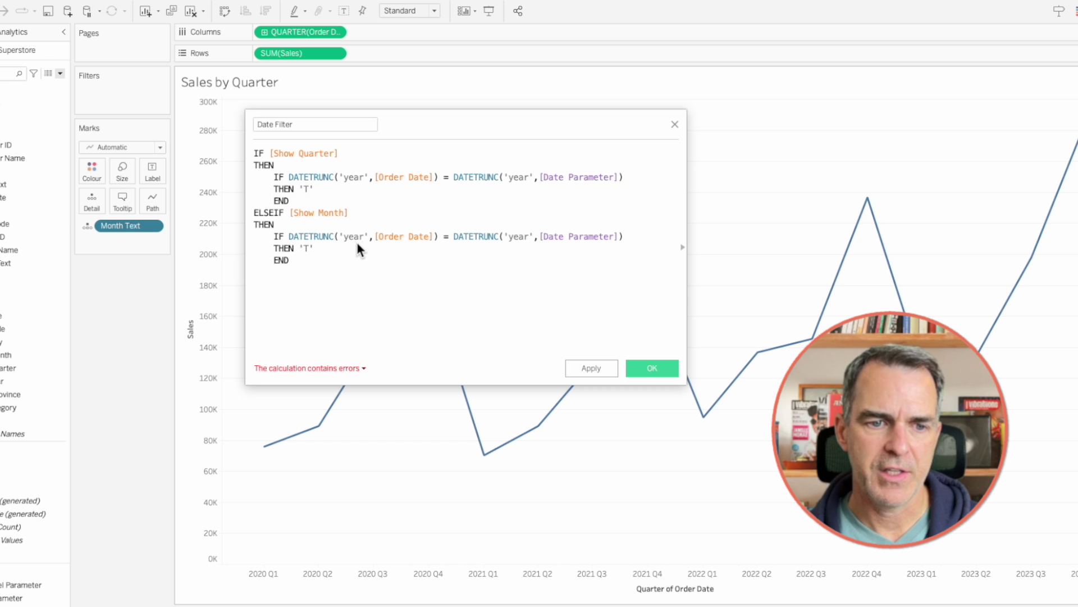
# Step: Change the date part of both DATETRUNC functions in the Show Month branch to 'quarter'
pyautogui.click(352, 237)
pyautogui.write('quarter')
pyautogui.doubleClick(535, 237)
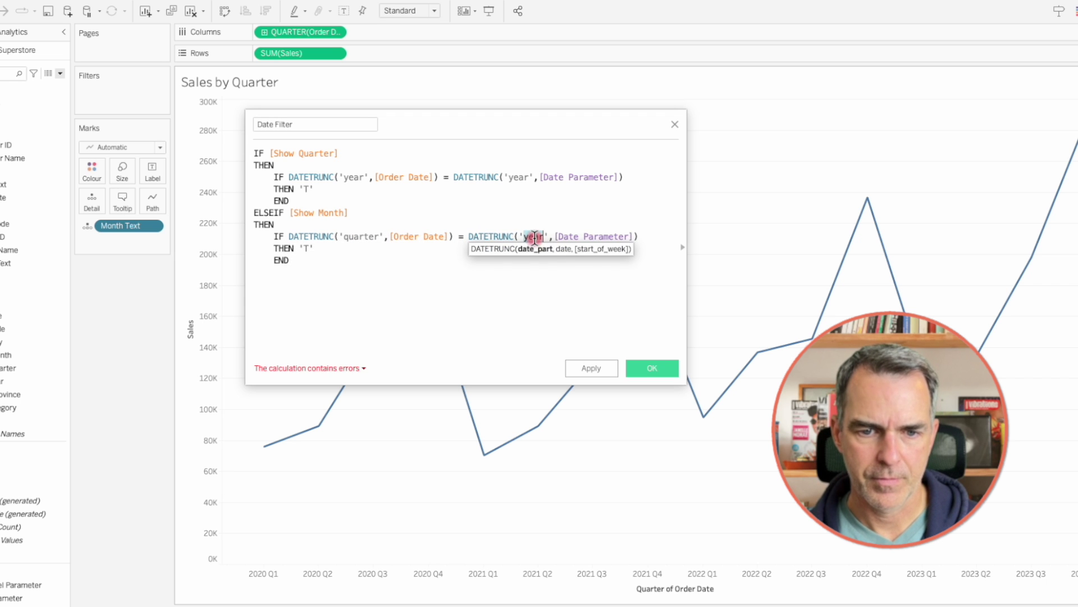
pyautogui.write('quarter')
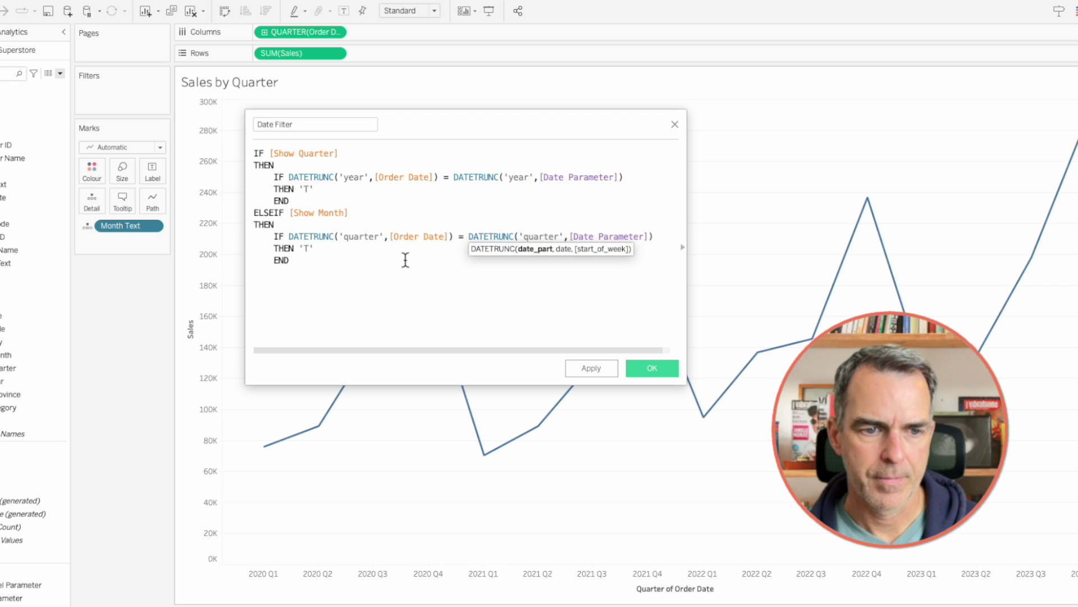
# Step: Add an ELSEIF [Show Day] THEN branch containing the copied nested DATETRUNC IF block
pyautogui.click(393, 260)
pyautogui.press('Return')
pyautogui.write('ELS')
pyautogui.press('Down')
pyautogui.press('Return')
pyautogui.write('show')
pyautogui.press('Down')
pyautogui.press('Up')
pyautogui.press('Return')
pyautogui.press('Return')
pyautogui.write('THEN')
pyautogui.hotkey('ctrl', 'v')
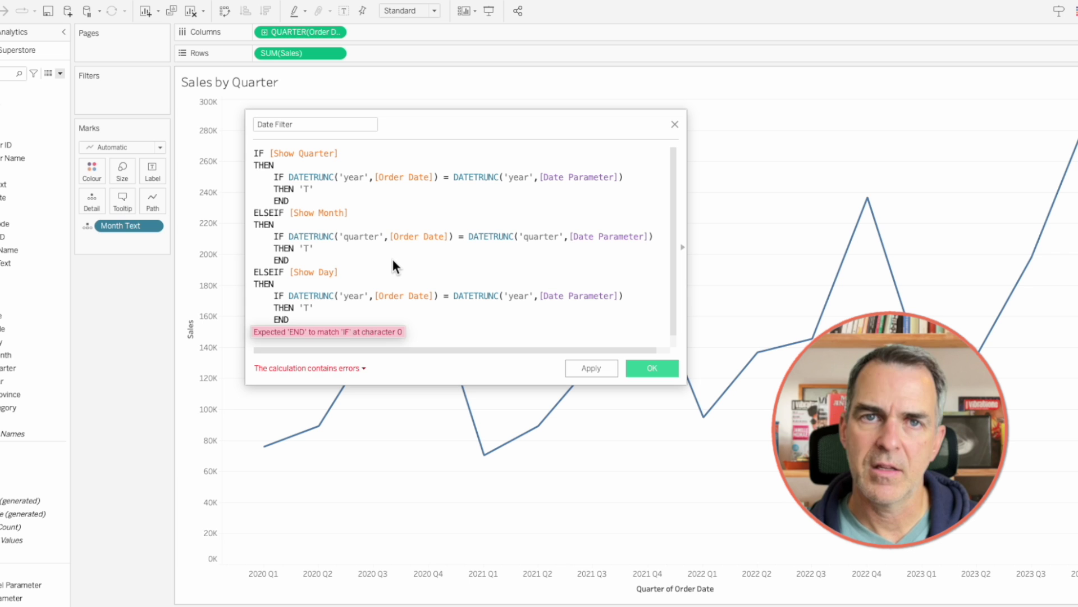
# Step: Change the date part of both DATETRUNC functions in the Show Day branch to 'month'
pyautogui.doubleClick(354, 296)
pyautogui.write('month')
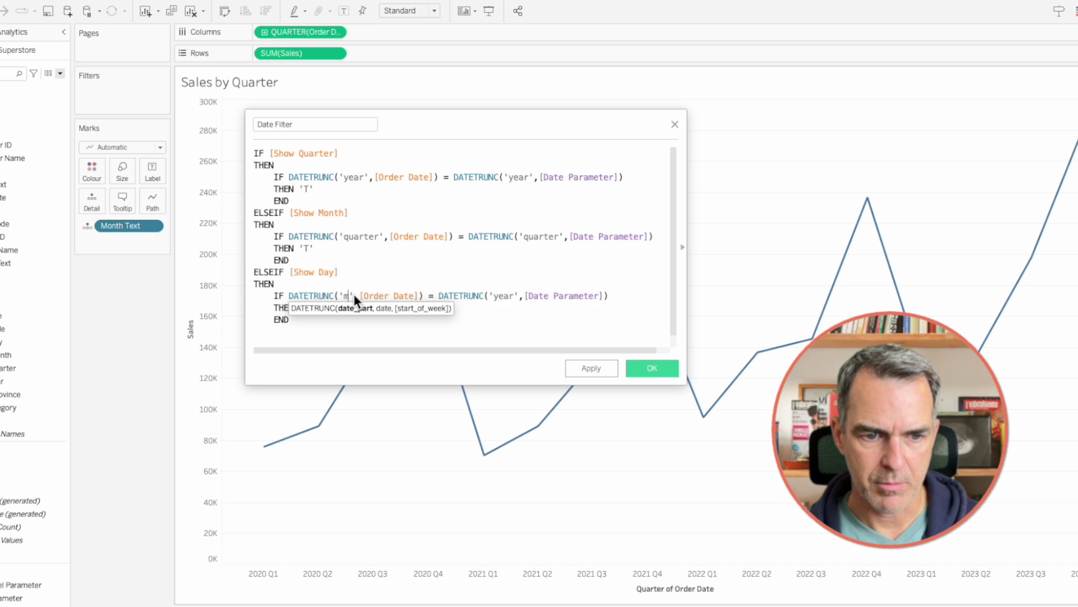
pyautogui.doubleClick(528, 296)
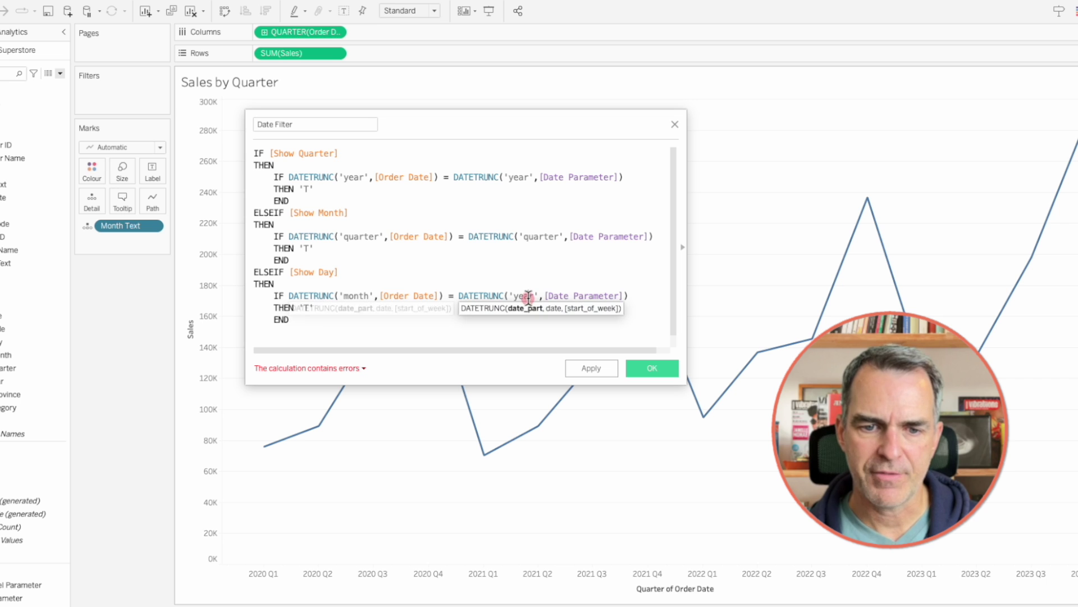
pyautogui.write('month')
# Step: Close the outer IF statement with END and save the Date Filter calculation
pyautogui.hotkey('ctrl', 'End')
pyautogui.press('Return')
pyautogui.write('END')
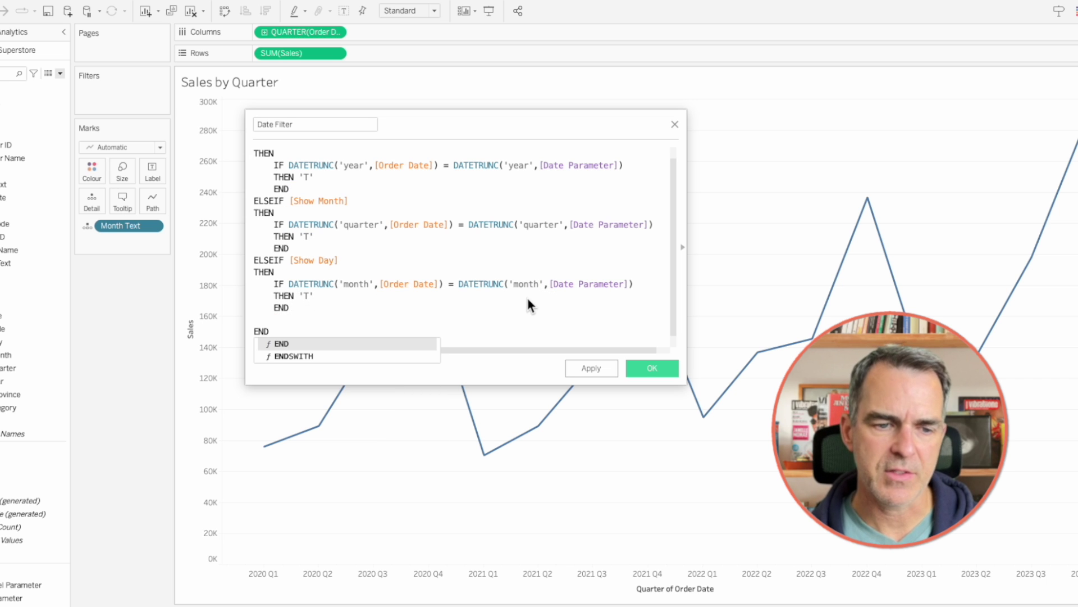
pyautogui.press('Escape')
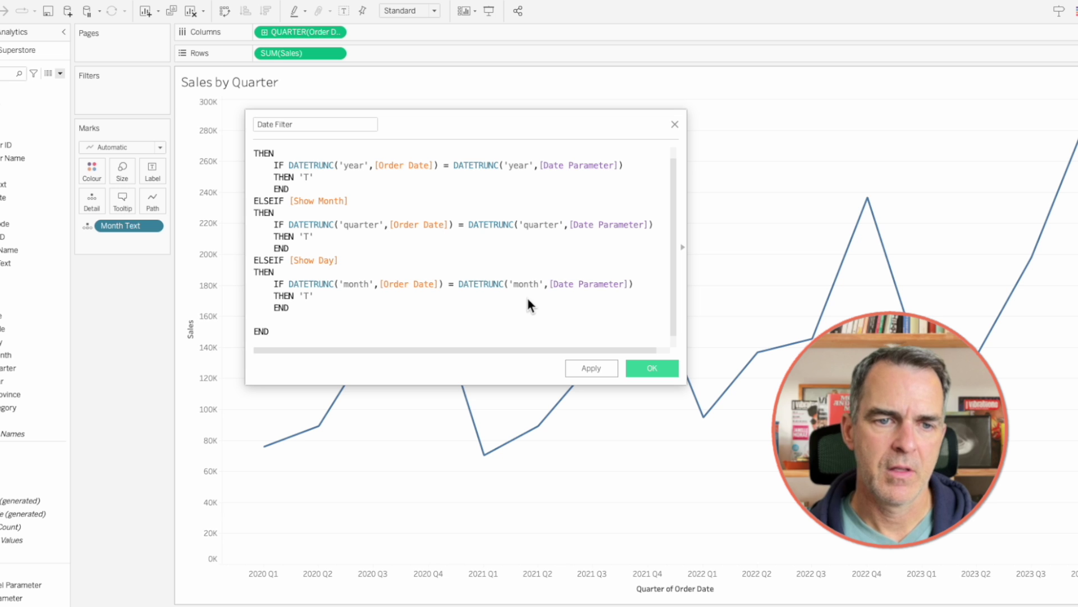
pyautogui.scroll(1, 517, 282)
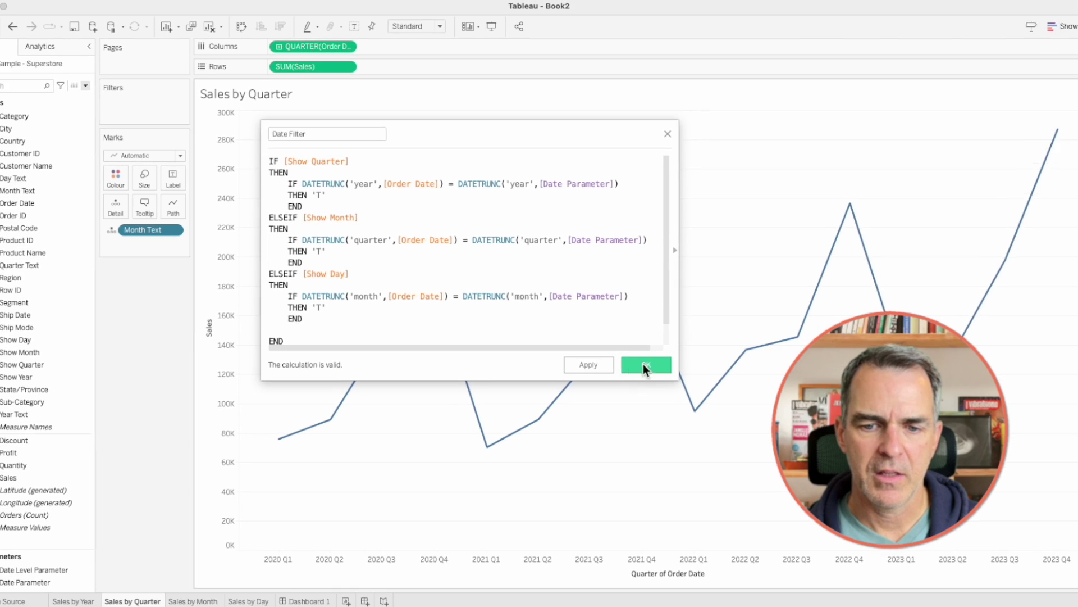
pyautogui.click(647, 369)
# Step: Drill into 2021 on Dashboard 1, and filter the Sales by Quarter sheet on Date Filter, keeping only T
pyautogui.click(336, 583)
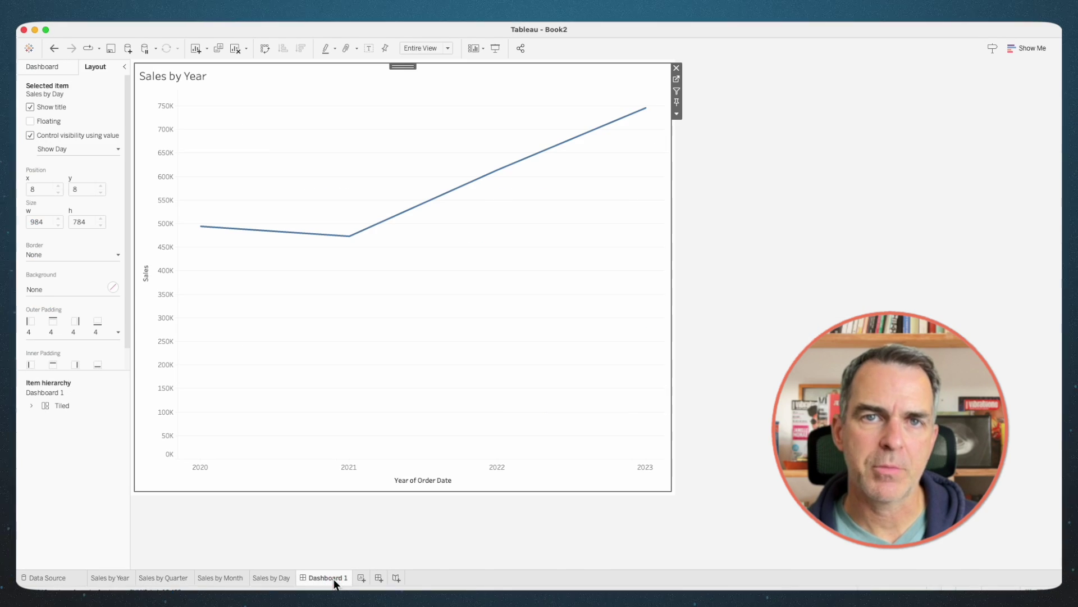
pyautogui.click(349, 236)
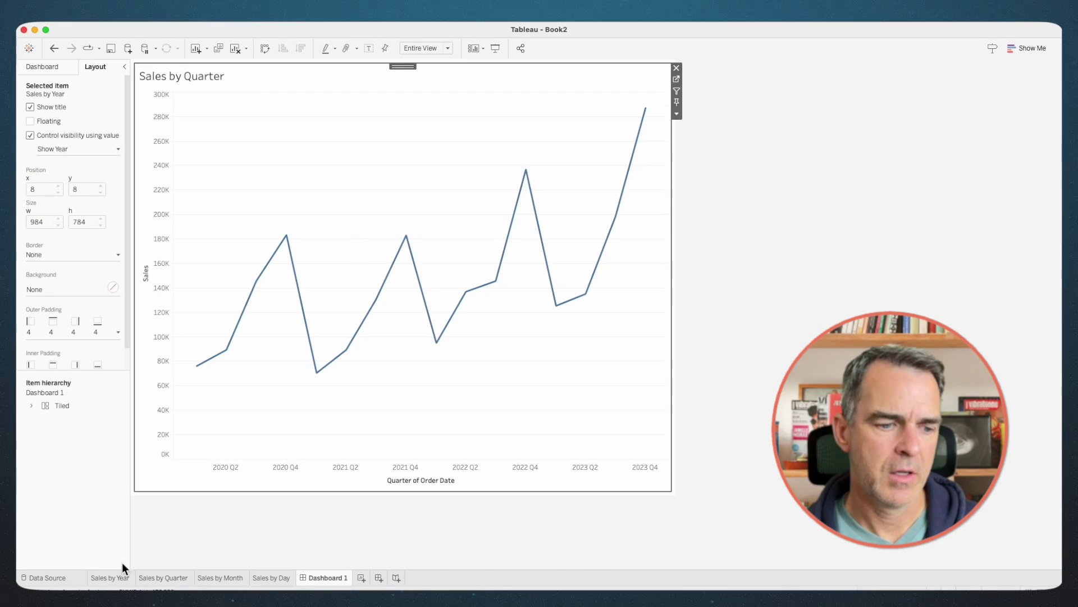
pyautogui.click(170, 578)
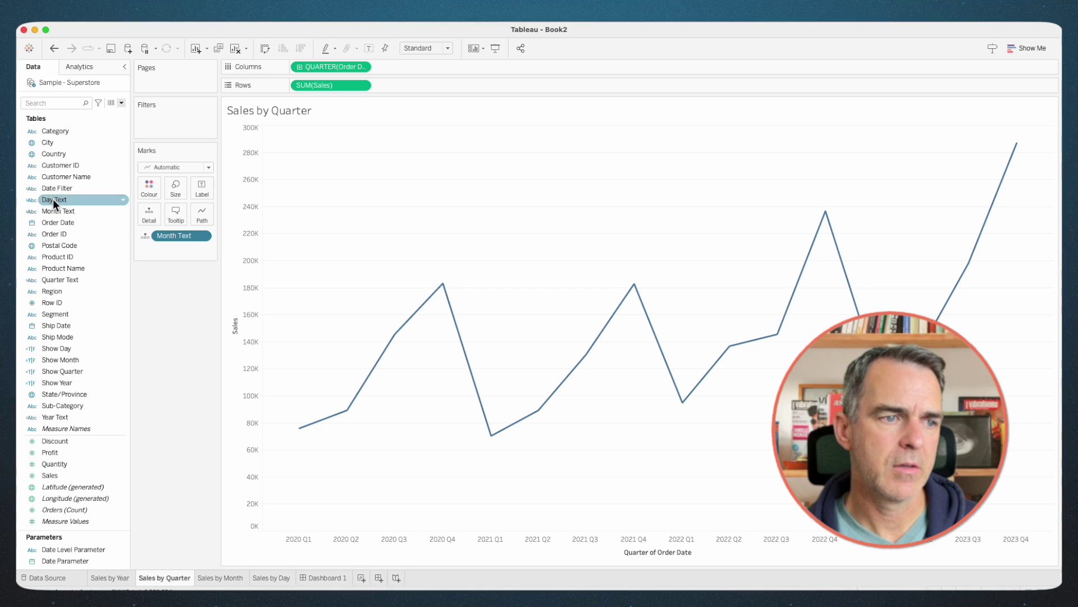
pyautogui.moveTo(60, 188); pyautogui.dragTo(161, 130)
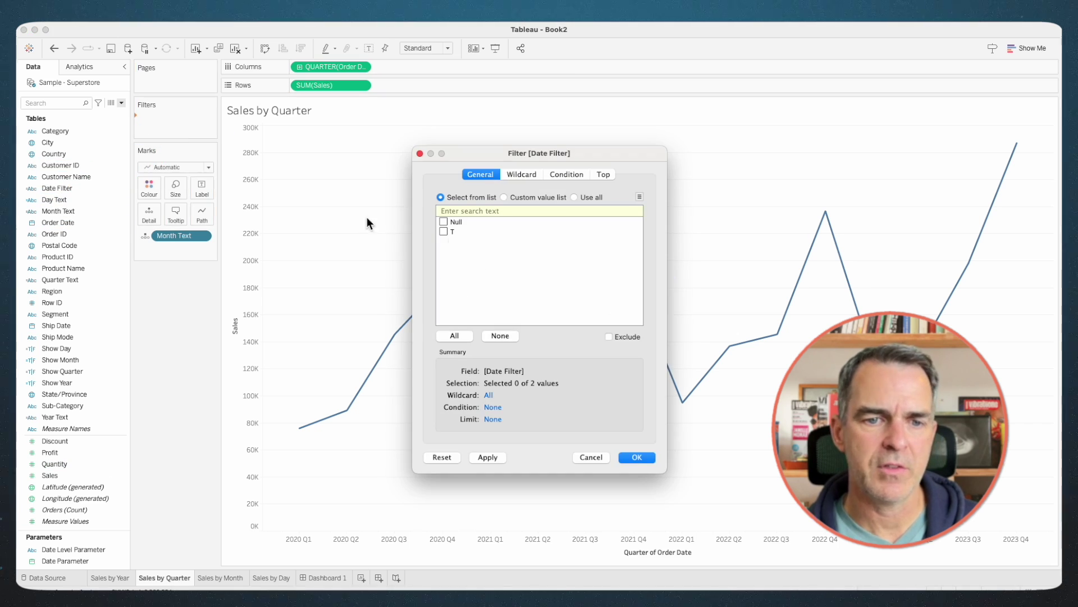
pyautogui.click(637, 457)
# Step: Apply the Date Filter on Sales by Quarter to the Sales by Month and Sales by Day worksheets as well
pyautogui.rightClick(169, 123)
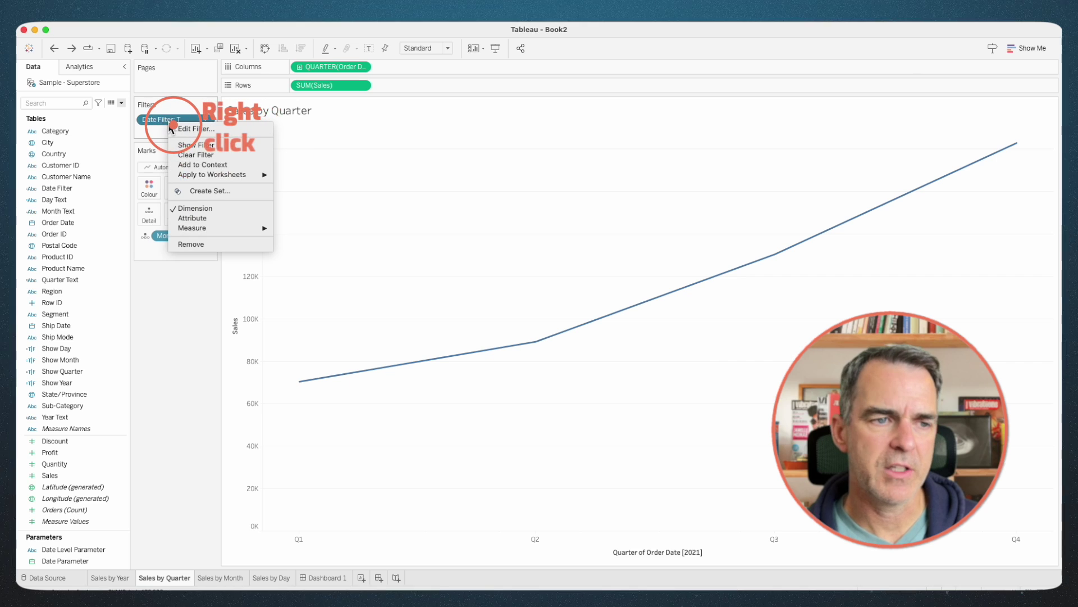
pyautogui.moveTo(216, 177)
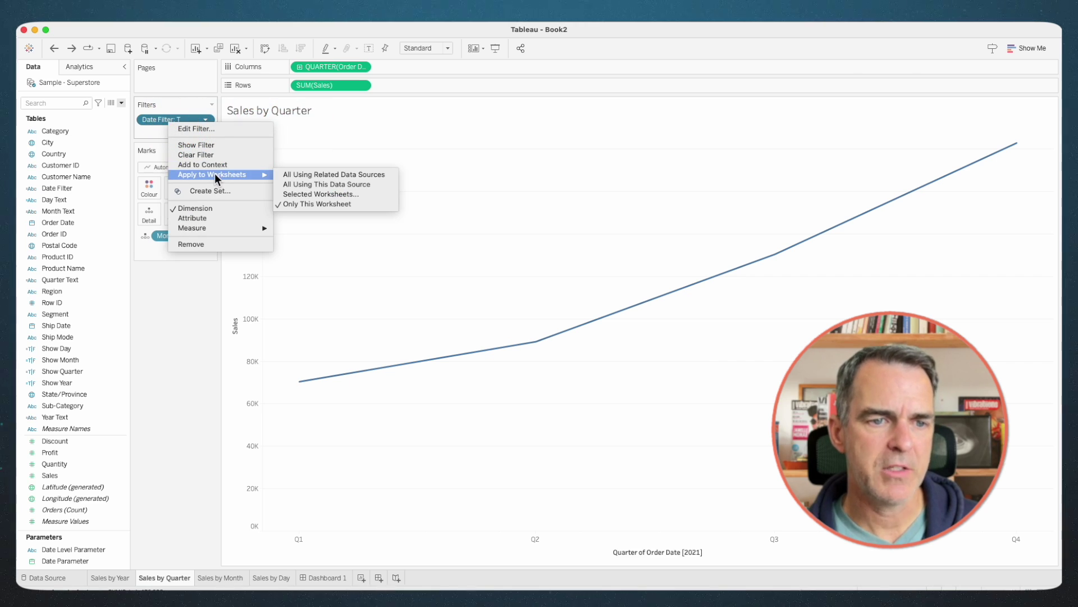
pyautogui.click(337, 193)
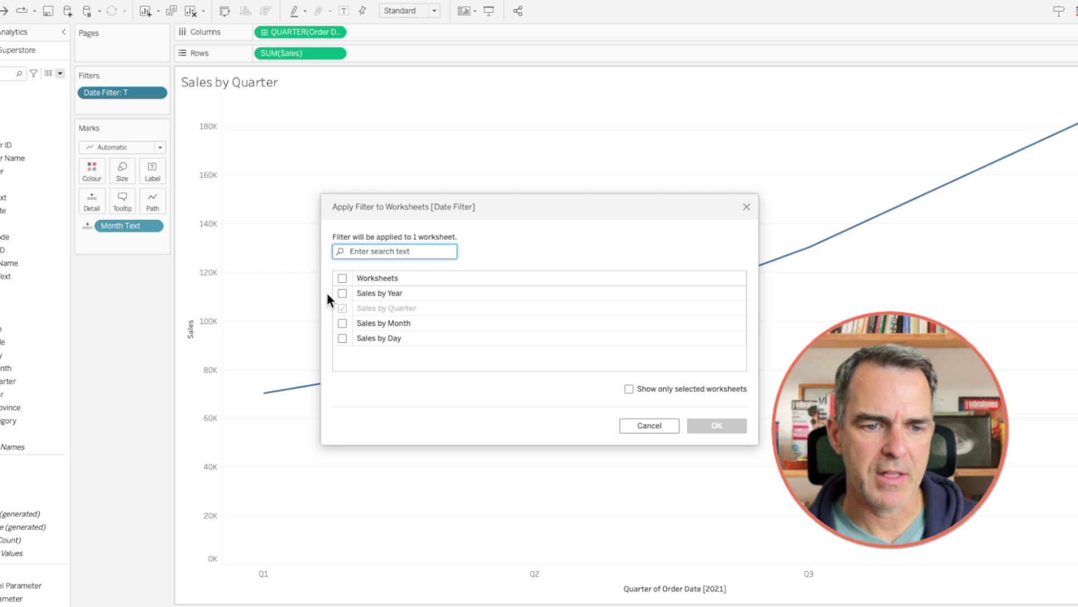
pyautogui.click(343, 324)
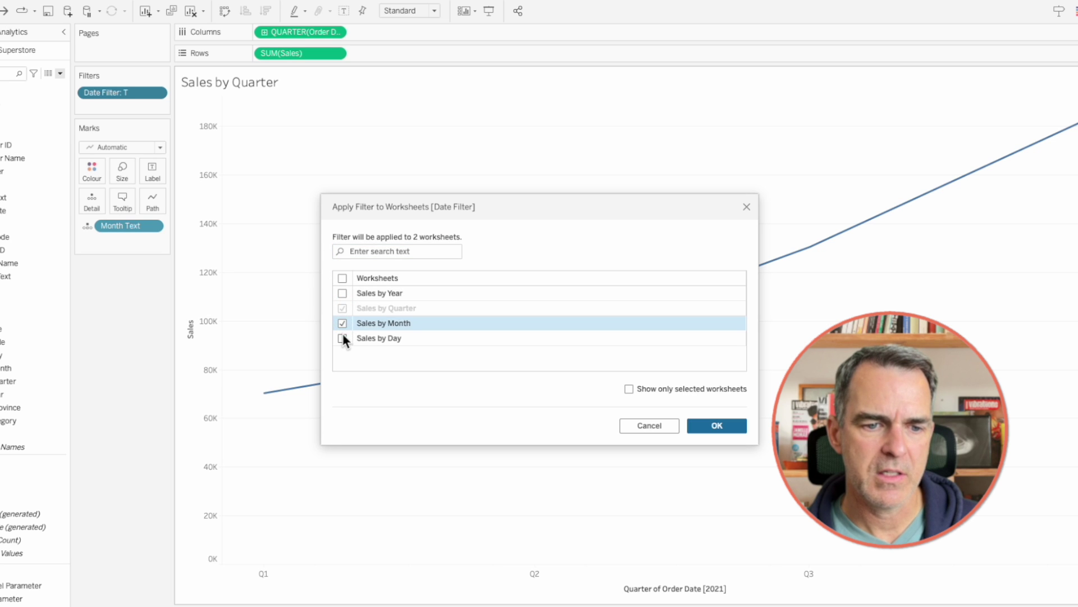
pyautogui.click(341, 337)
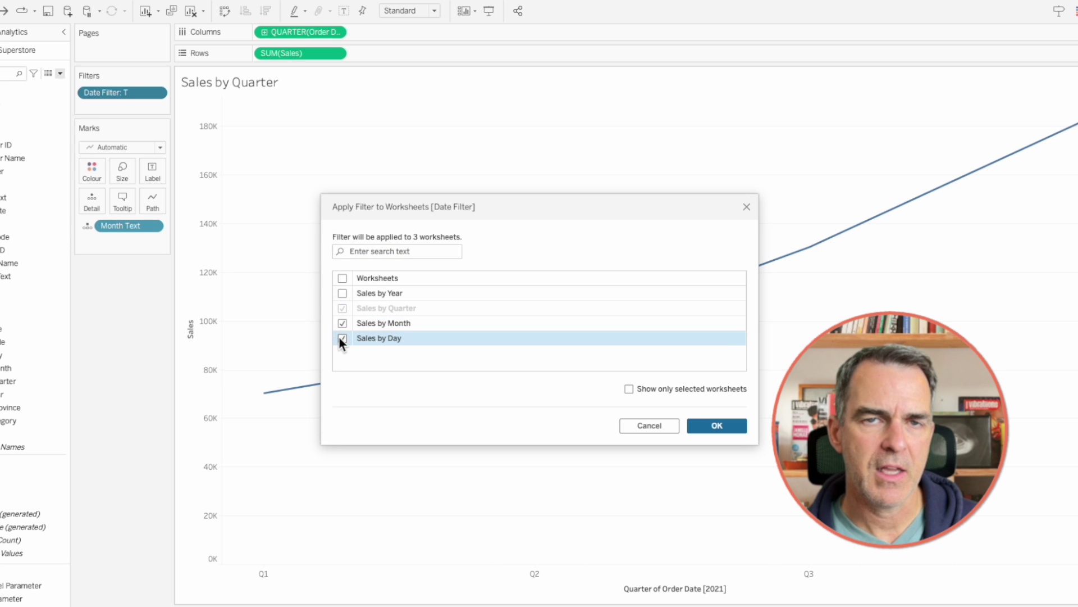
pyautogui.click(710, 427)
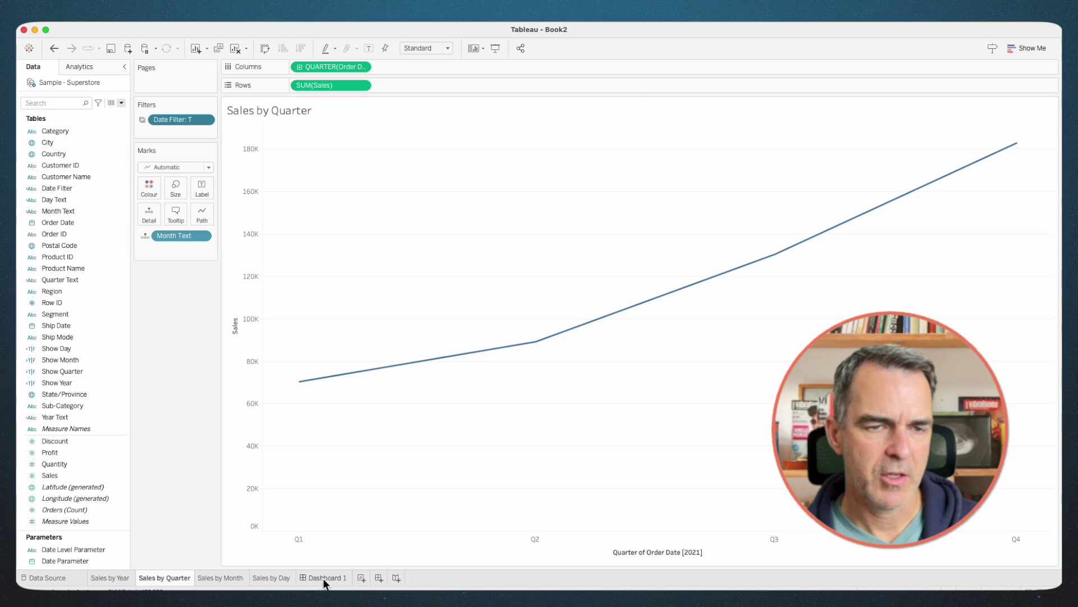
# Step: Test the dashboard drill-down by going through Q3 2021, August and 9 August back to the yearly chart
pyautogui.click(324, 578)
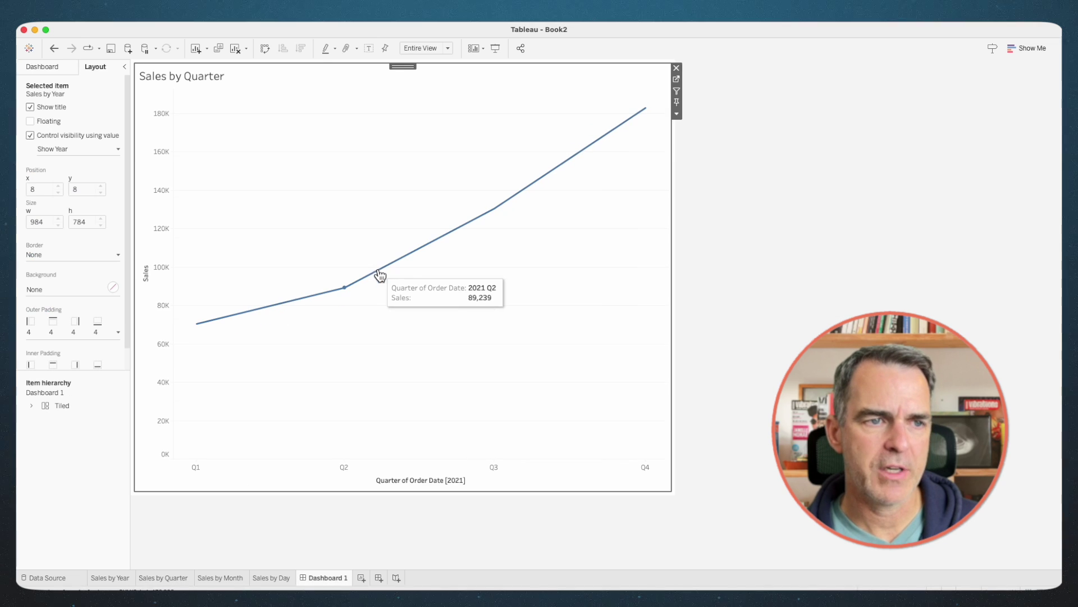
pyautogui.click(496, 209)
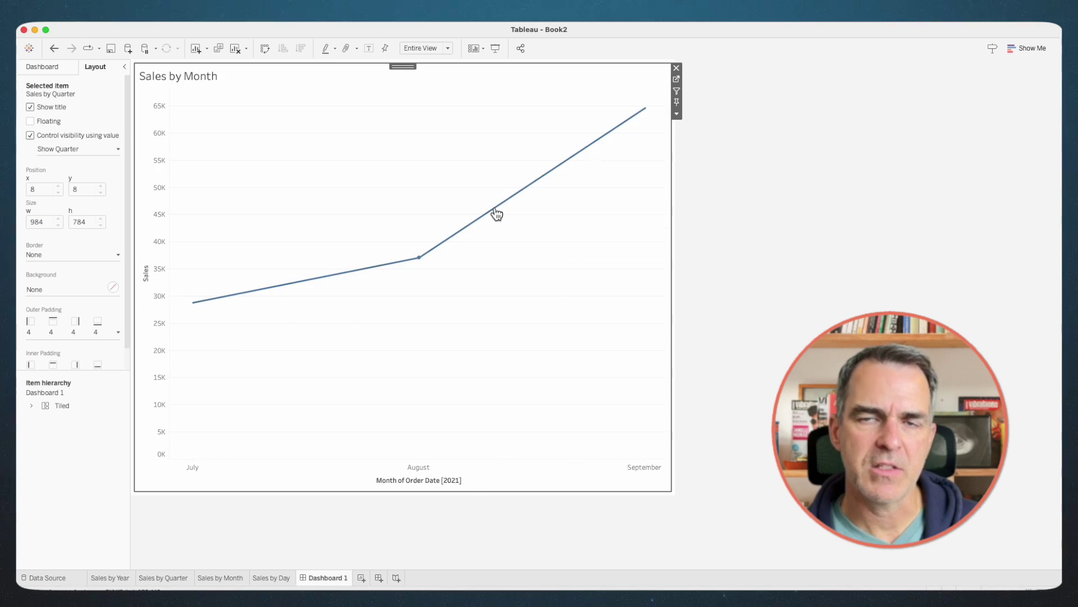
pyautogui.click(420, 259)
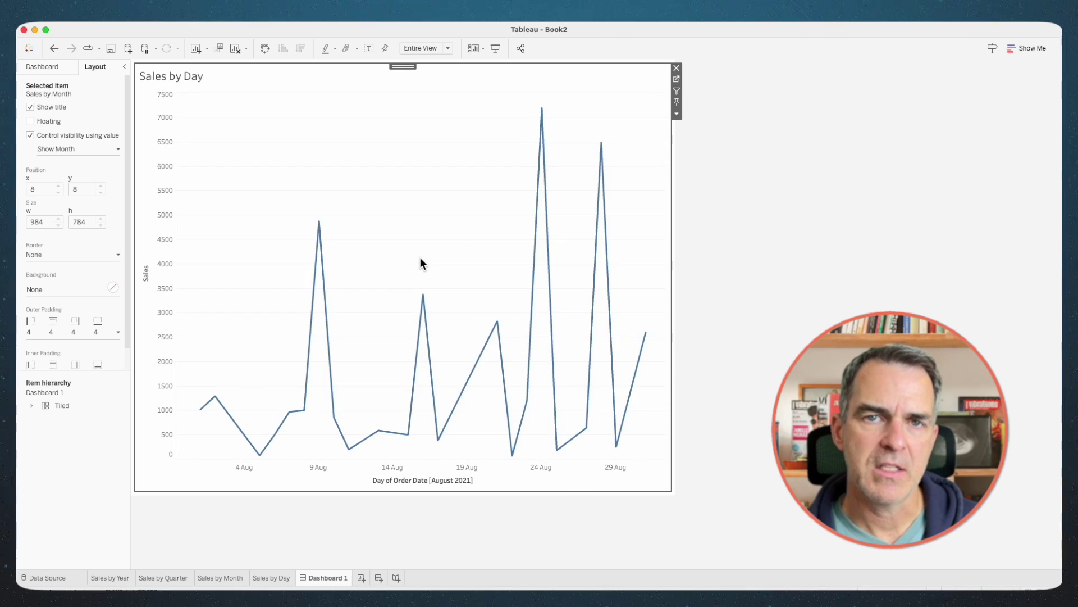
pyautogui.click(320, 221)
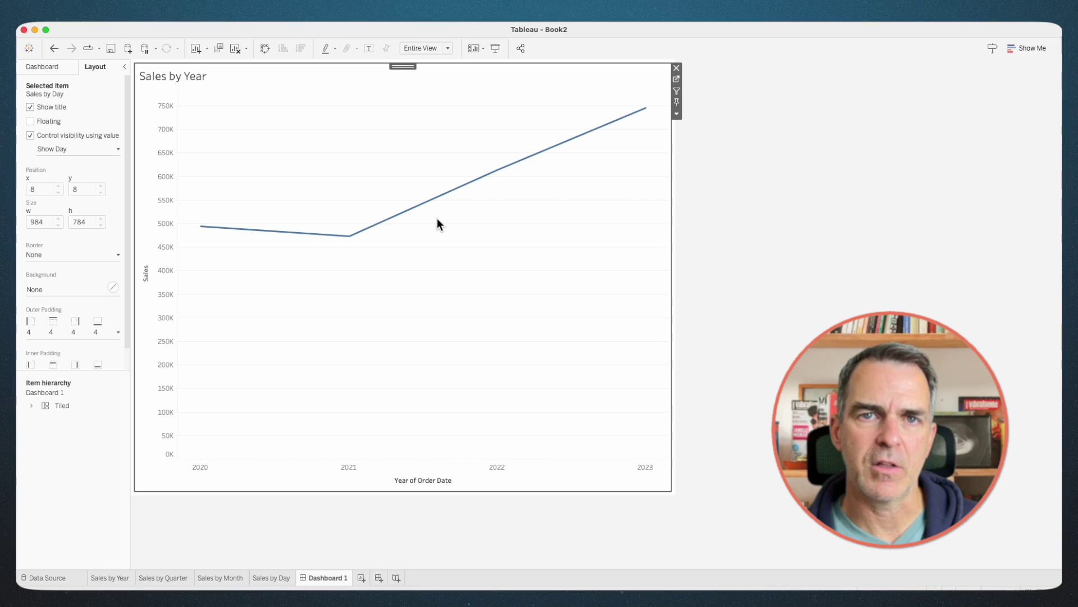
# Step: Test the drill-down from 2023 through Q1, January and 2 January 2023 back to Sales by Year
pyautogui.moveTo(645, 111)
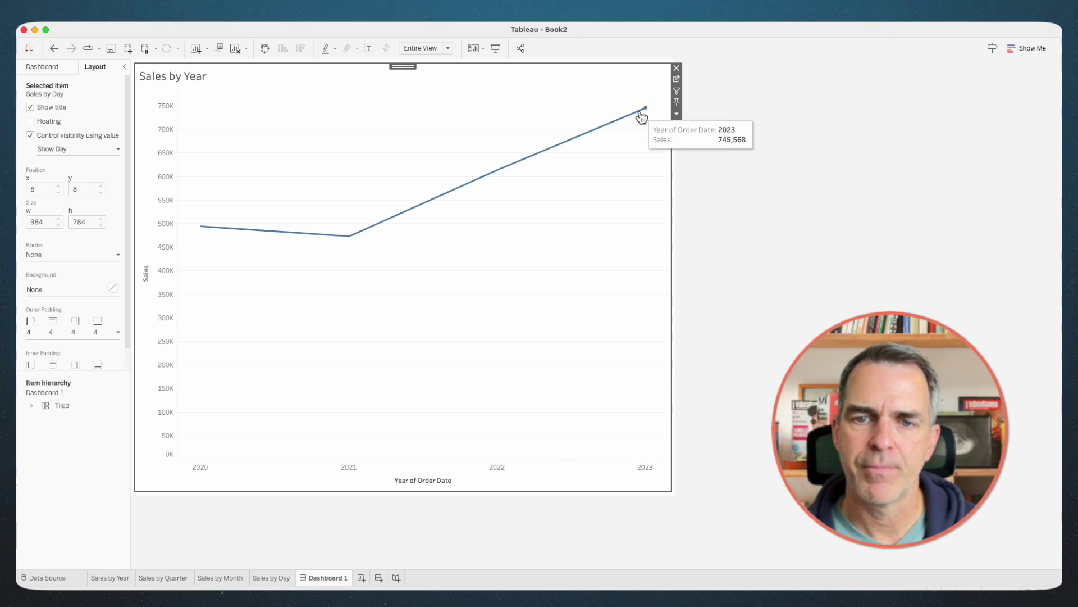
pyautogui.click(646, 108)
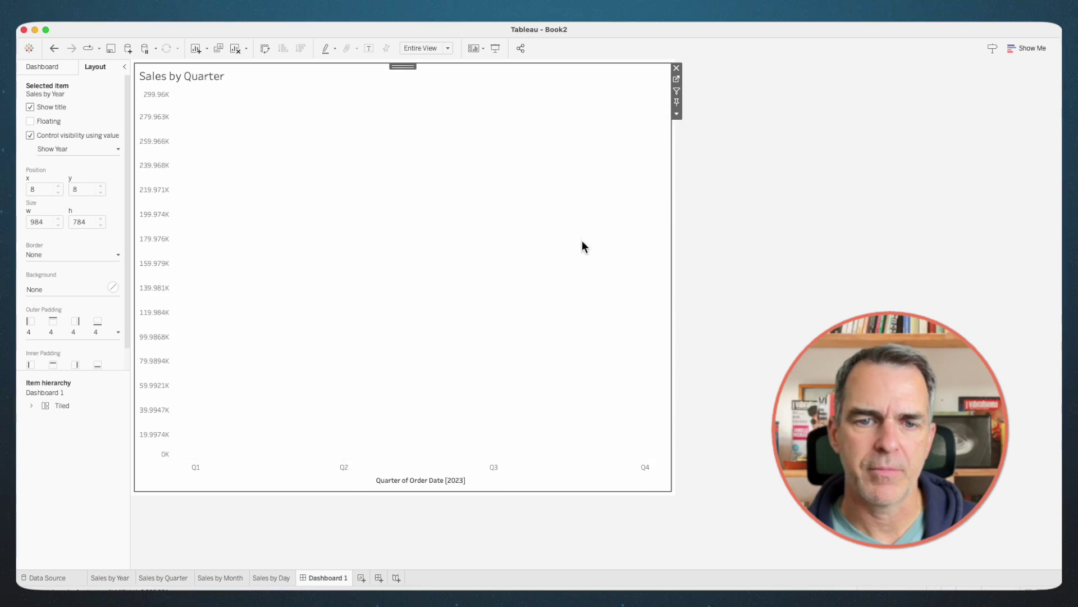
pyautogui.moveTo(323, 303)
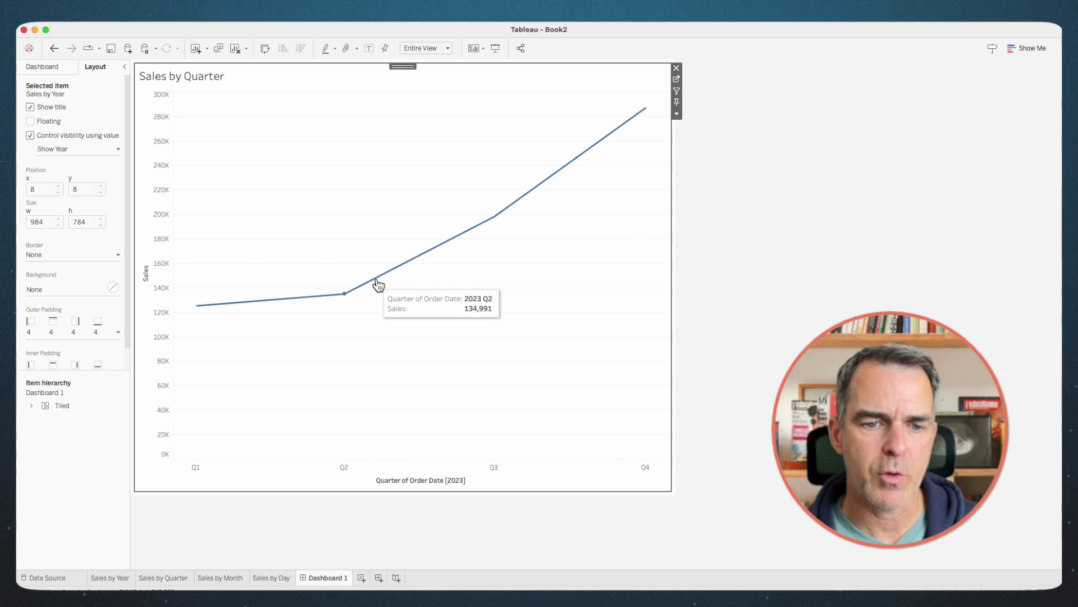
pyautogui.click(196, 306)
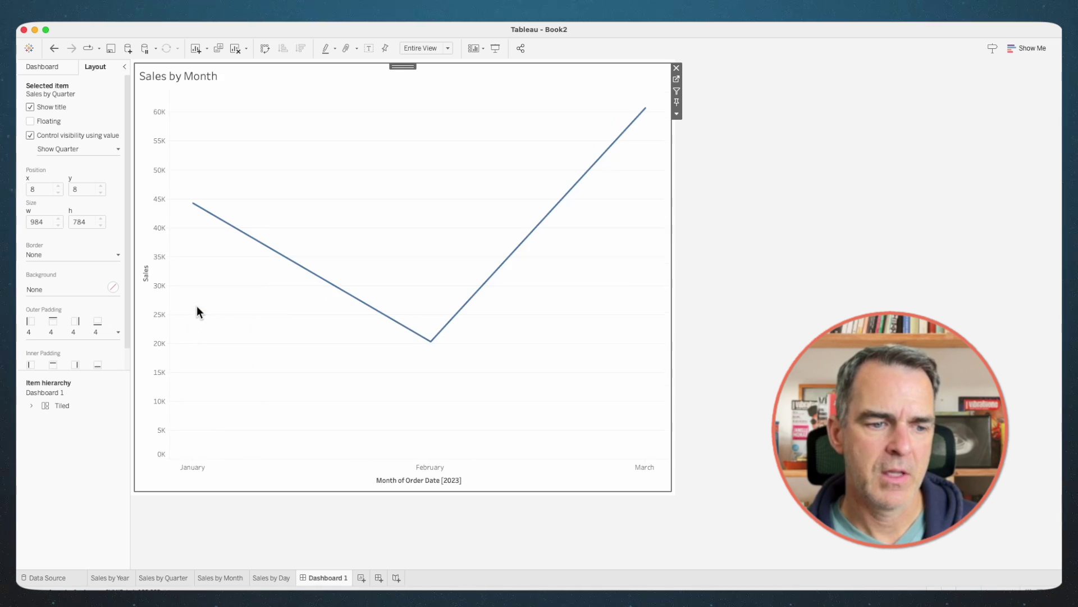
pyautogui.moveTo(192, 207)
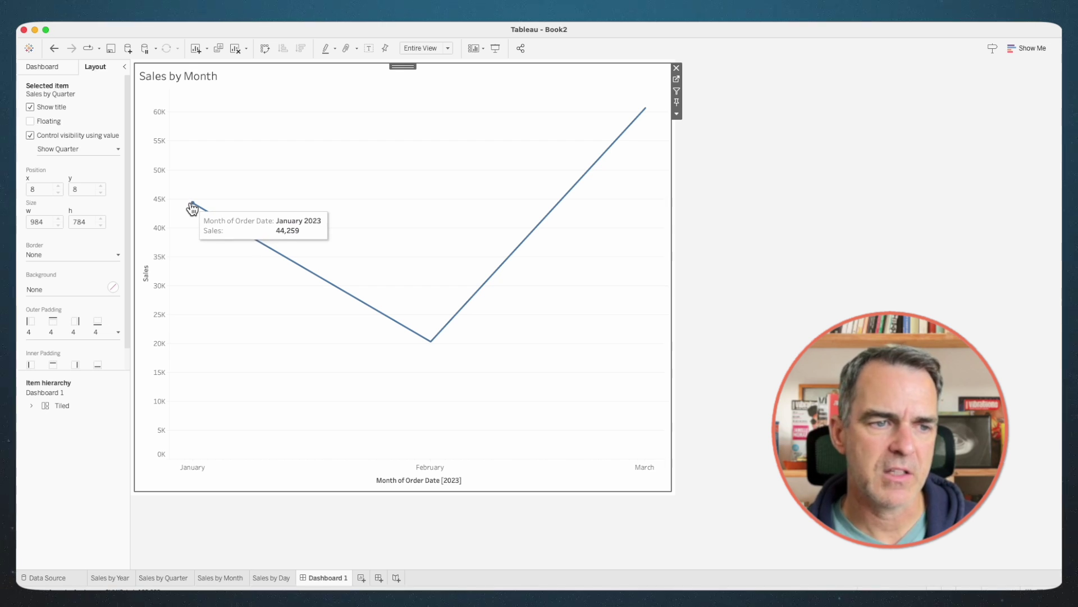
pyautogui.click(192, 207)
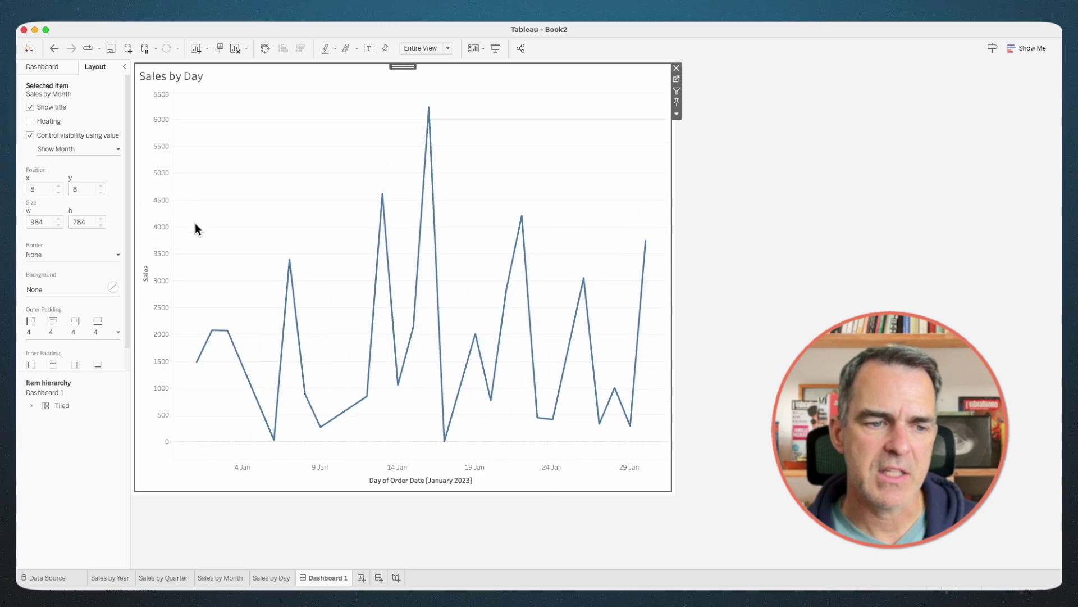
pyautogui.moveTo(216, 333)
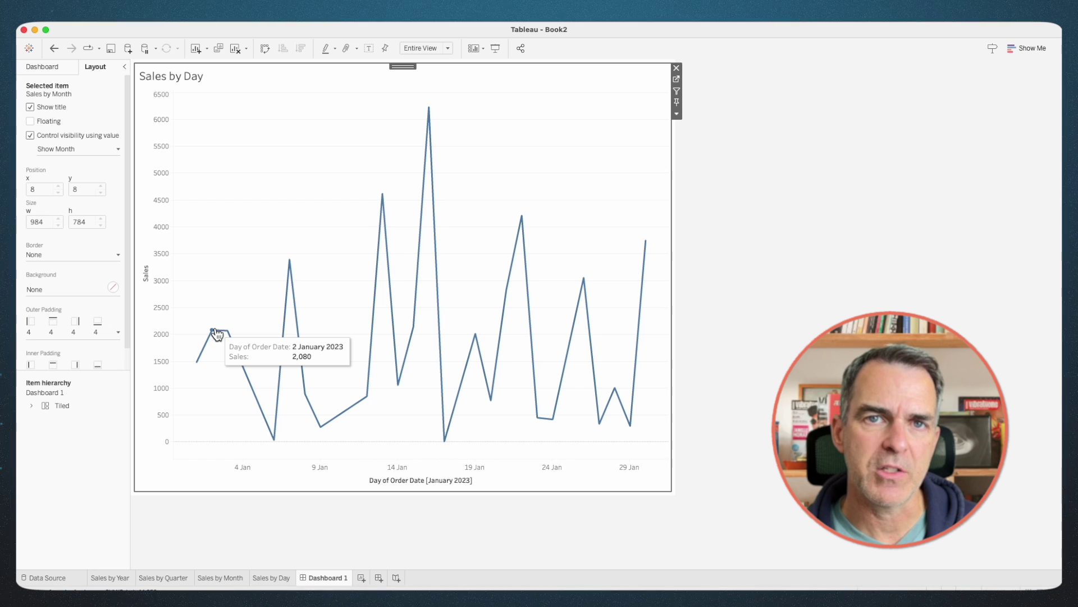
pyautogui.click(217, 333)
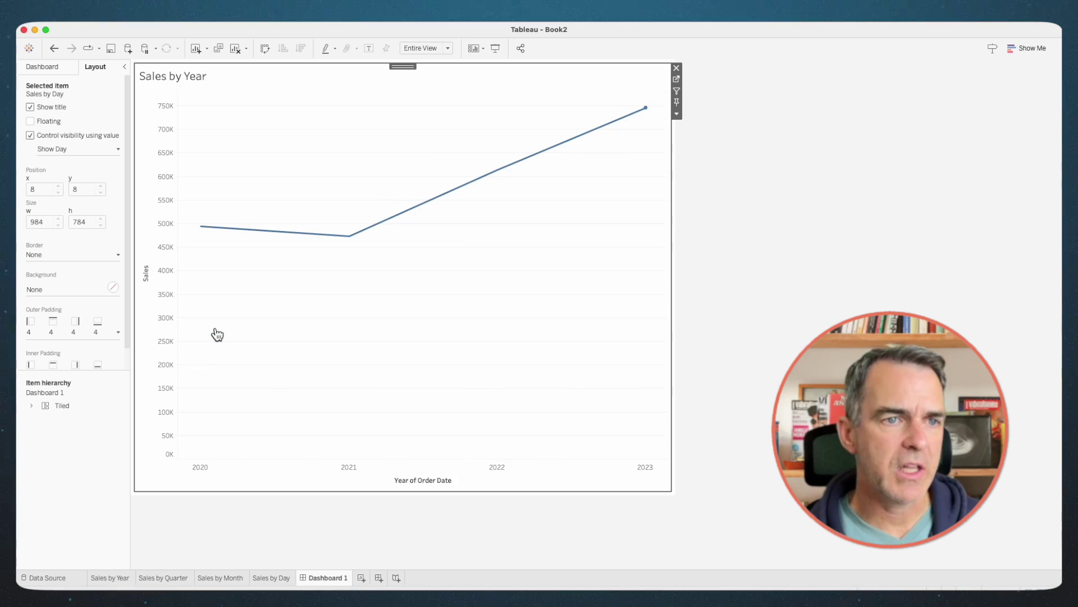